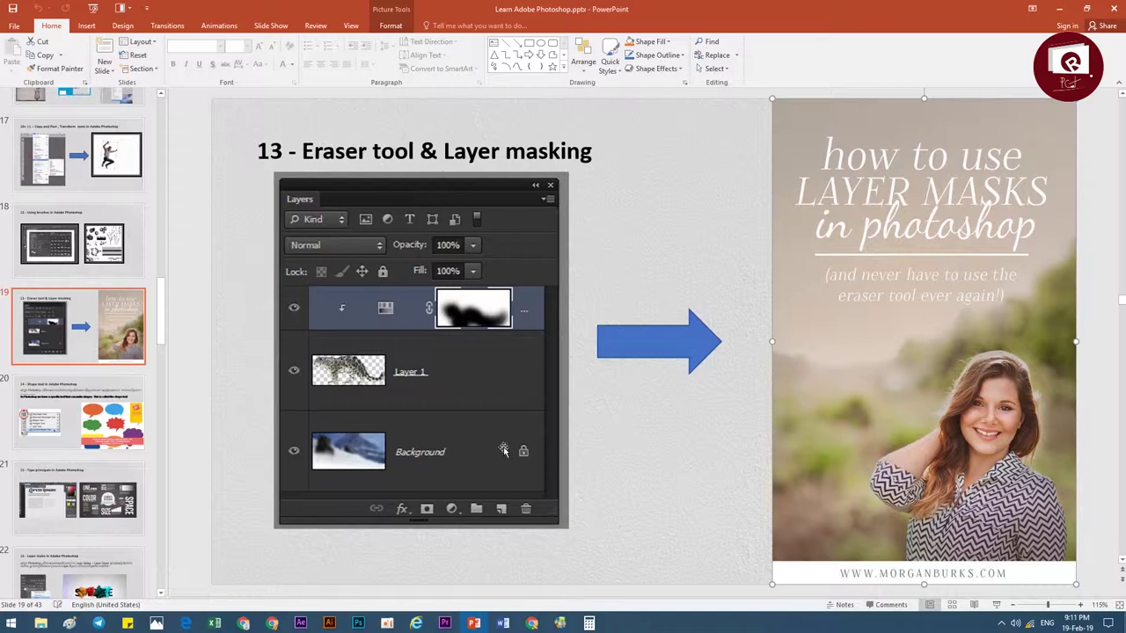
Step: Leave the PowerPoint eraser and masking slide for Photoshop's start screen
{"action": "left_click", "coordinate": [357, 622]}
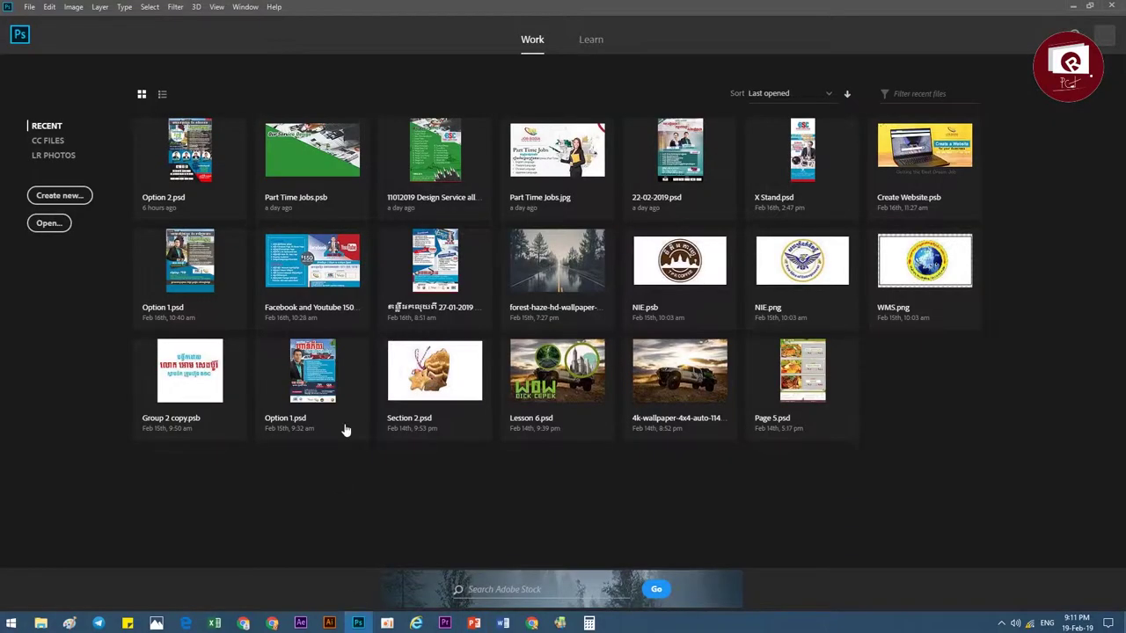
Step: Start a new document sized 1080 px wide by 999 px high
{"action": "left_click", "coordinate": [59, 196]}
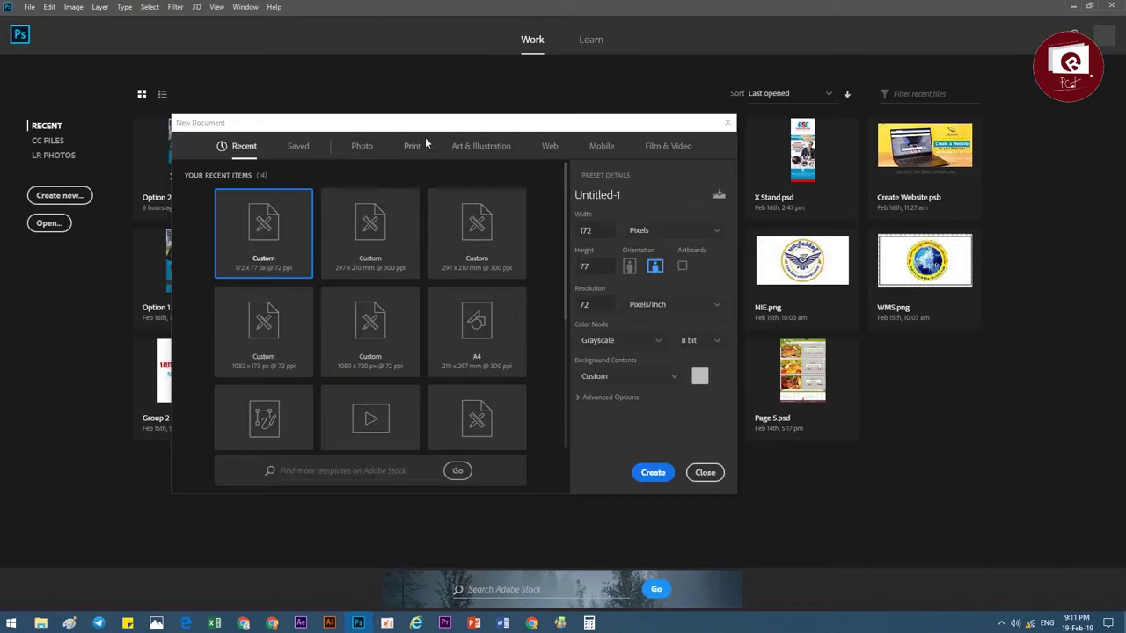
{"action": "left_click_drag", "start_coordinate": [437, 130], "coordinate": [467, 130]}
{"action": "left_click", "coordinate": [750, 125]}
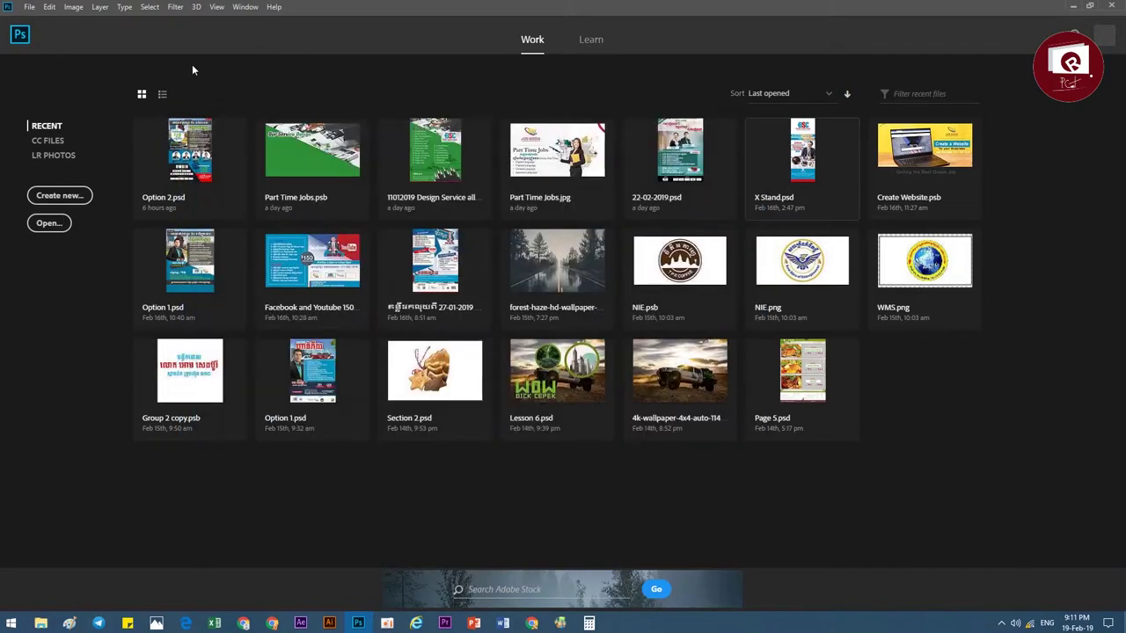
{"action": "left_click", "coordinate": [29, 7]}
{"action": "left_click", "coordinate": [74, 21]}
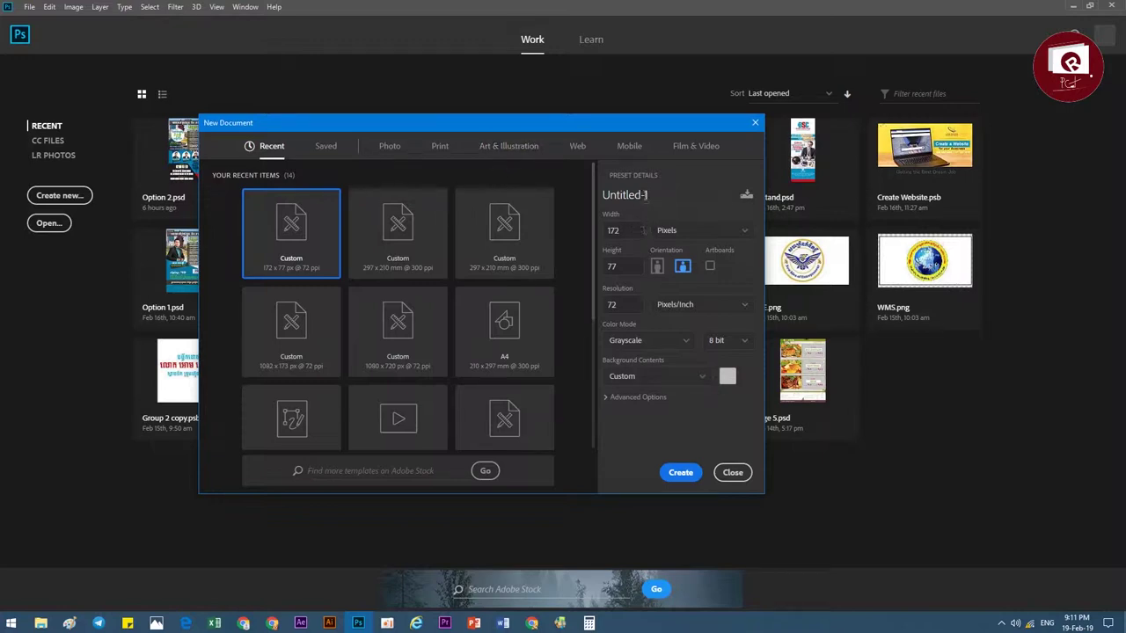
{"action": "left_click", "coordinate": [655, 195]}
{"action": "key", "text": "Tab"}
{"action": "type", "text": "1"}
{"action": "double_click", "coordinate": [629, 268]}
{"action": "type", "text": "9"}
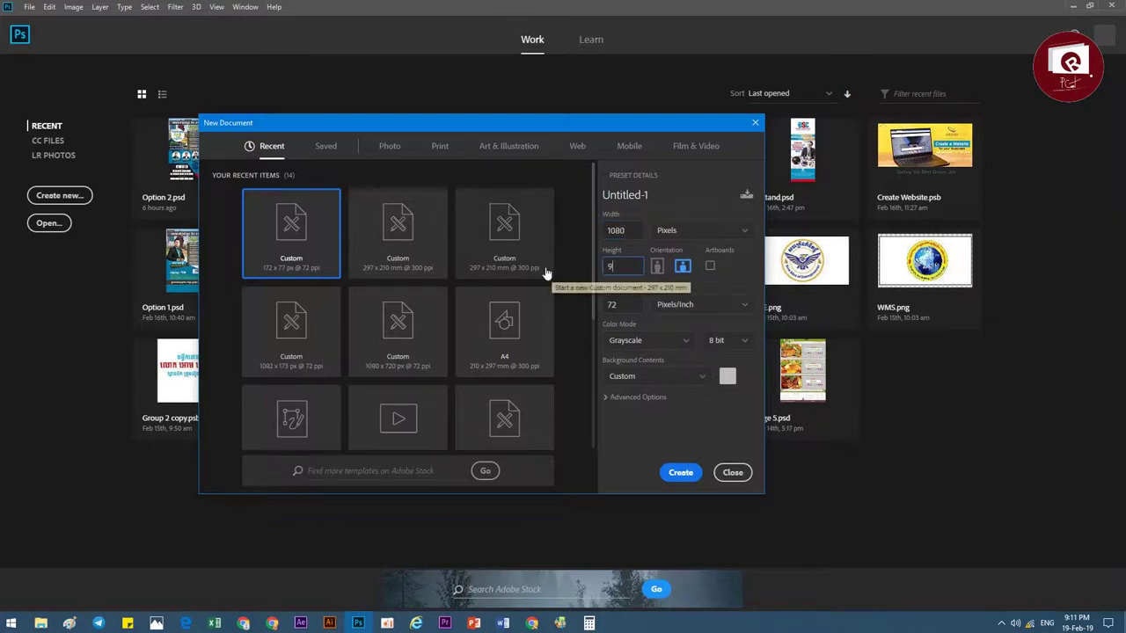
{"action": "type", "text": "99"}
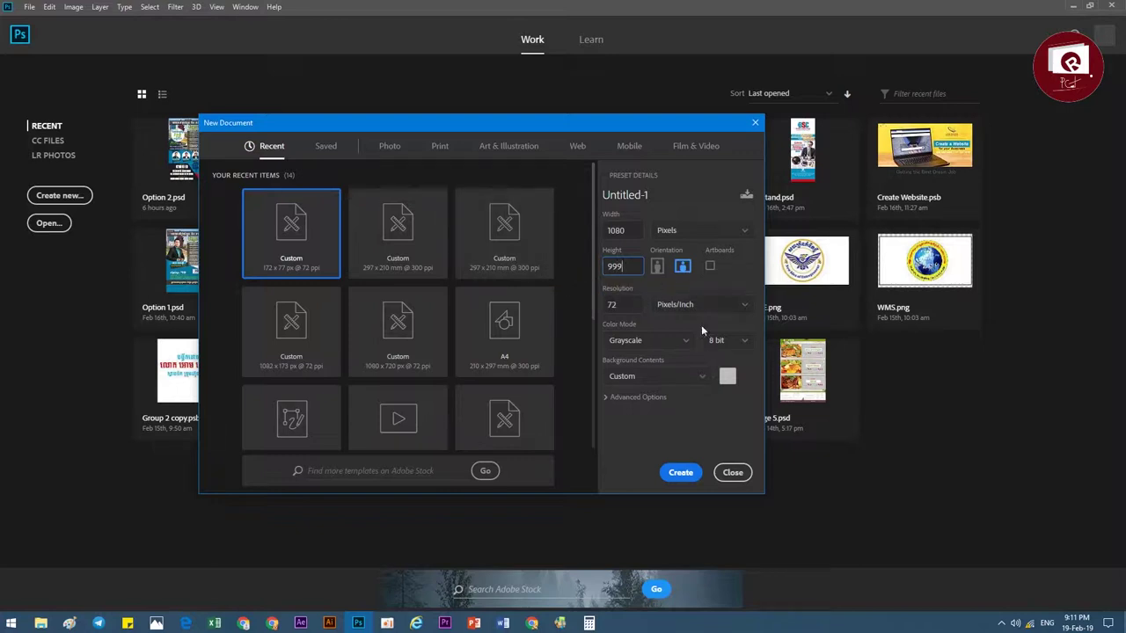
{"action": "left_click", "coordinate": [616, 306]}
Step: Give it RGB Color, a white background and 8-bit depth, and create it
{"action": "left_click", "coordinate": [658, 342]}
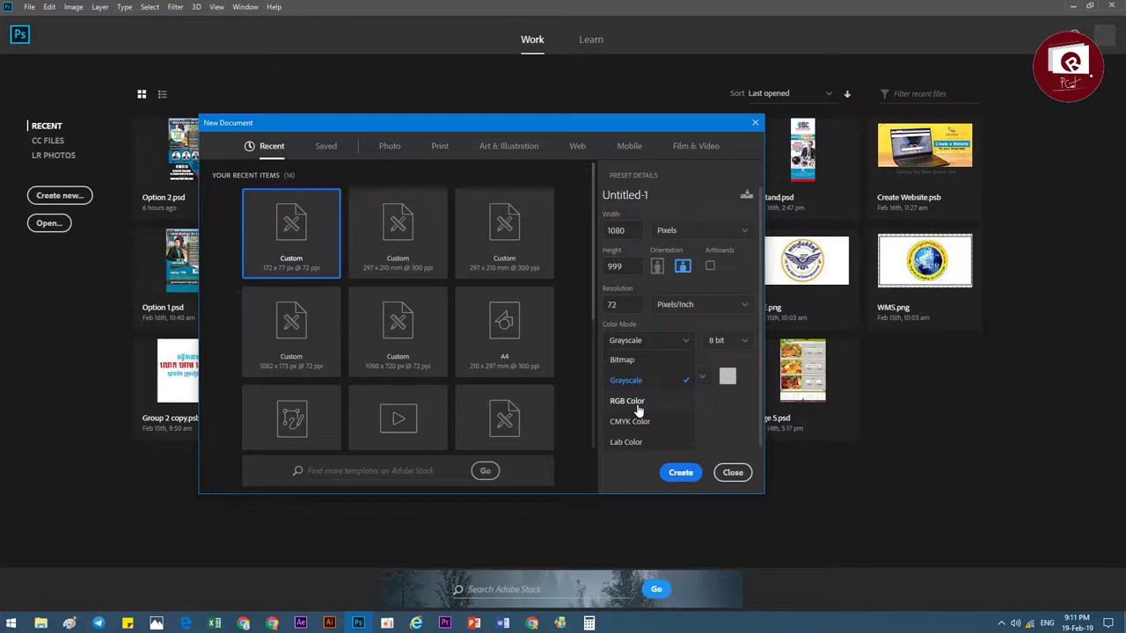
{"action": "left_click", "coordinate": [637, 405]}
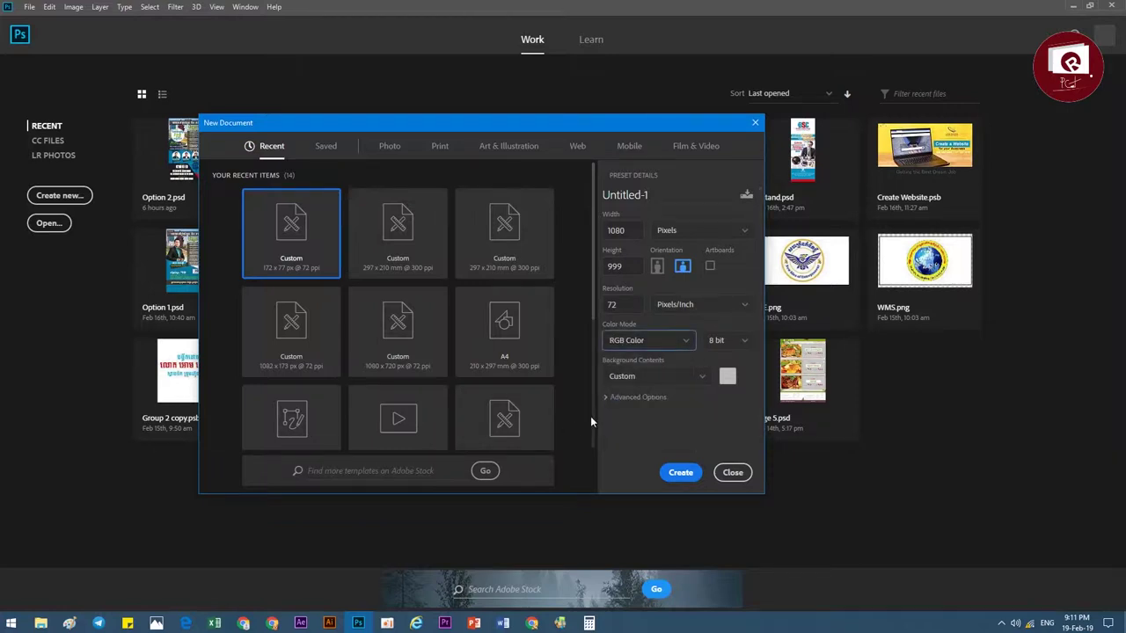
{"action": "left_click", "coordinate": [661, 378]}
{"action": "left_click", "coordinate": [635, 398]}
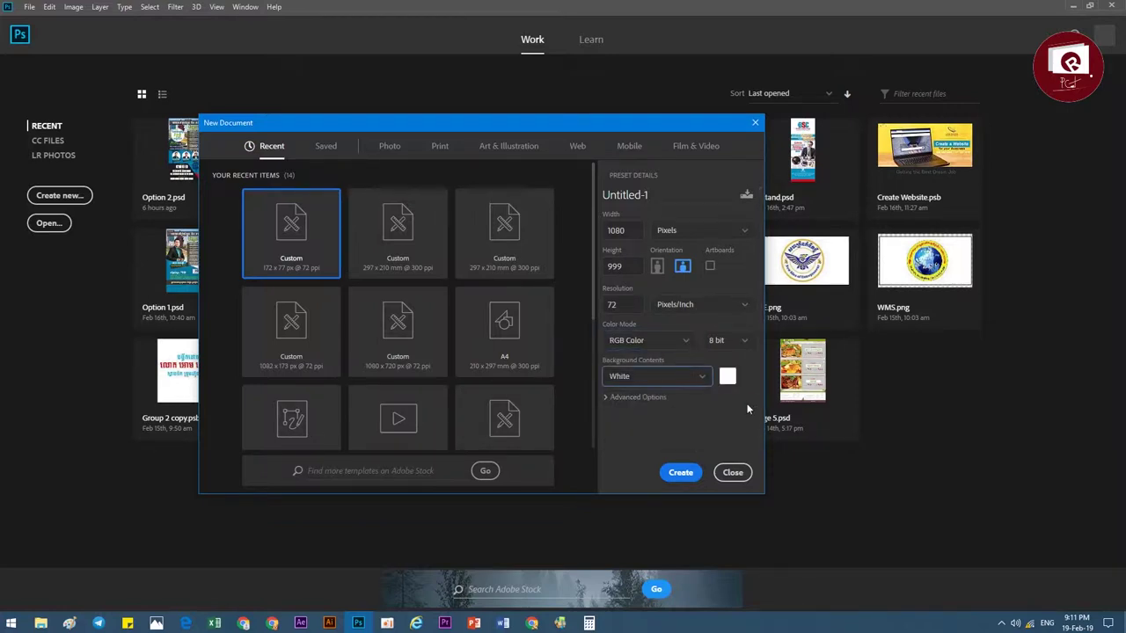
{"action": "left_click", "coordinate": [727, 343]}
{"action": "left_click", "coordinate": [717, 341]}
{"action": "left_click", "coordinate": [677, 475]}
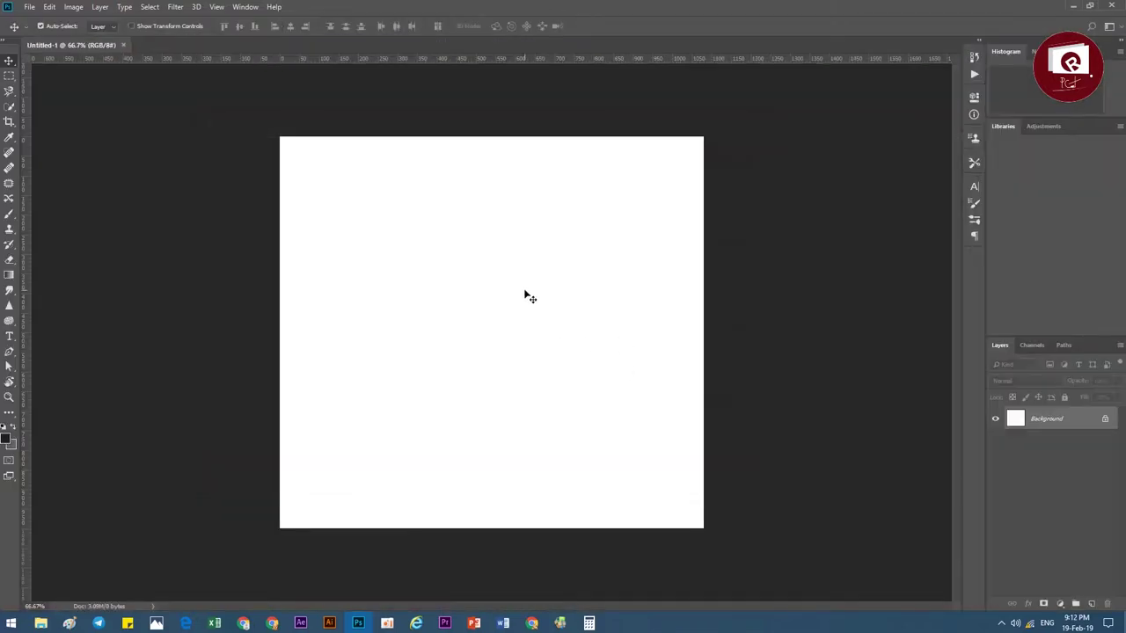
Step: Bring up the Sourse image folder in File Explorer
{"action": "scroll", "coordinate": [495, 335], "scroll_direction": "down", "scroll_amount": 3}
{"action": "scroll", "coordinate": [495, 334], "scroll_direction": "up", "scroll_amount": 2}
{"action": "scroll", "coordinate": [497, 335], "scroll_direction": "up", "scroll_amount": 1}
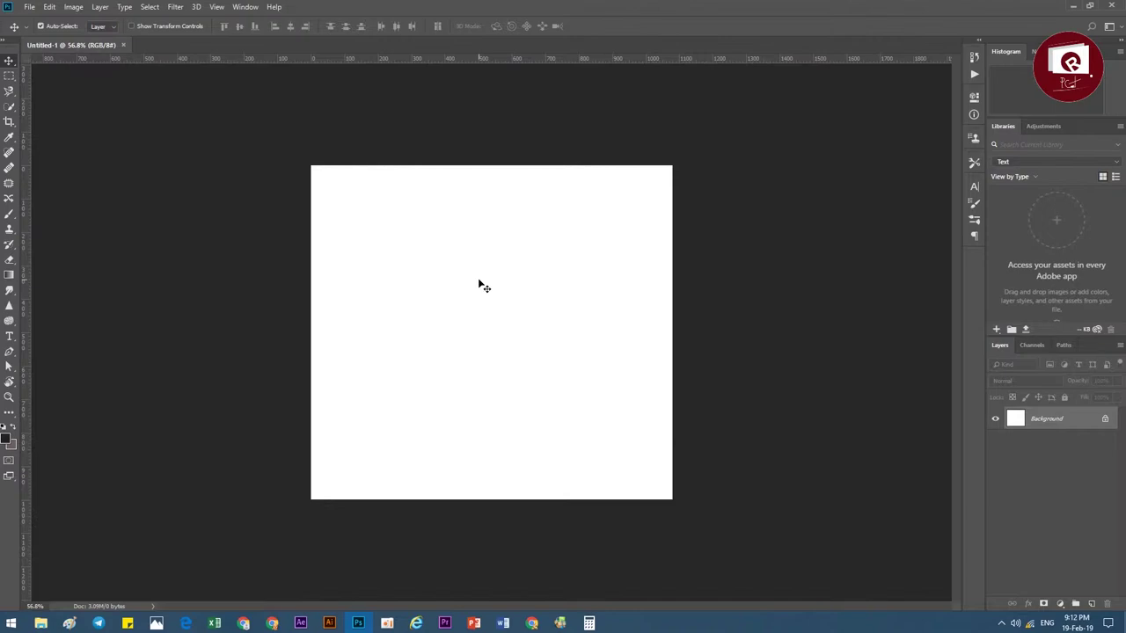
{"action": "left_click", "coordinate": [40, 622]}
{"action": "left_click", "coordinate": [40, 587]}
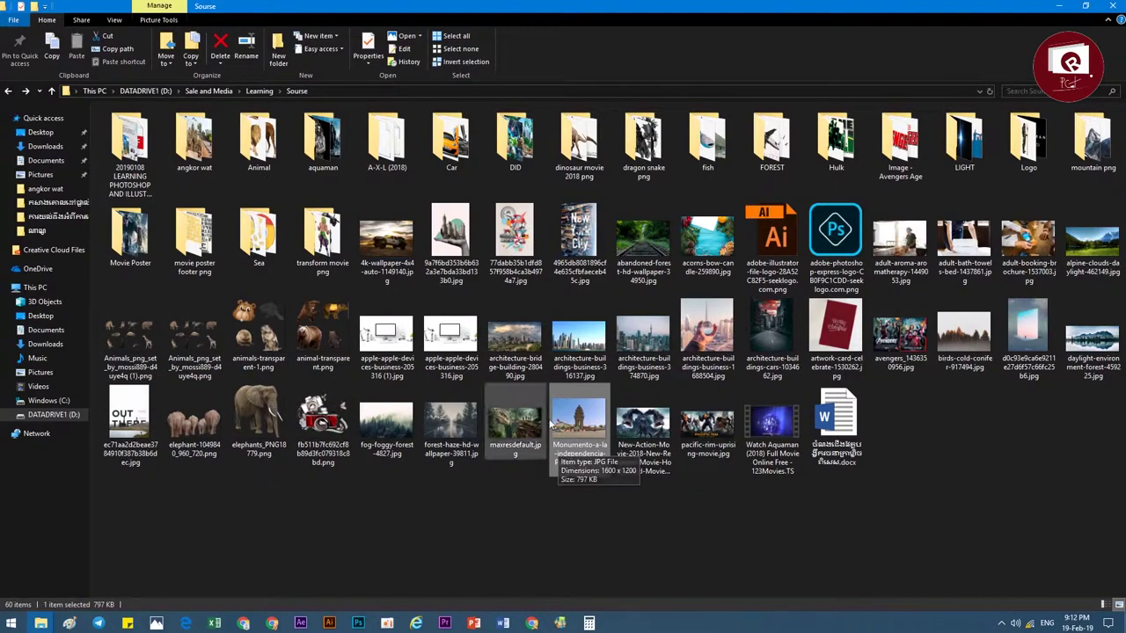
Step: Place Monumento-a-la-independencia-Phnom-Penh.JPG in the new document and open it in its own tab
{"action": "mouse_move", "coordinate": [570, 438]}
{"action": "left_mouse_down"}
{"action": "mouse_move", "coordinate": [368, 599]}
{"action": "mouse_move", "coordinate": [483, 442]}
{"action": "left_mouse_up"}
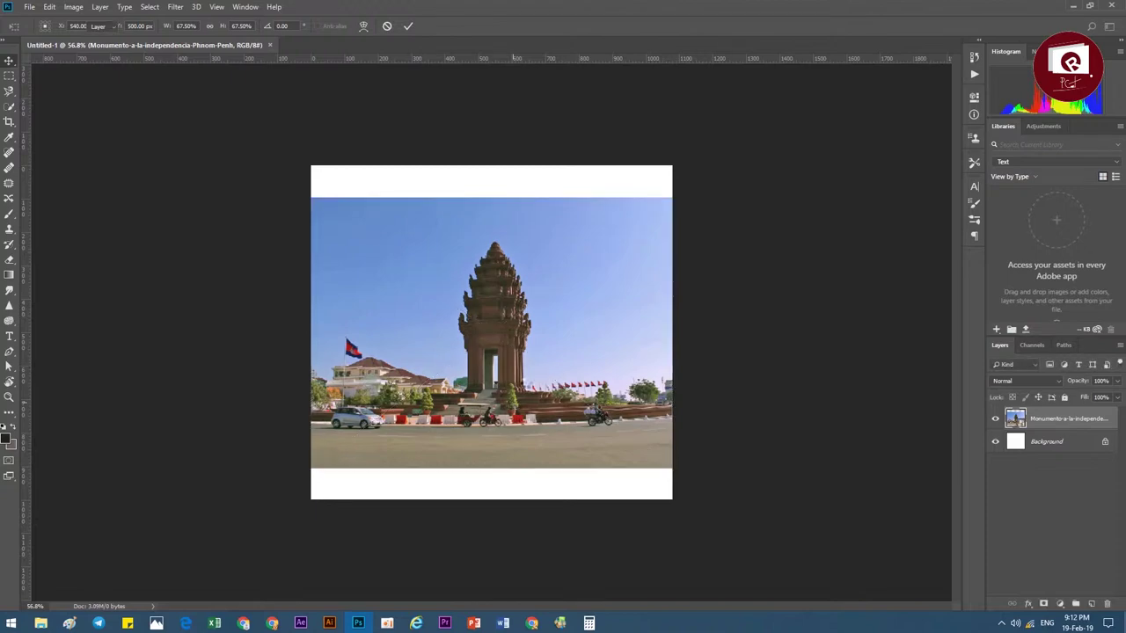
{"action": "key", "text": "Return"}
{"action": "left_click", "coordinate": [11, 623]}
{"action": "mouse_move", "coordinate": [41, 622]}
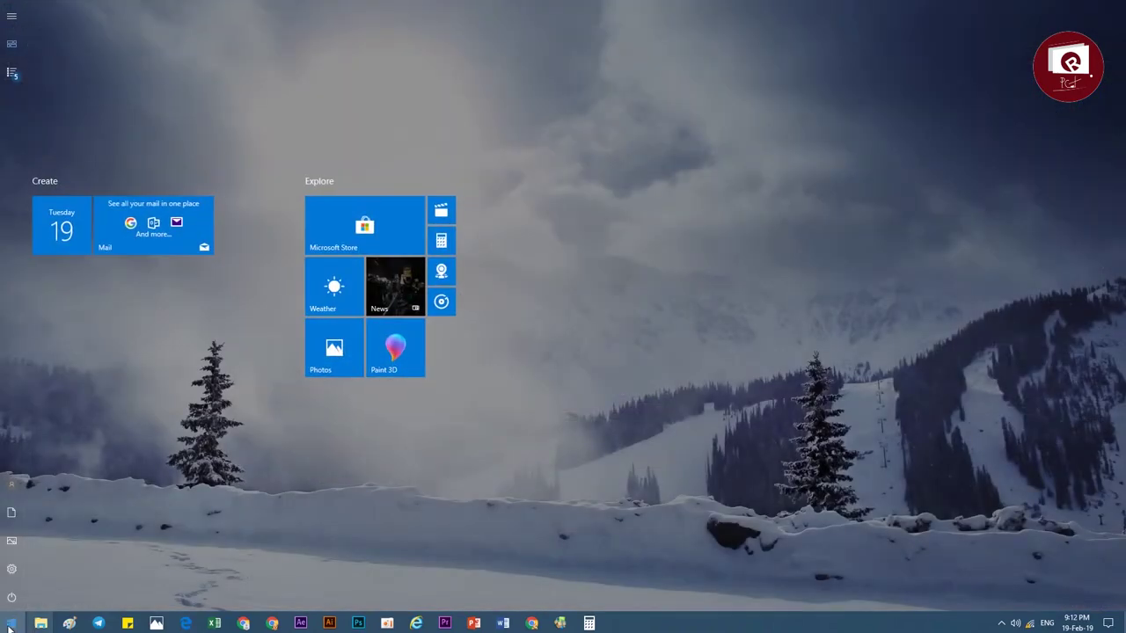
{"action": "left_click", "coordinate": [11, 622]}
{"action": "left_click", "coordinate": [60, 571]}
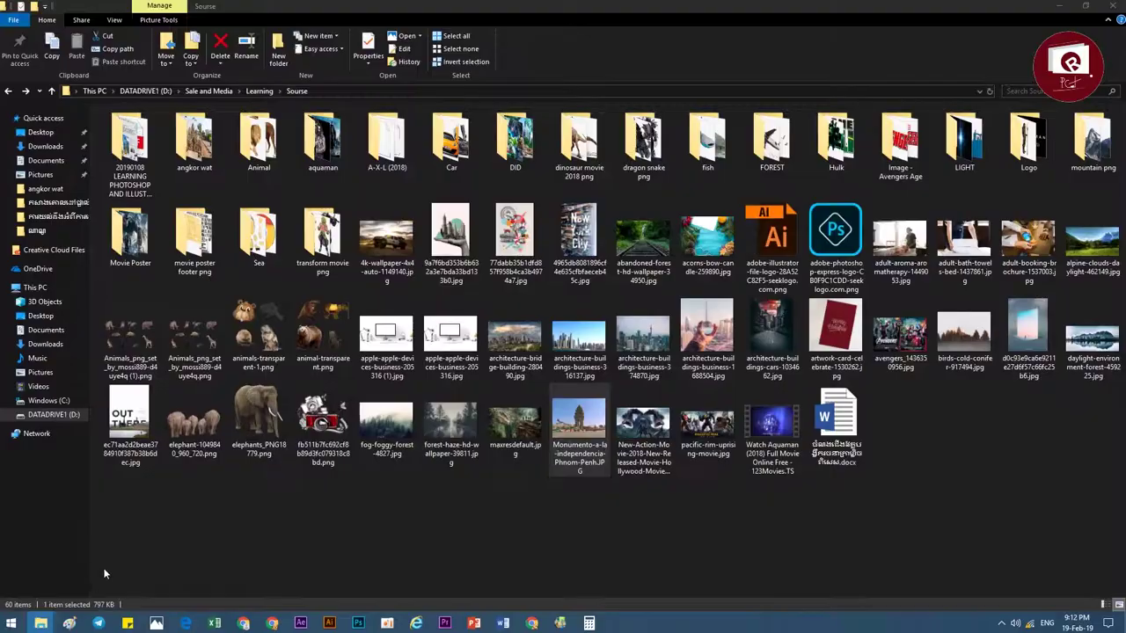
{"action": "mouse_move", "coordinate": [576, 433]}
{"action": "left_mouse_down"}
{"action": "mouse_move", "coordinate": [350, 596]}
{"action": "mouse_move", "coordinate": [553, 43]}
{"action": "left_mouse_up"}
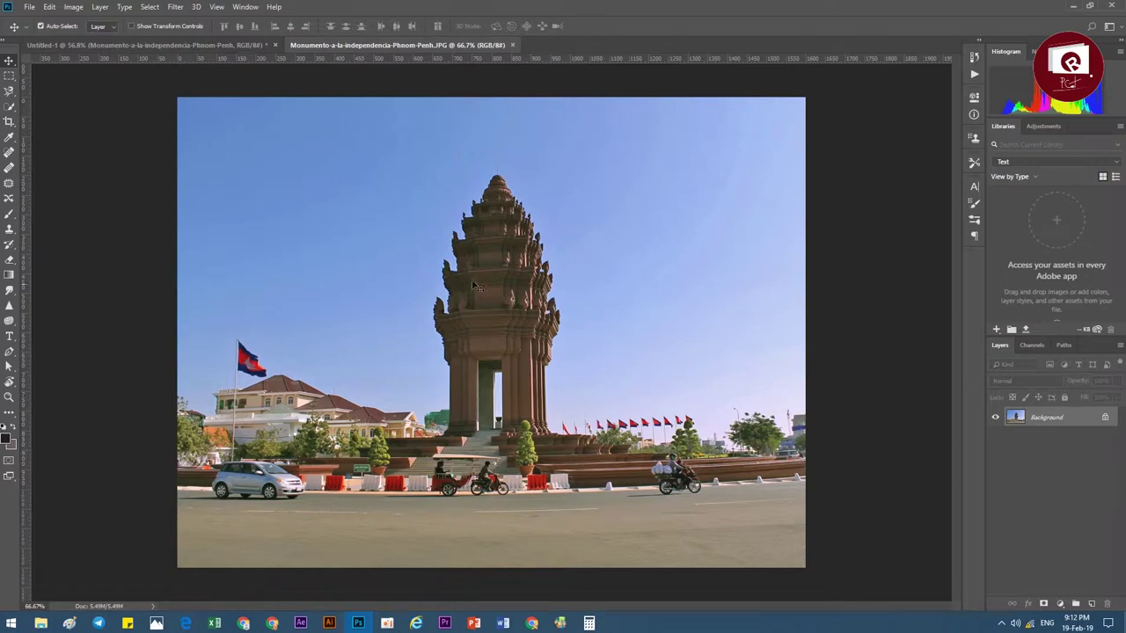
Step: Unlock the monument photo's Background into Layer 0 and select the Eraser tool
{"action": "scroll", "coordinate": [506, 337], "scroll_direction": "down", "scroll_amount": 1}
{"action": "scroll", "coordinate": [507, 338], "scroll_direction": "up", "scroll_amount": 4}
{"action": "left_click", "coordinate": [1105, 417]}
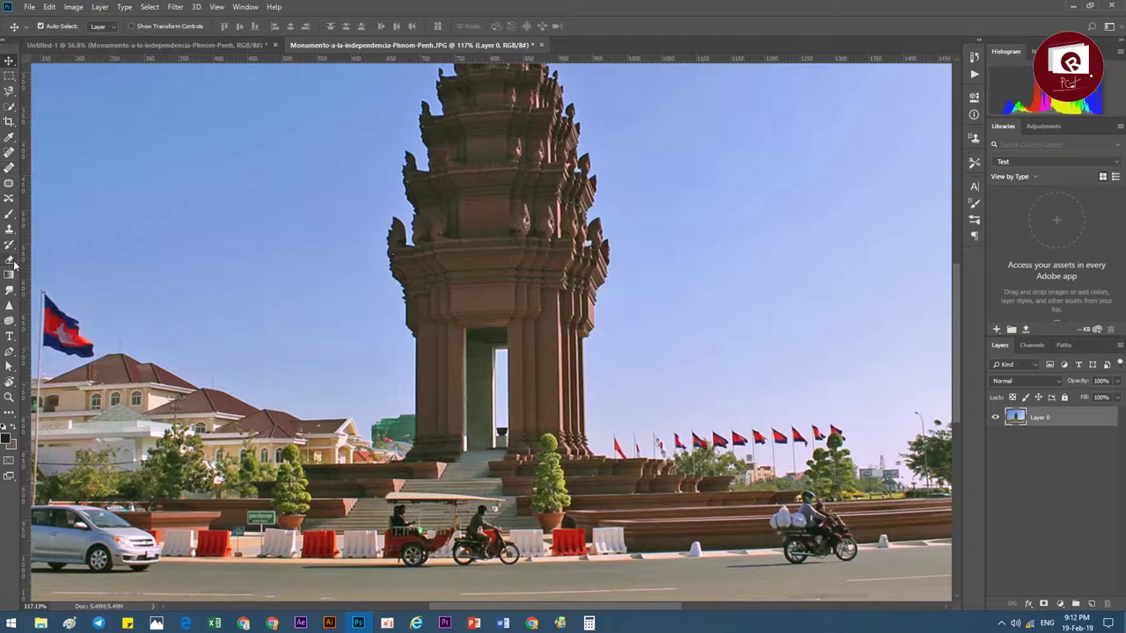
{"action": "left_click", "coordinate": [11, 261]}
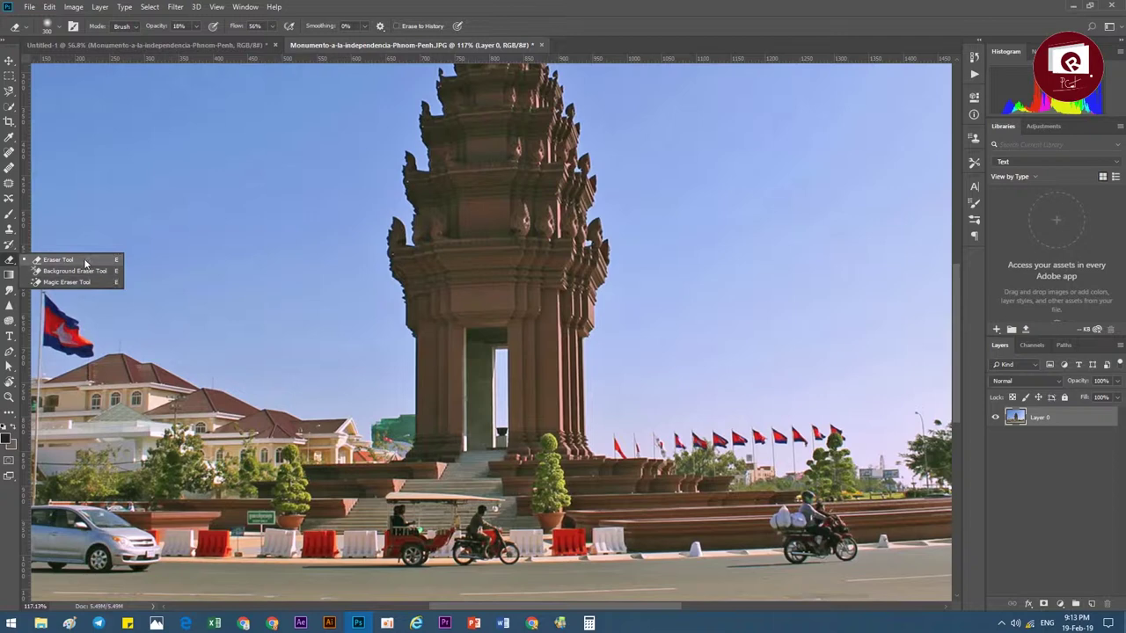
{"action": "left_click", "coordinate": [106, 261]}
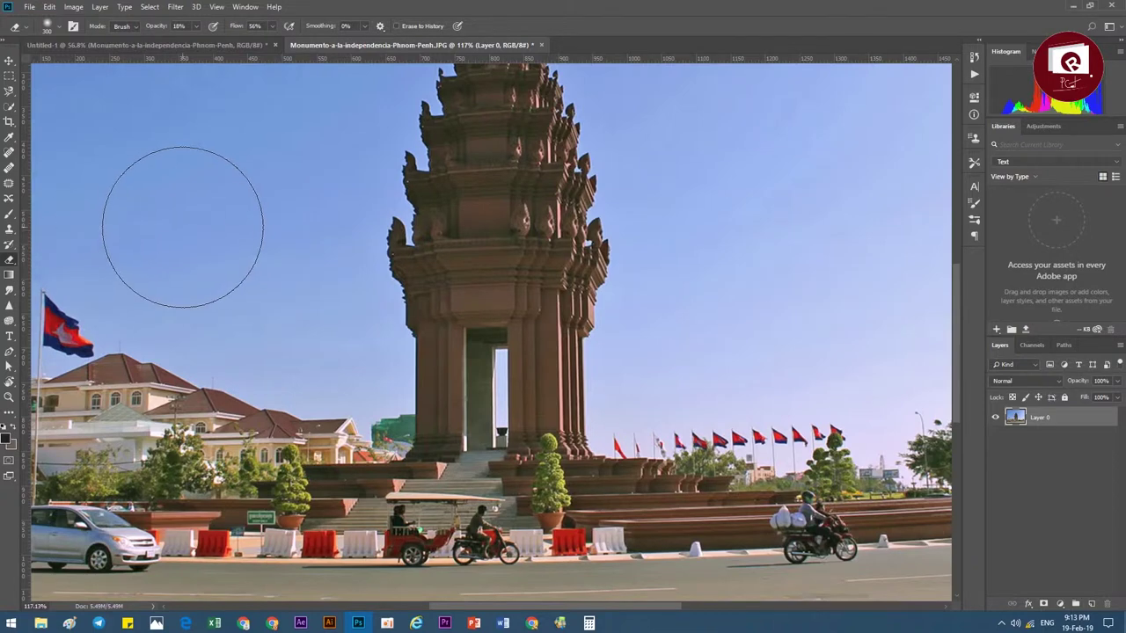
{"action": "right_click", "coordinate": [10, 263]}
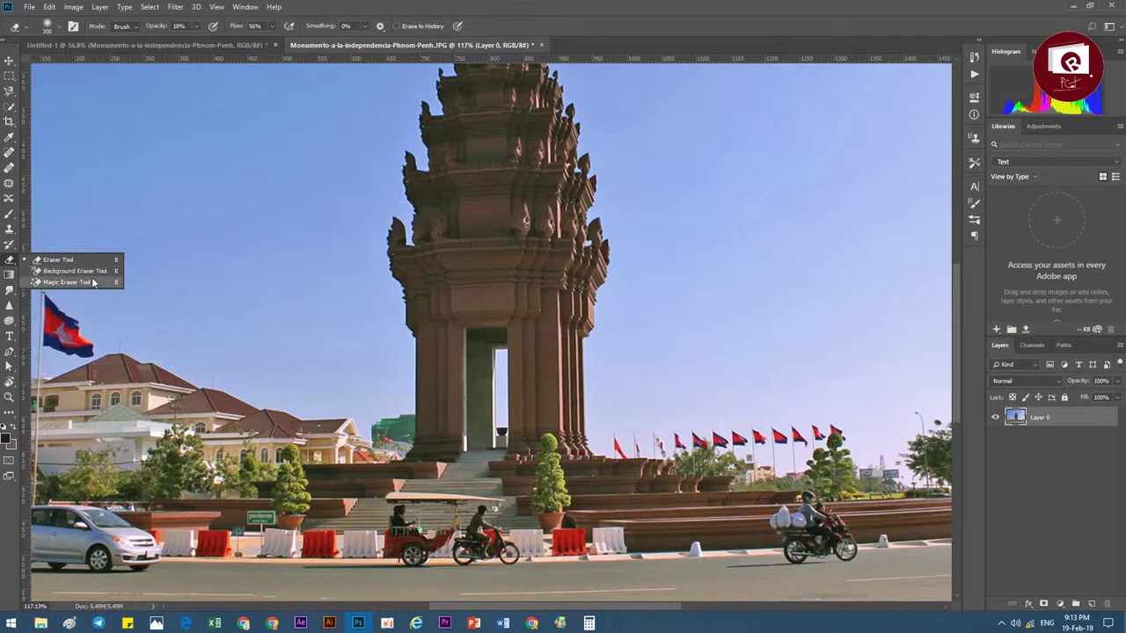
{"action": "left_click", "coordinate": [96, 273]}
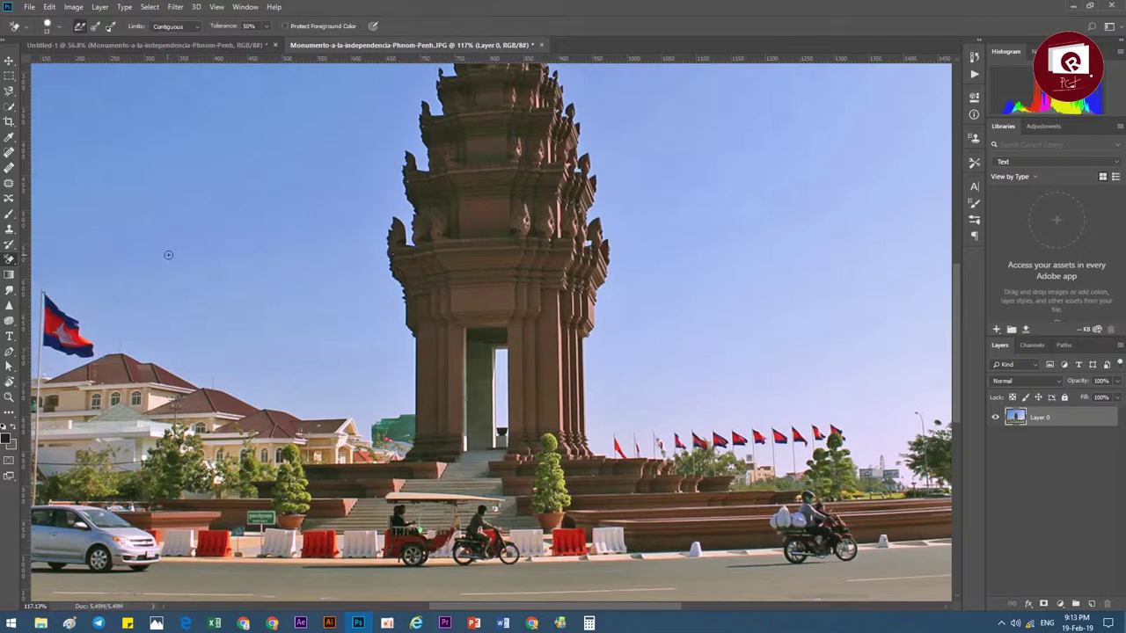
{"action": "left_click_drag", "start_coordinate": [280, 266], "coordinate": [406, 393]}
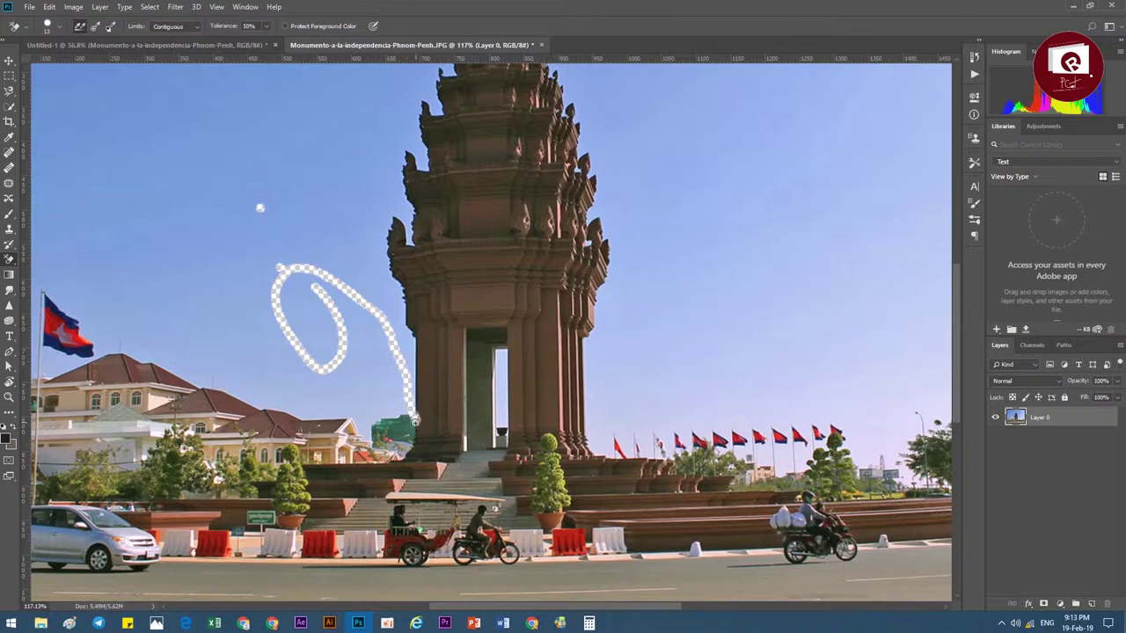
{"action": "key", "text": "ctrl+z"}
{"action": "key", "text": "ctrl+shift+z"}
{"action": "key", "text": "ctrl+z"}
{"action": "key", "text": "ctrl+z"}
{"action": "key", "text": "ctrl+z"}
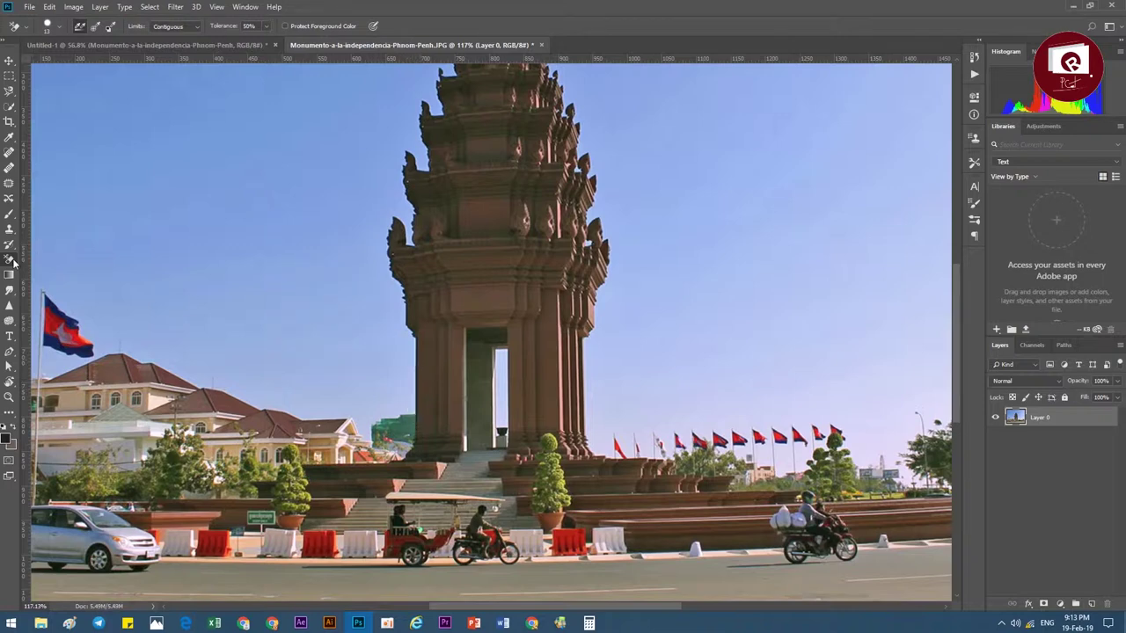
{"action": "right_click", "coordinate": [11, 260]}
{"action": "left_click", "coordinate": [64, 266]}
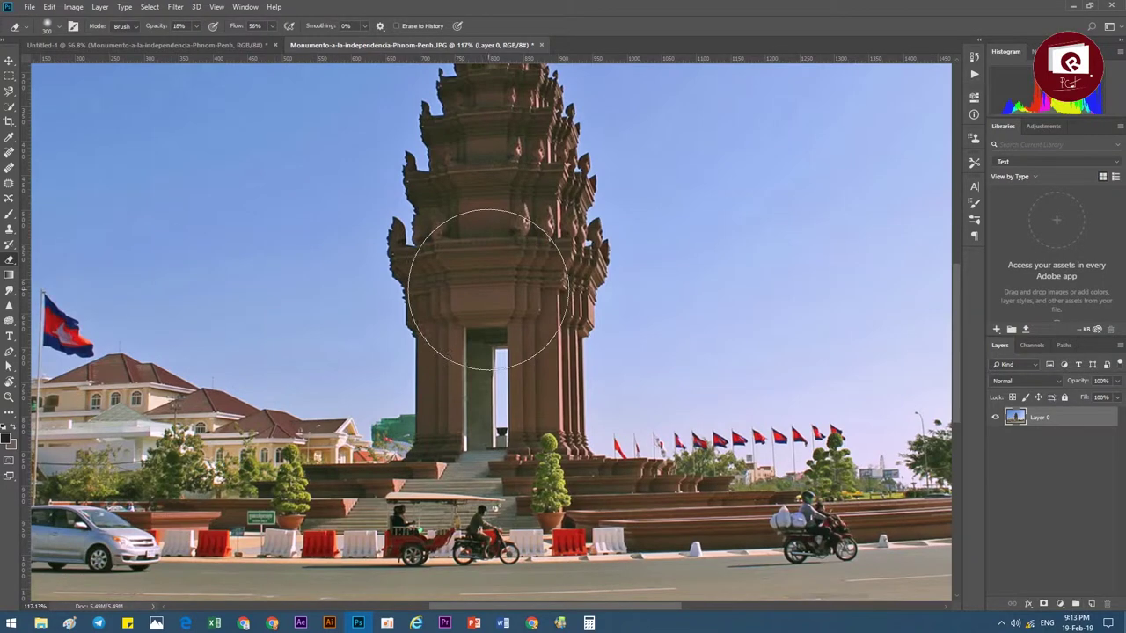
Step: Test-erase the sky, undo it, and shrink the eraser brush to 138 px
{"action": "scroll", "coordinate": [479, 242], "scroll_direction": "down", "scroll_amount": 3}
{"action": "scroll", "coordinate": [479, 242], "scroll_direction": "up", "scroll_amount": 1}
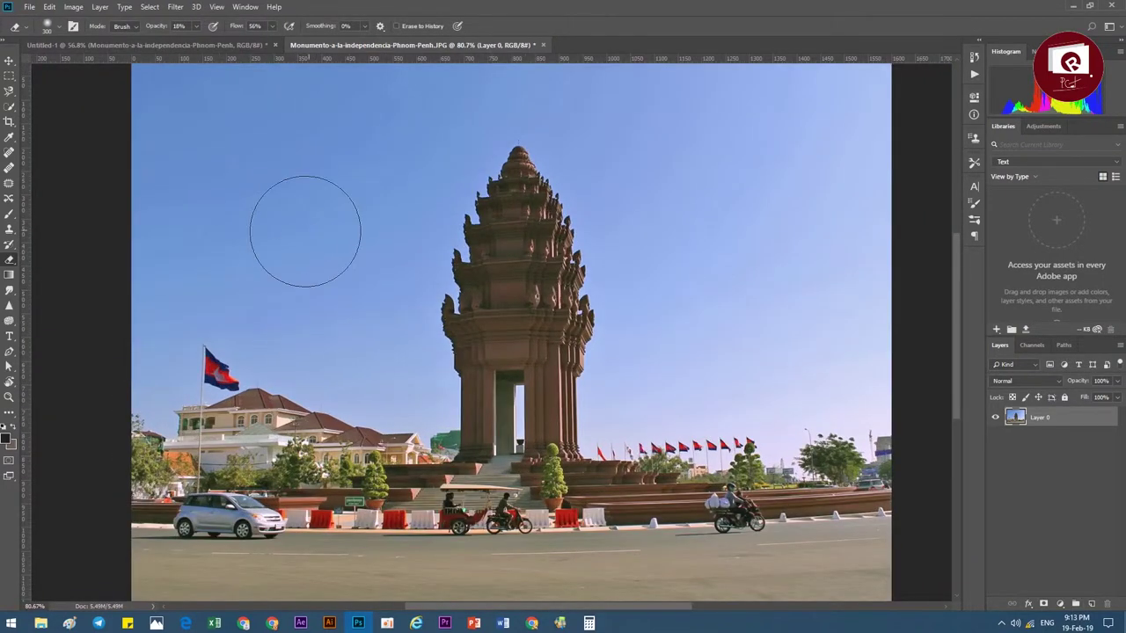
{"action": "left_click_drag", "start_coordinate": [294, 159], "coordinate": [305, 162]}
{"action": "key", "text": "ctrl+z"}
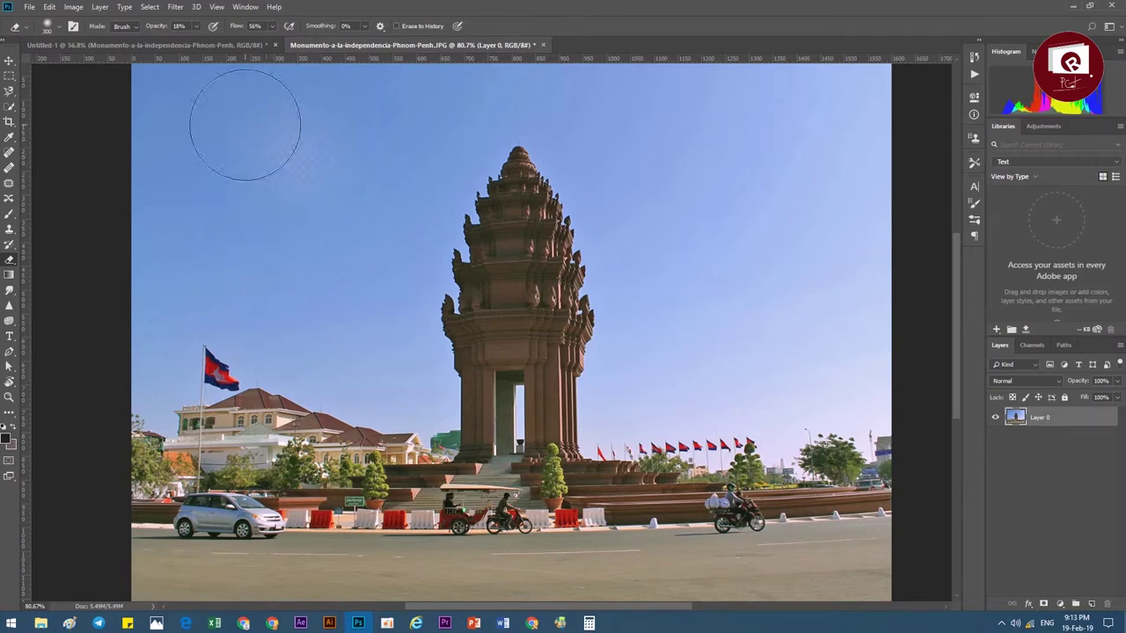
{"action": "left_click_drag", "start_coordinate": [291, 121], "coordinate": [269, 231]}
{"action": "key", "text": "ctrl+z"}
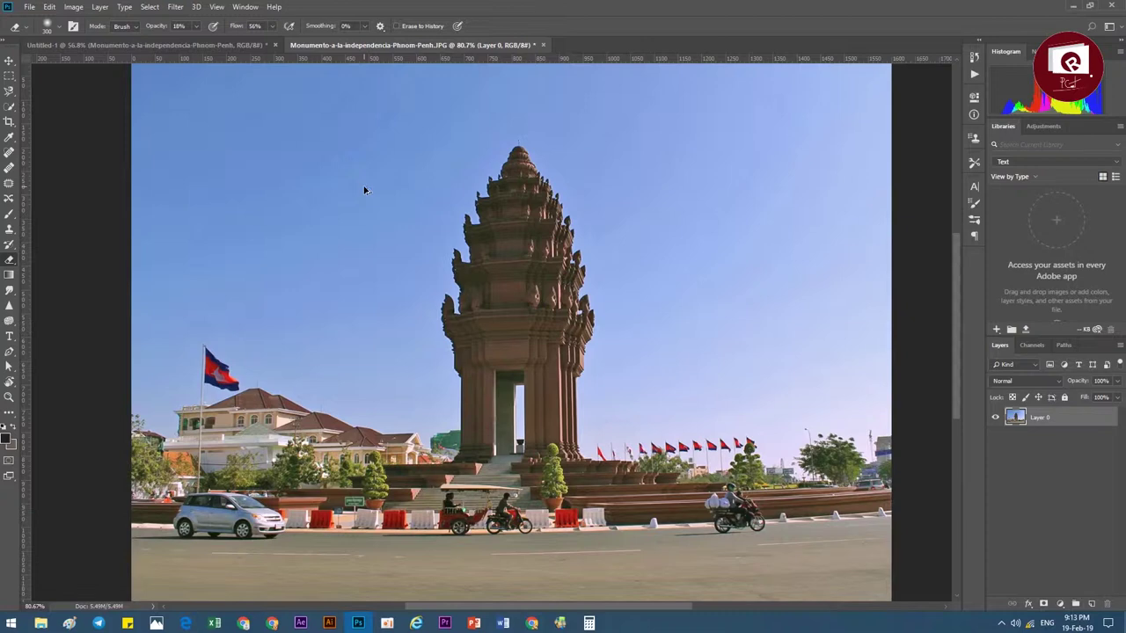
{"action": "left_click", "coordinate": [54, 28]}
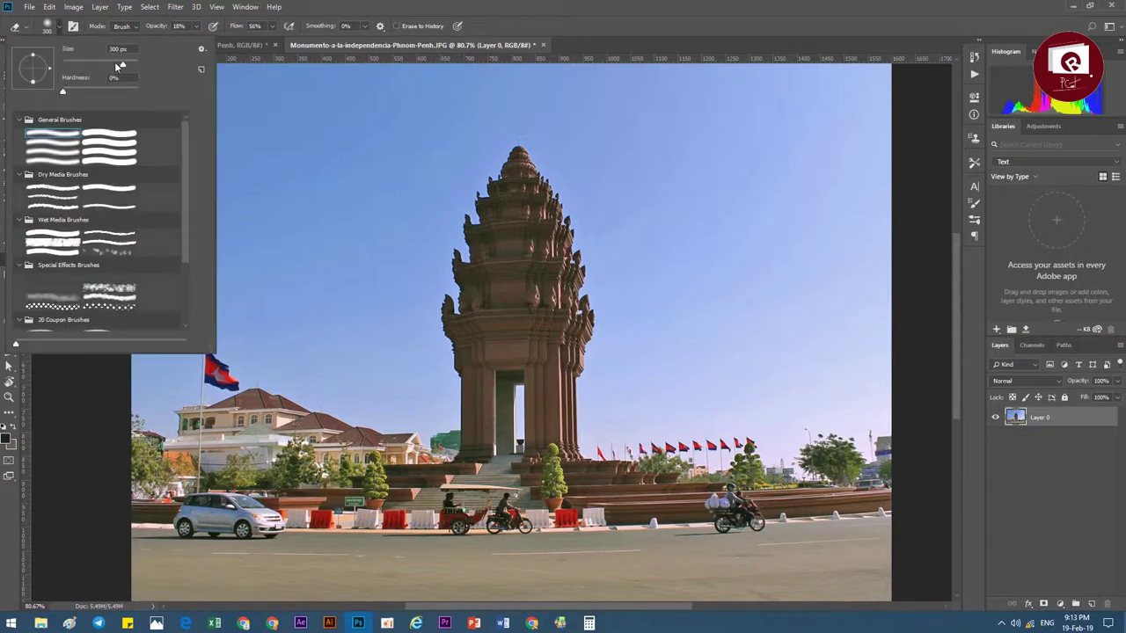
{"action": "left_click_drag", "start_coordinate": [122, 66], "coordinate": [120, 66]}
{"action": "left_click", "coordinate": [76, 28]}
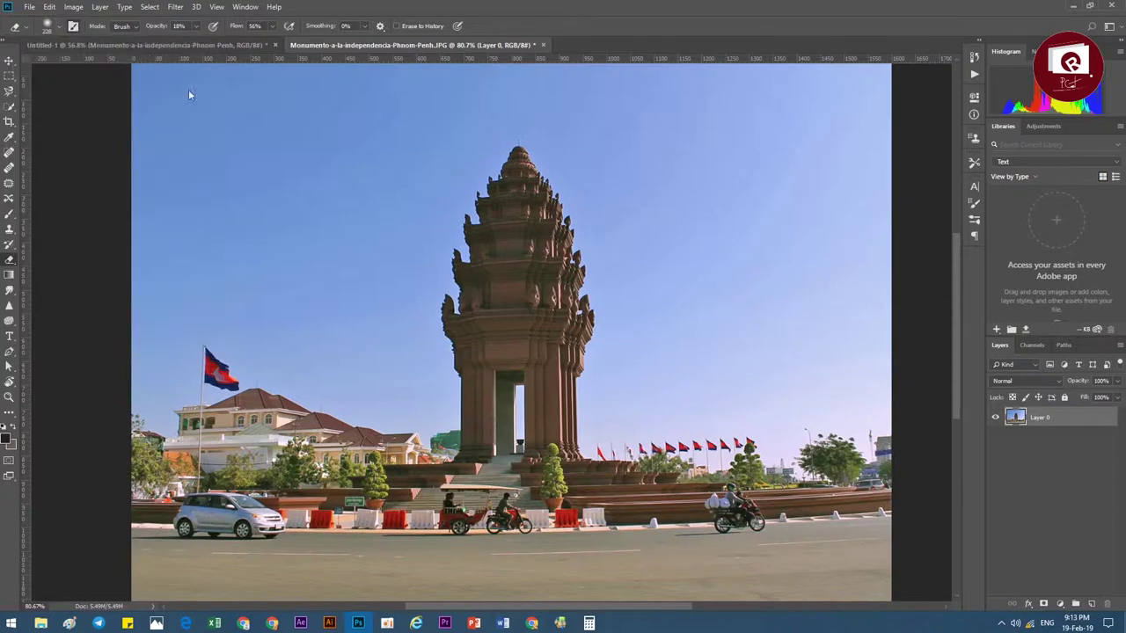
Step: Set eraser hardness to 0%, spacing 1% and opacity 100%, undoing a test erase
{"action": "key", "text": "F5"}
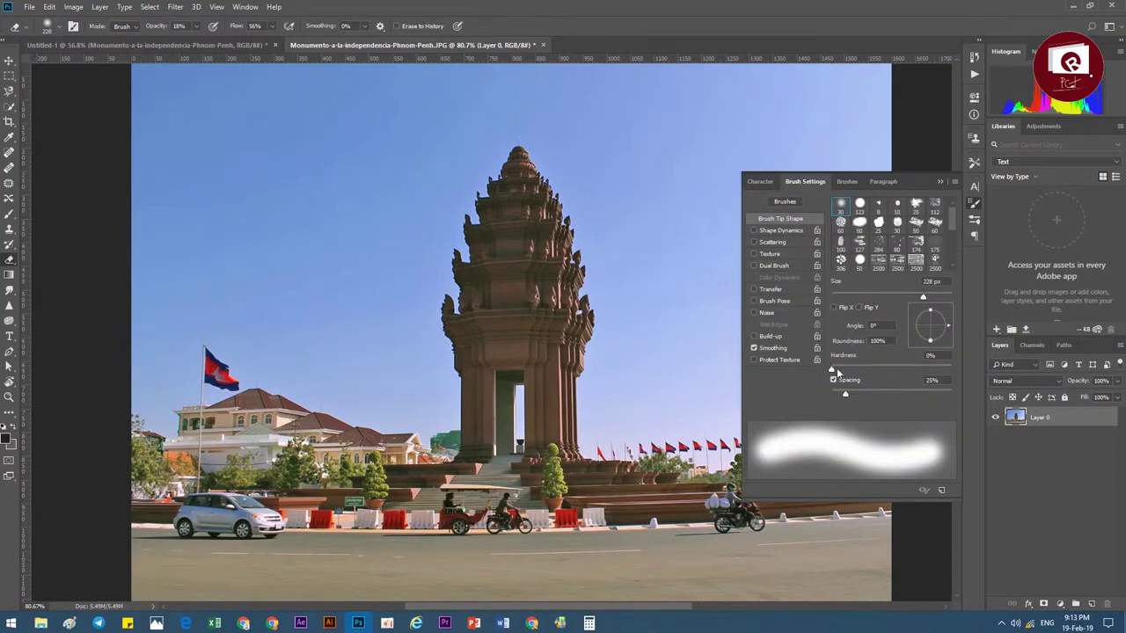
{"action": "mouse_move", "coordinate": [835, 367]}
{"action": "left_mouse_down"}
{"action": "mouse_move", "coordinate": [1007, 374]}
{"action": "mouse_move", "coordinate": [822, 374]}
{"action": "mouse_move", "coordinate": [887, 394]}
{"action": "mouse_move", "coordinate": [847, 396]}
{"action": "left_mouse_up"}
{"action": "mouse_move", "coordinate": [865, 397]}
{"action": "left_mouse_down"}
{"action": "mouse_move", "coordinate": [918, 397]}
{"action": "mouse_move", "coordinate": [788, 399]}
{"action": "left_mouse_up"}
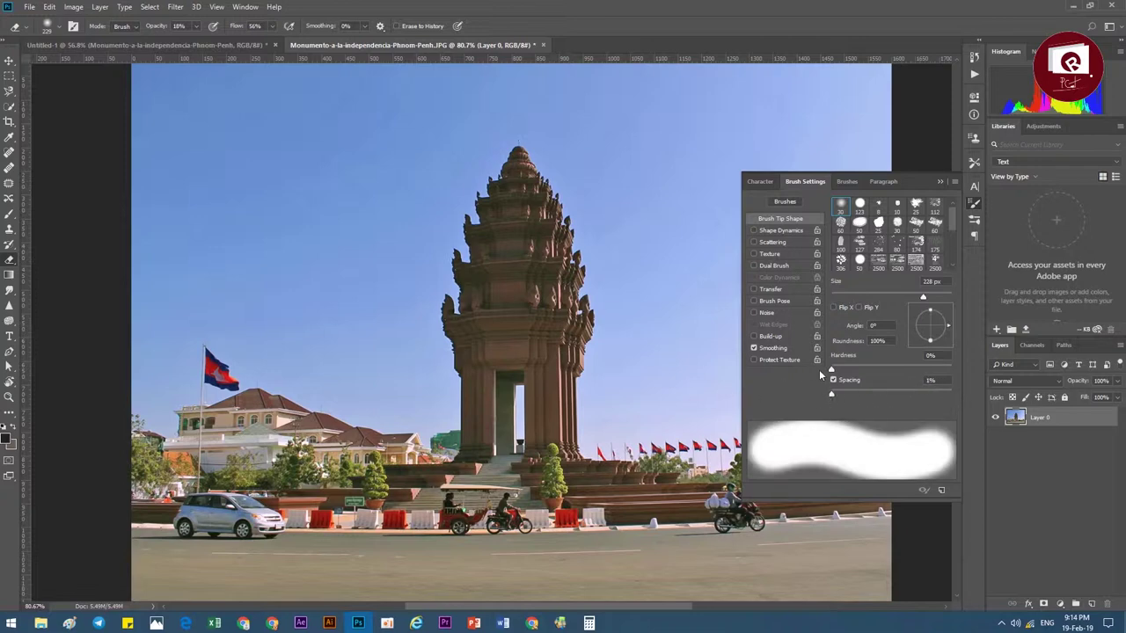
{"action": "left_click", "coordinate": [194, 25]}
{"action": "left_click_drag", "start_coordinate": [215, 42], "coordinate": [248, 41]}
{"action": "left_click", "coordinate": [304, 158]}
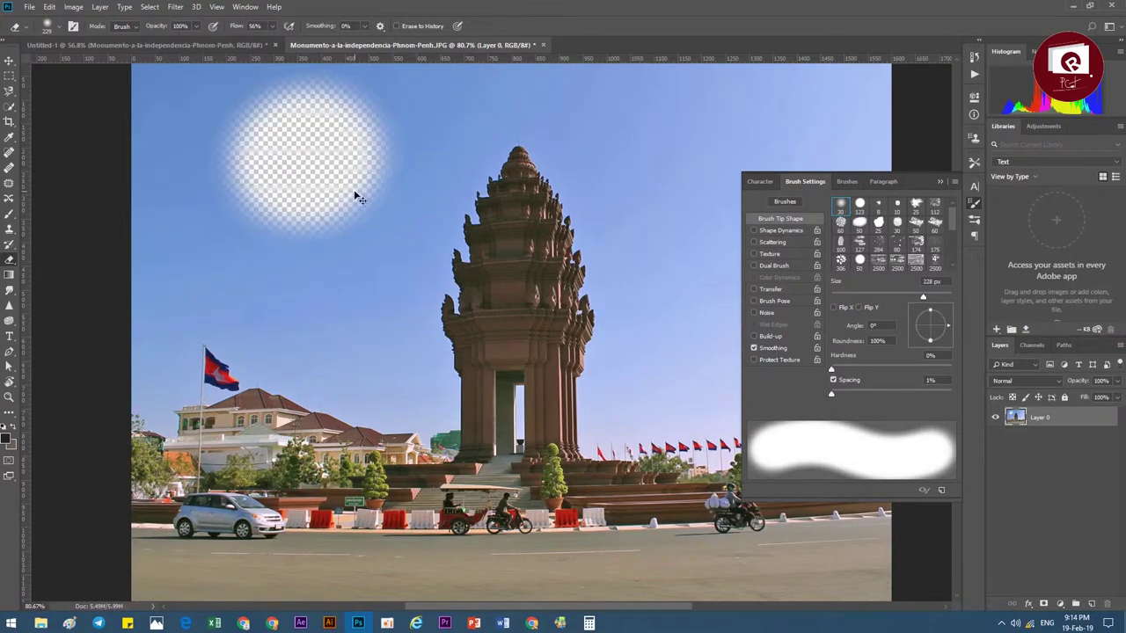
{"action": "key", "text": "ctrl+z"}
{"action": "left_click", "coordinate": [180, 25]}
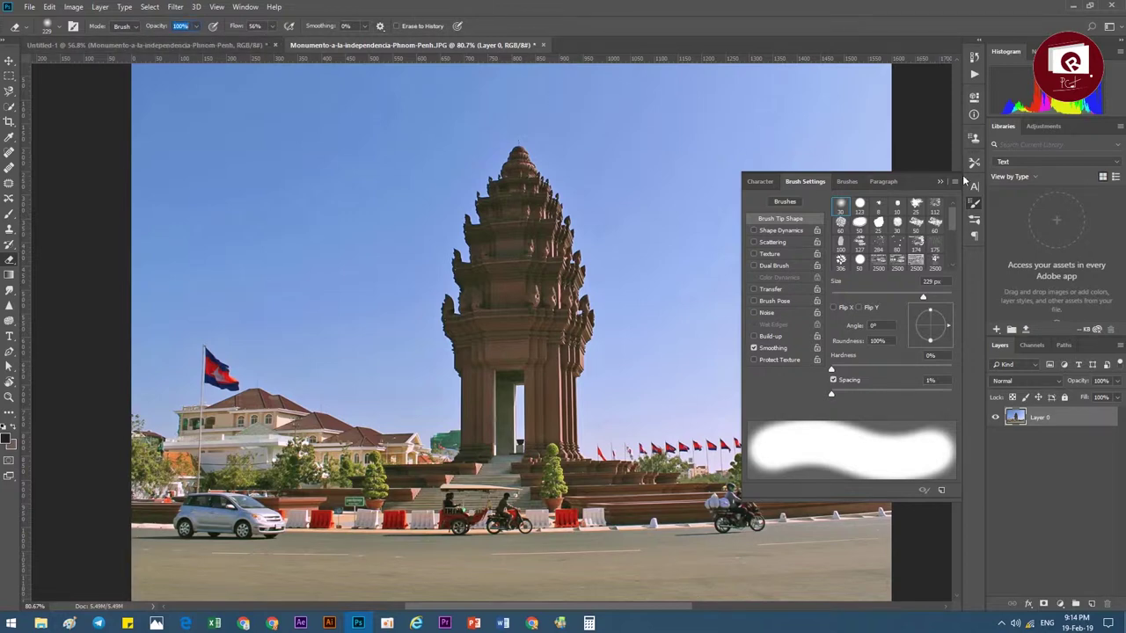
{"action": "left_click", "coordinate": [974, 202]}
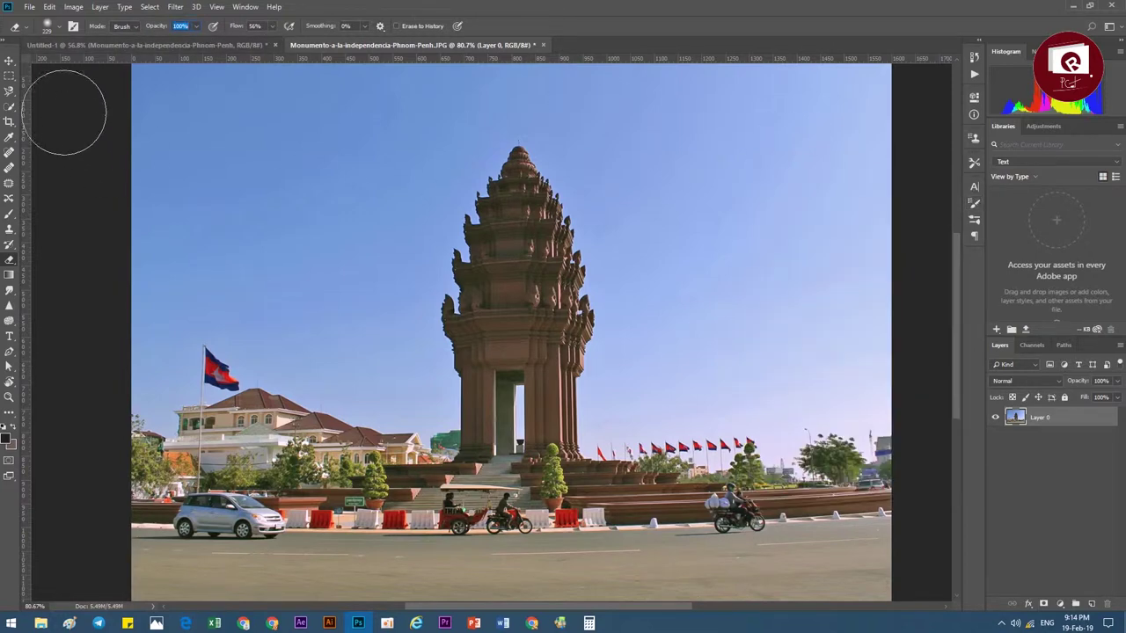
Step: Erase the top-left sky and a diagonal band across the sky and monument top
{"action": "left_click", "coordinate": [10, 61]}
{"action": "scroll", "coordinate": [540, 306], "scroll_direction": "down", "scroll_amount": 3}
{"action": "scroll", "coordinate": [392, 259], "scroll_direction": "up", "scroll_amount": 2}
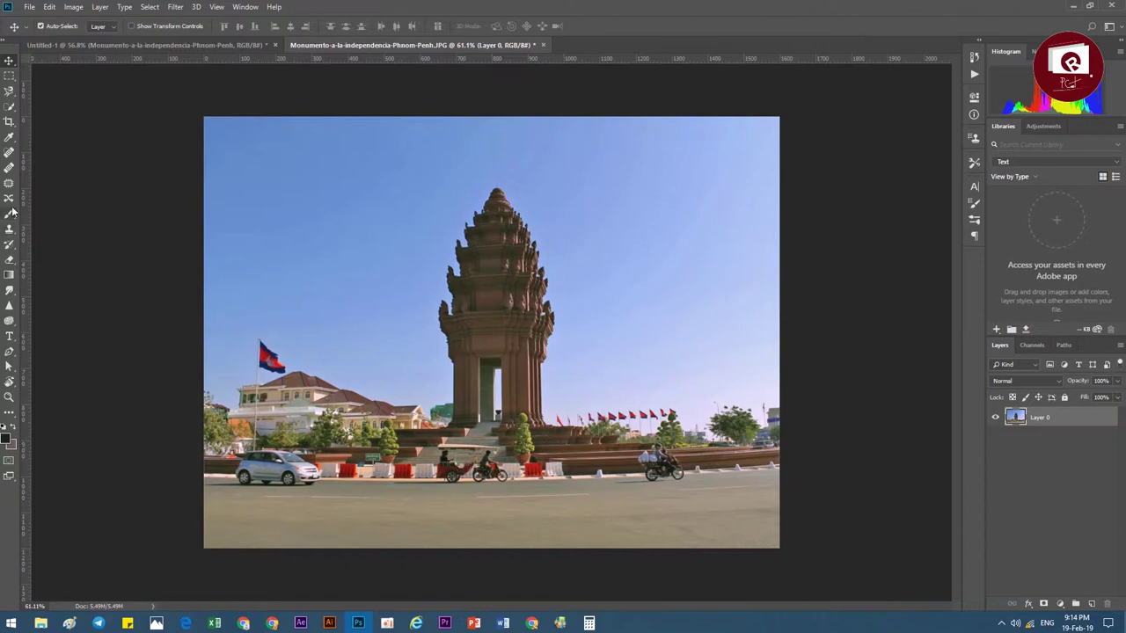
{"action": "left_click", "coordinate": [9, 261]}
{"action": "mouse_move", "coordinate": [282, 185]}
{"action": "left_mouse_down"}
{"action": "mouse_move", "coordinate": [256, 231]}
{"action": "mouse_move", "coordinate": [395, 146]}
{"action": "mouse_move", "coordinate": [85, 180]}
{"action": "left_mouse_up"}
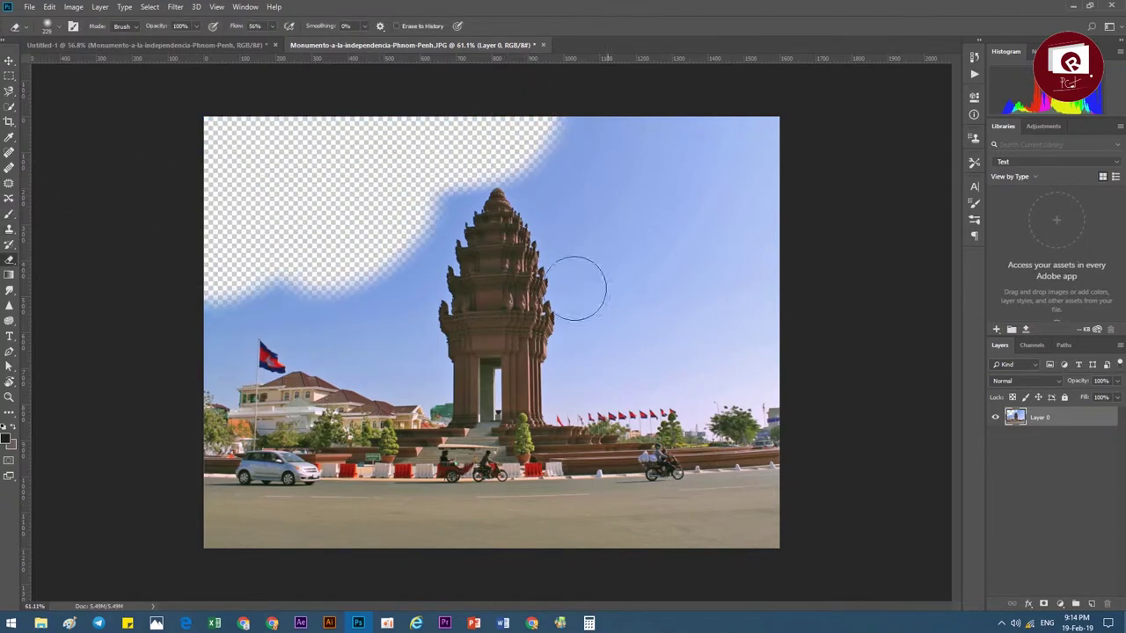
{"action": "left_click_drag", "start_coordinate": [478, 264], "coordinate": [797, 342]}
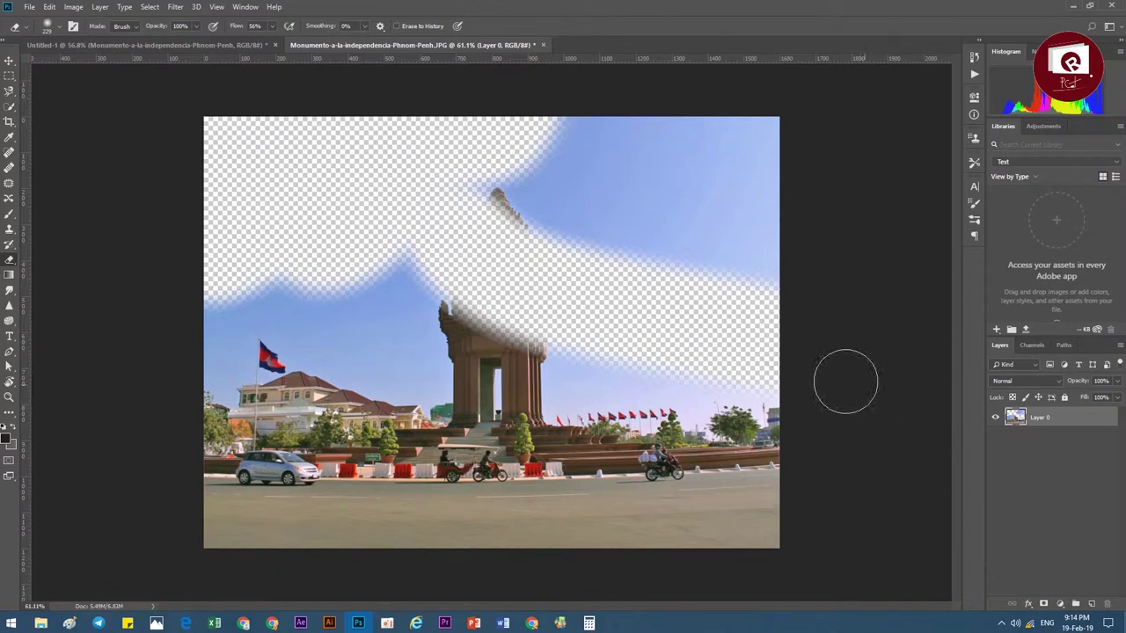
Step: Add a black-filled layer beneath Layer 0, then undo back to the original photo
{"action": "left_click", "coordinate": [1091, 605]}
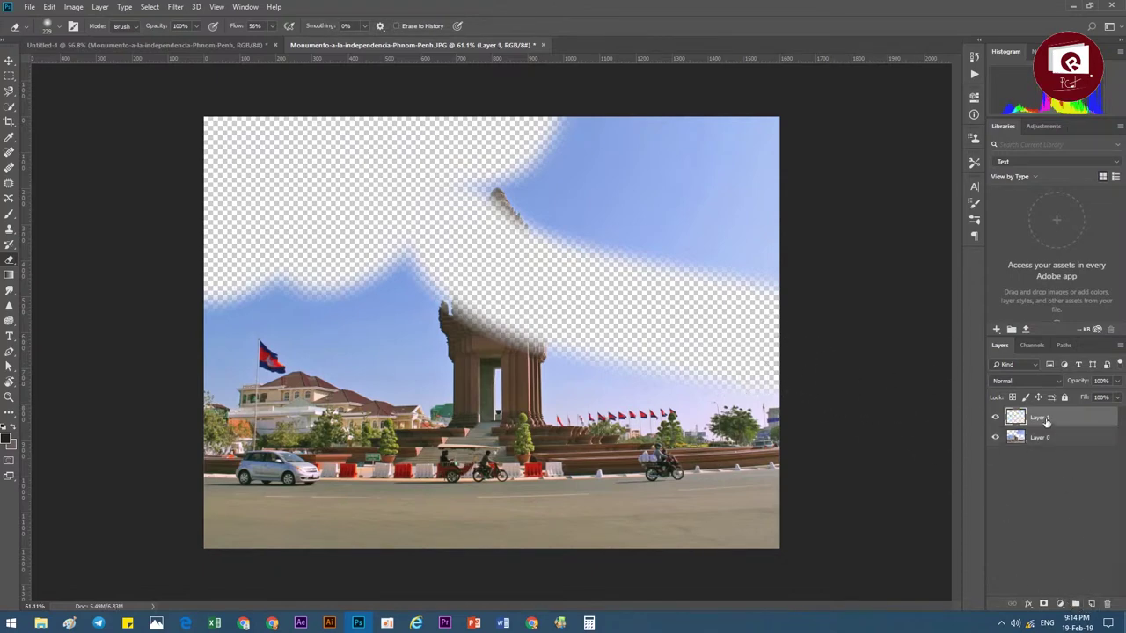
{"action": "left_click_drag", "start_coordinate": [1046, 422], "coordinate": [1041, 458]}
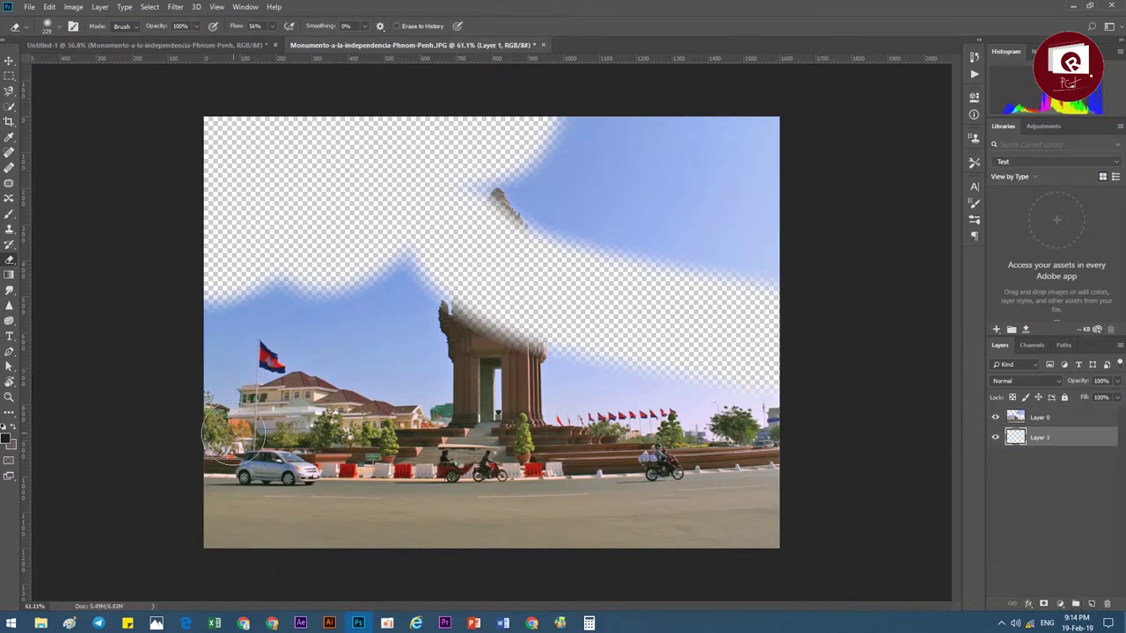
{"action": "key", "text": "alt+BackSpace"}
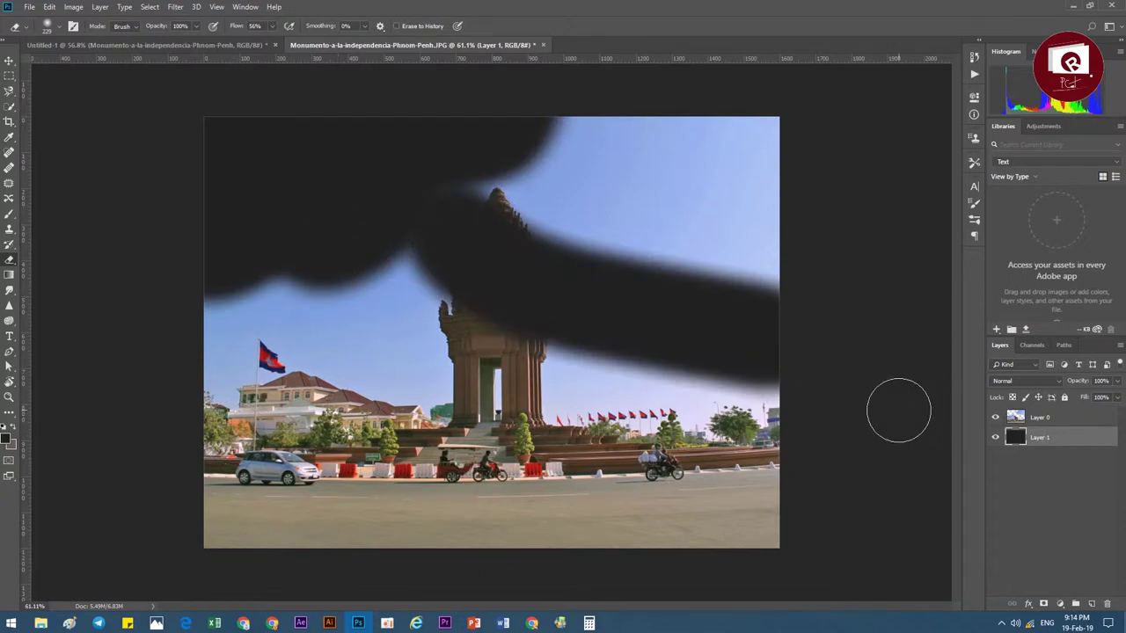
{"action": "key", "text": "ctrl+z"}
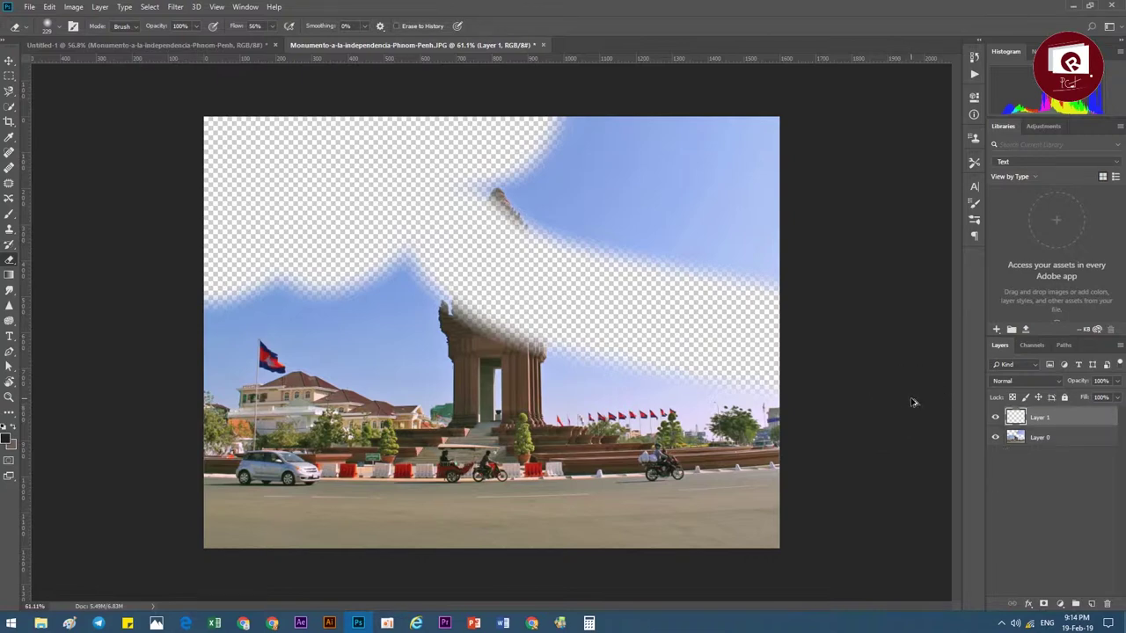
{"action": "key", "text": "ctrl+z"}
{"action": "key", "text": "ctrl+z"}
{"action": "key", "text": "ctrl+z"}
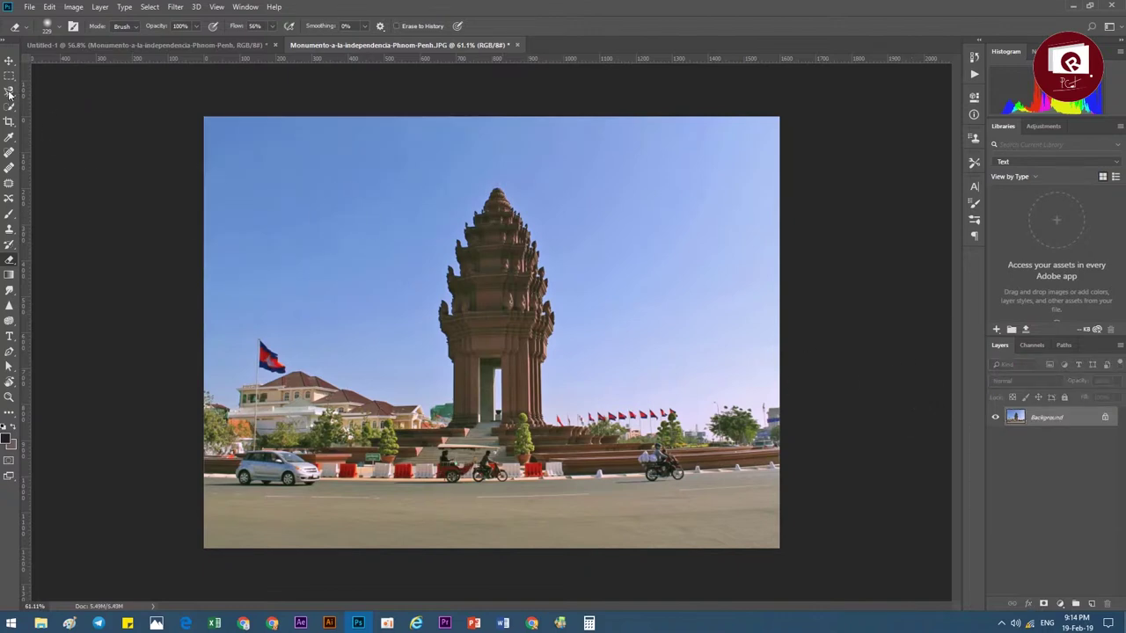
{"action": "left_click", "coordinate": [9, 60]}
Step: Unlock the Background as Layer 0, check the PowerPoint masking slide, and begin a new document
{"action": "left_click", "coordinate": [1107, 417]}
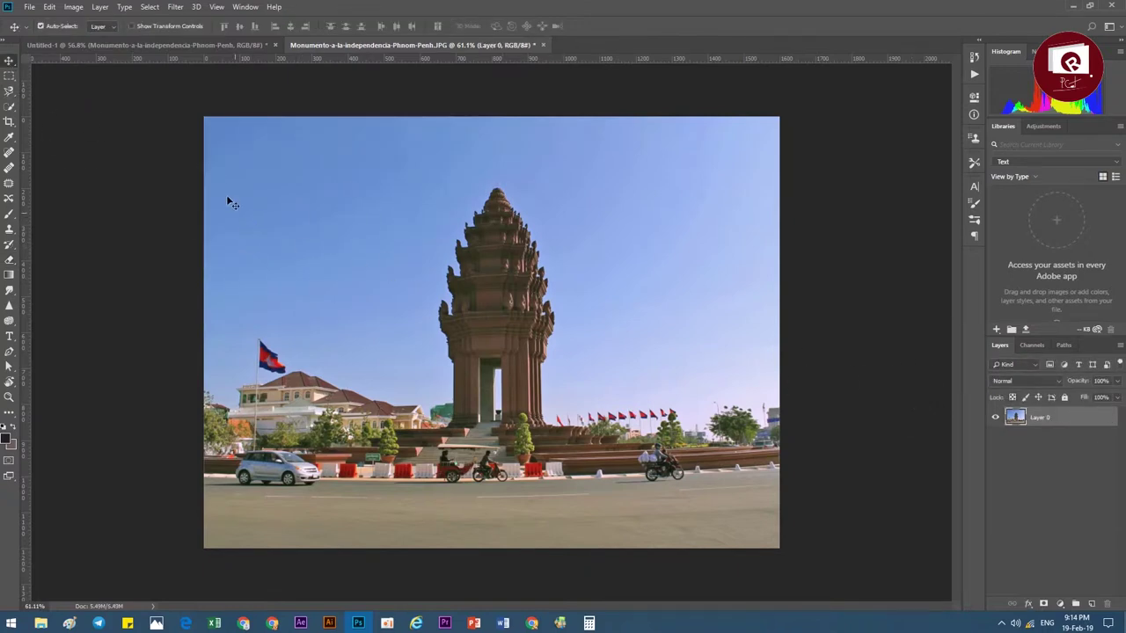
{"action": "left_click", "coordinate": [474, 622]}
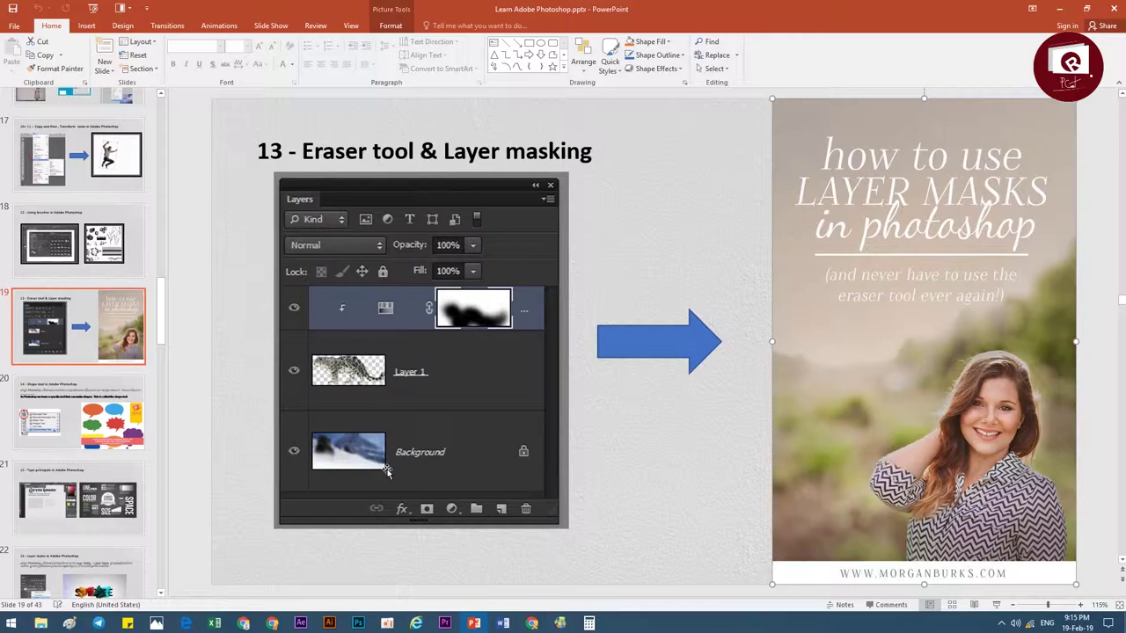
{"action": "left_click", "coordinate": [473, 623]}
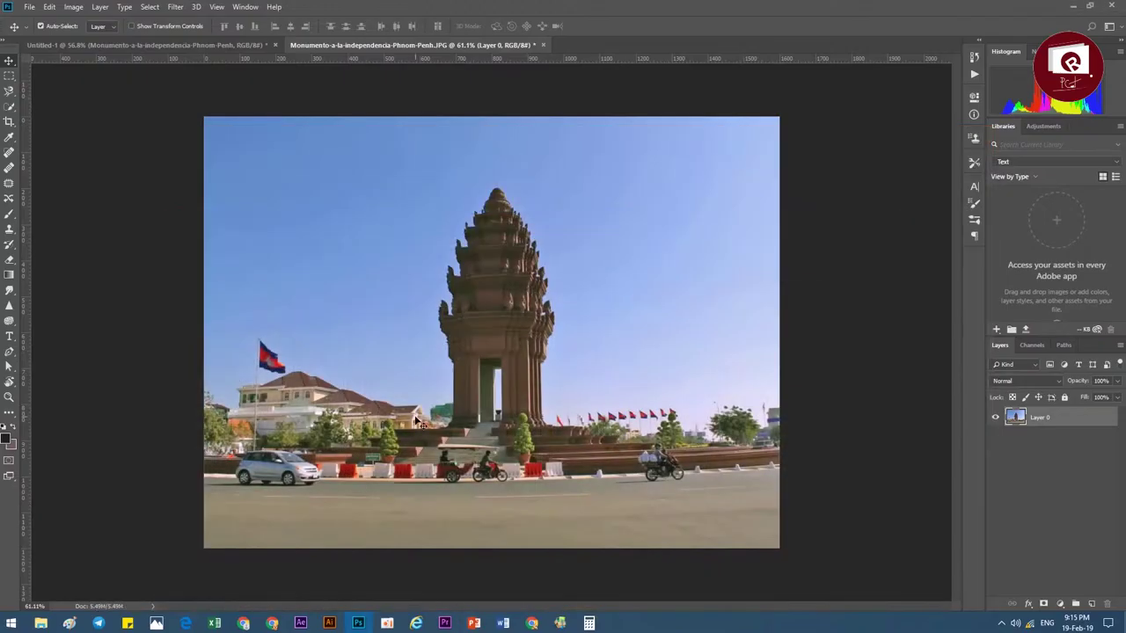
{"action": "left_click", "coordinate": [29, 7]}
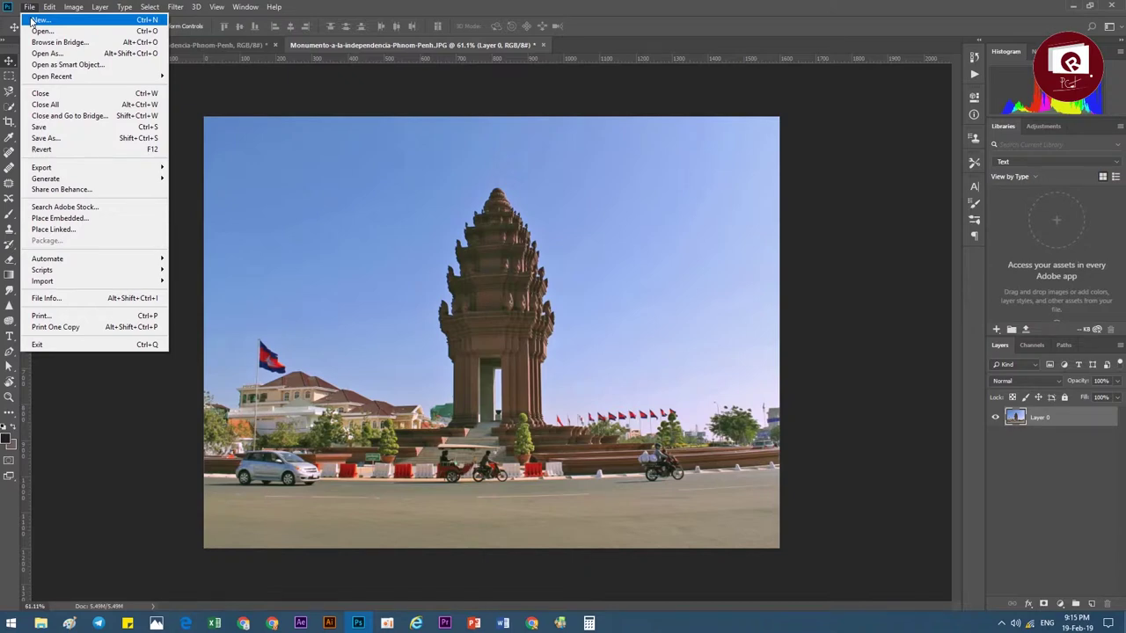
{"action": "left_click", "coordinate": [40, 20]}
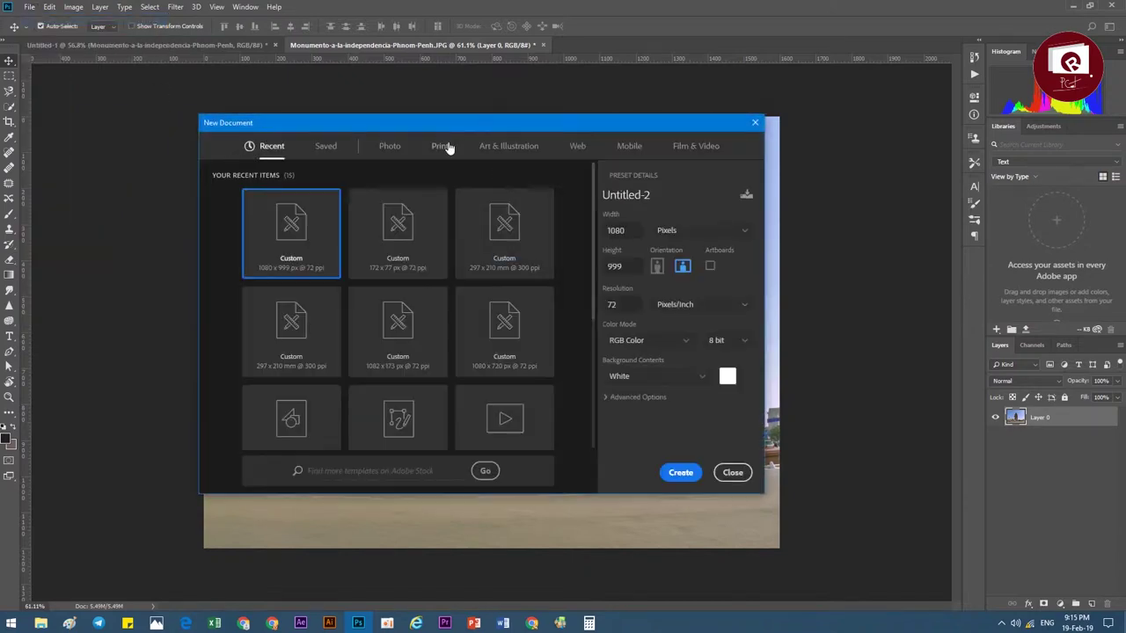
Step: Create a white Poster-preset document at 5400 × 7200 pixels and 72 ppi
{"action": "left_click_drag", "start_coordinate": [483, 121], "coordinate": [524, 103]}
{"action": "left_click", "coordinate": [543, 127]}
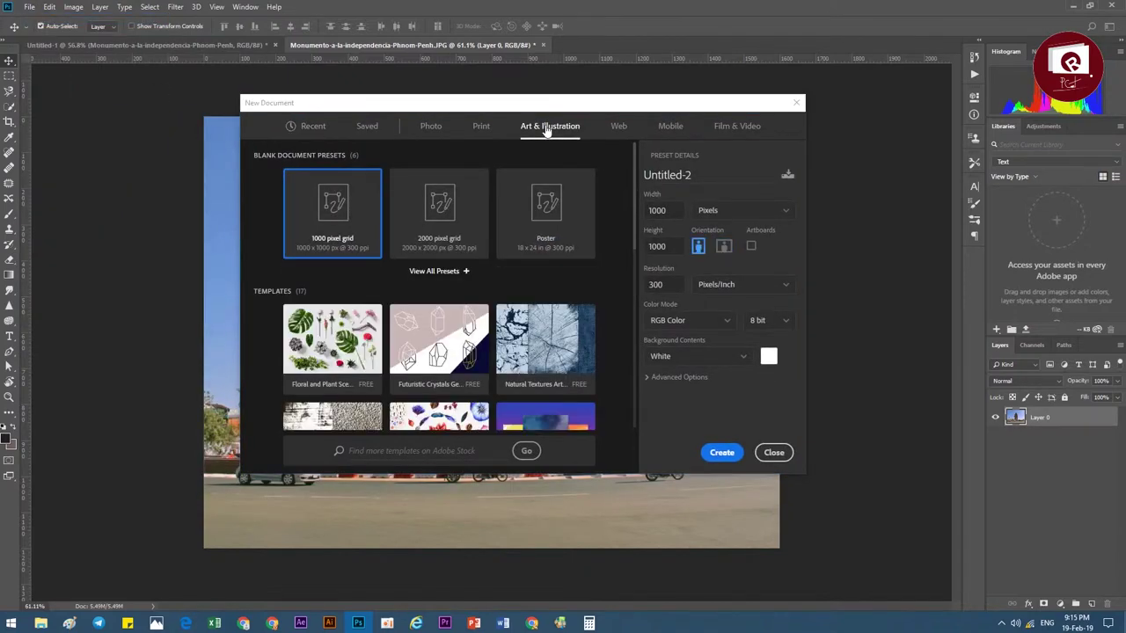
{"action": "left_click", "coordinate": [561, 226]}
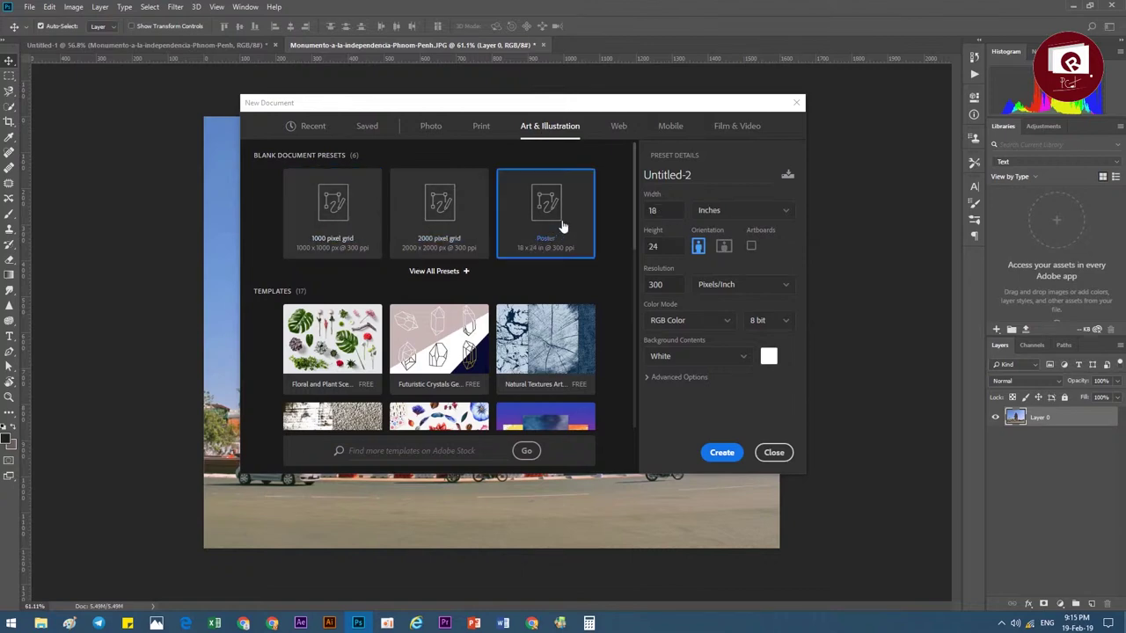
{"action": "left_click", "coordinate": [717, 211]}
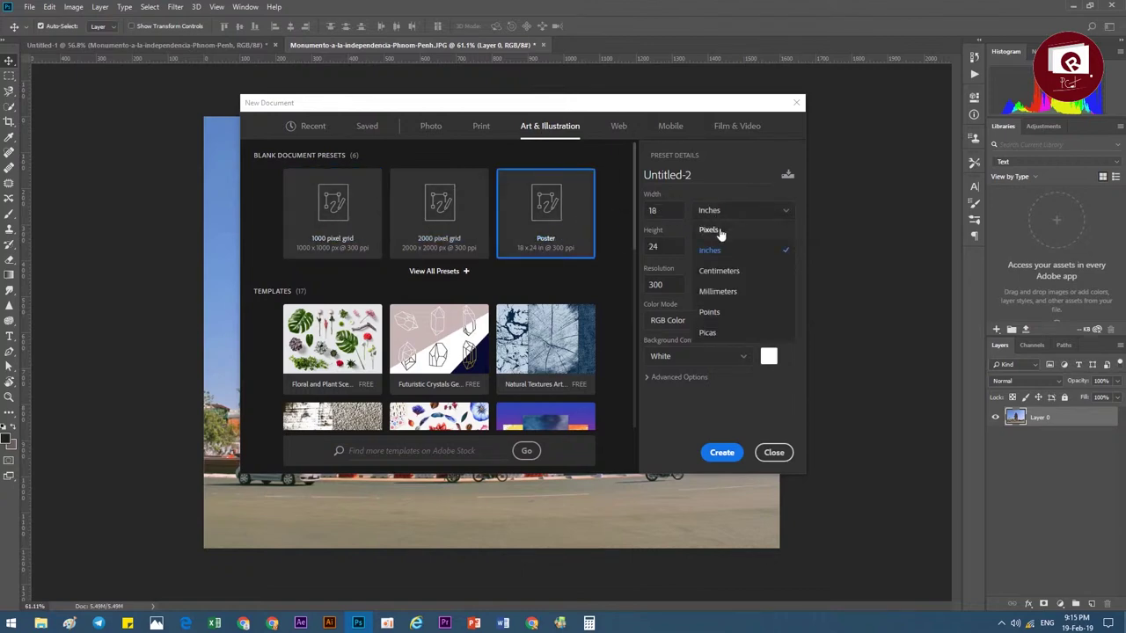
{"action": "left_click", "coordinate": [715, 230]}
{"action": "double_click", "coordinate": [666, 211]}
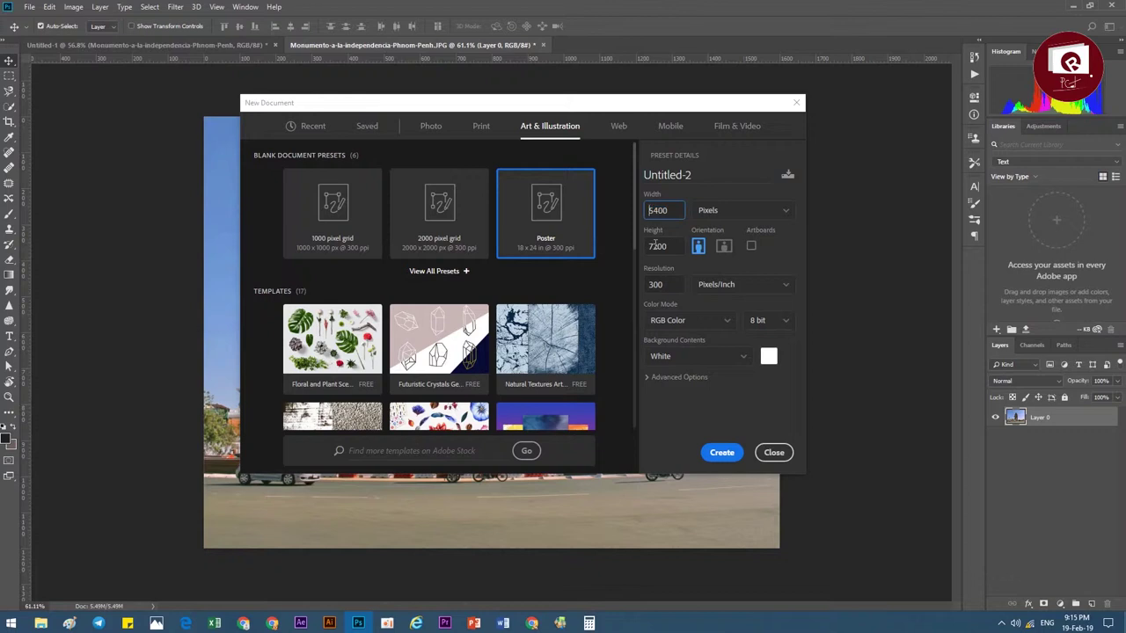
{"action": "double_click", "coordinate": [655, 246]}
{"action": "double_click", "coordinate": [677, 284]}
{"action": "type", "text": "72"}
{"action": "double_click", "coordinate": [682, 247]}
{"action": "left_click", "coordinate": [717, 456]}
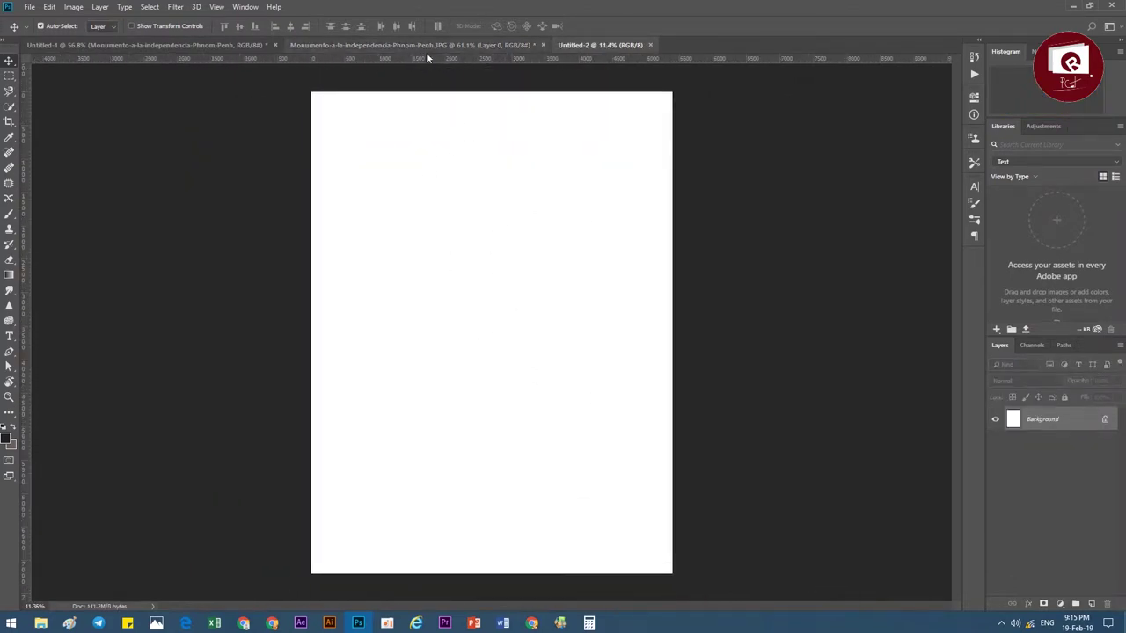
Step: Drag the monument photo into the poster and scale it beyond the poster edges
{"action": "left_click", "coordinate": [425, 47]}
{"action": "mouse_move", "coordinate": [491, 300]}
{"action": "left_mouse_down"}
{"action": "mouse_move", "coordinate": [543, 51]}
{"action": "mouse_move", "coordinate": [393, 380]}
{"action": "mouse_move", "coordinate": [366, 382]}
{"action": "left_mouse_up"}
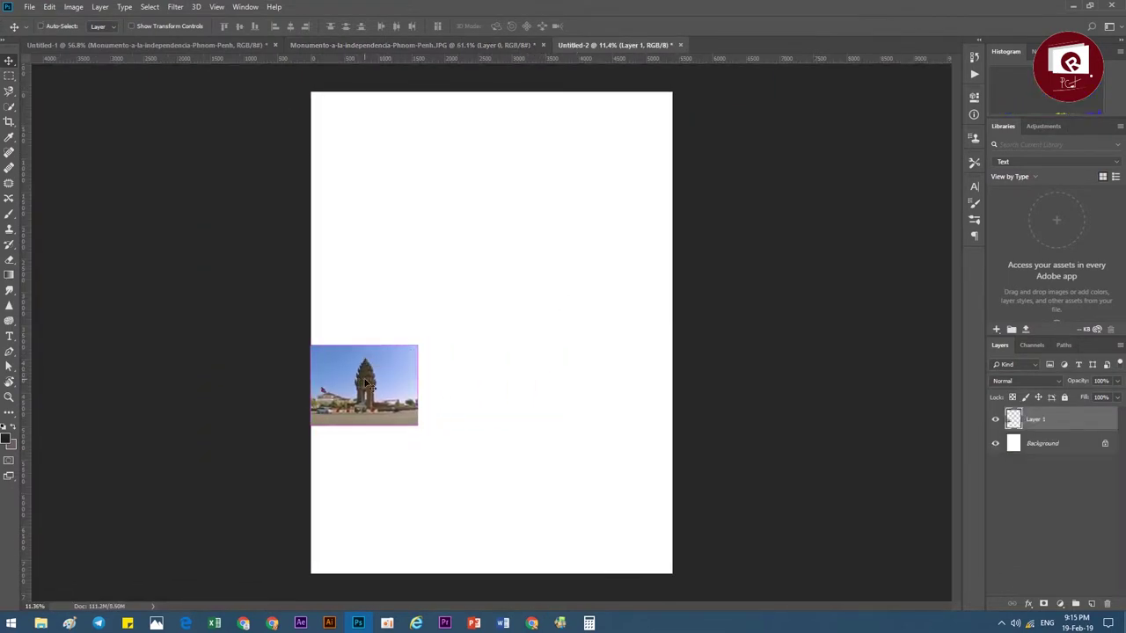
{"action": "key", "text": "ctrl+t"}
{"action": "left_click_drag", "start_coordinate": [411, 421], "coordinate": [697, 578]}
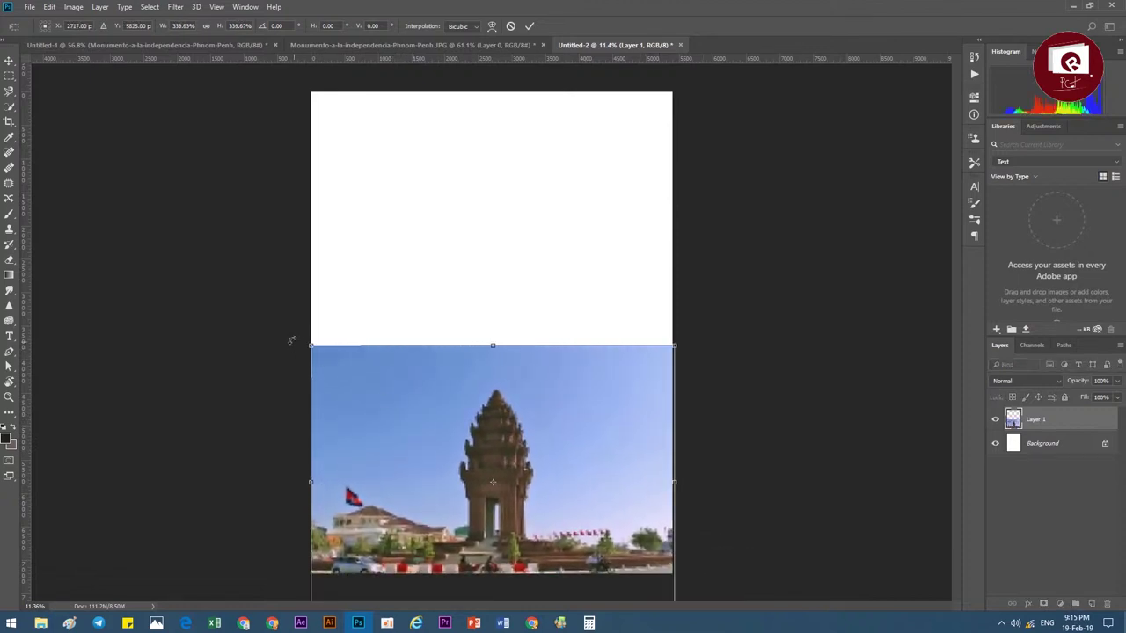
{"action": "left_click_drag", "start_coordinate": [311, 345], "coordinate": [196, 256]}
{"action": "mouse_move", "coordinate": [527, 376]}
{"action": "left_mouse_down"}
{"action": "mouse_move", "coordinate": [600, 345]}
{"action": "mouse_move", "coordinate": [618, 351]}
{"action": "left_mouse_up"}
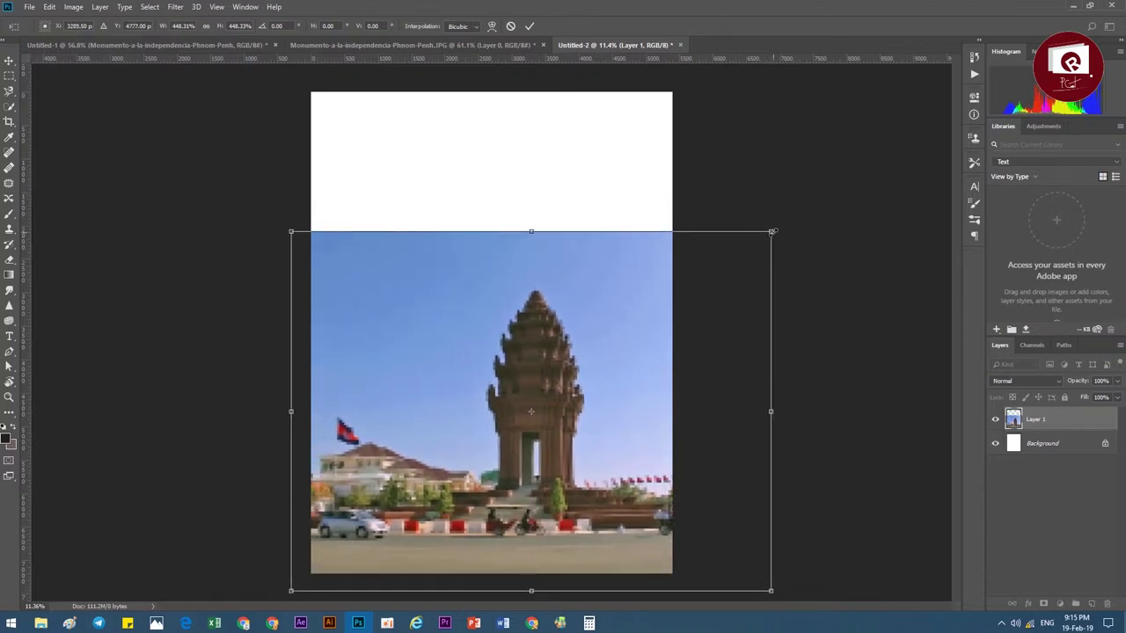
{"action": "left_click_drag", "start_coordinate": [771, 232], "coordinate": [851, 250]}
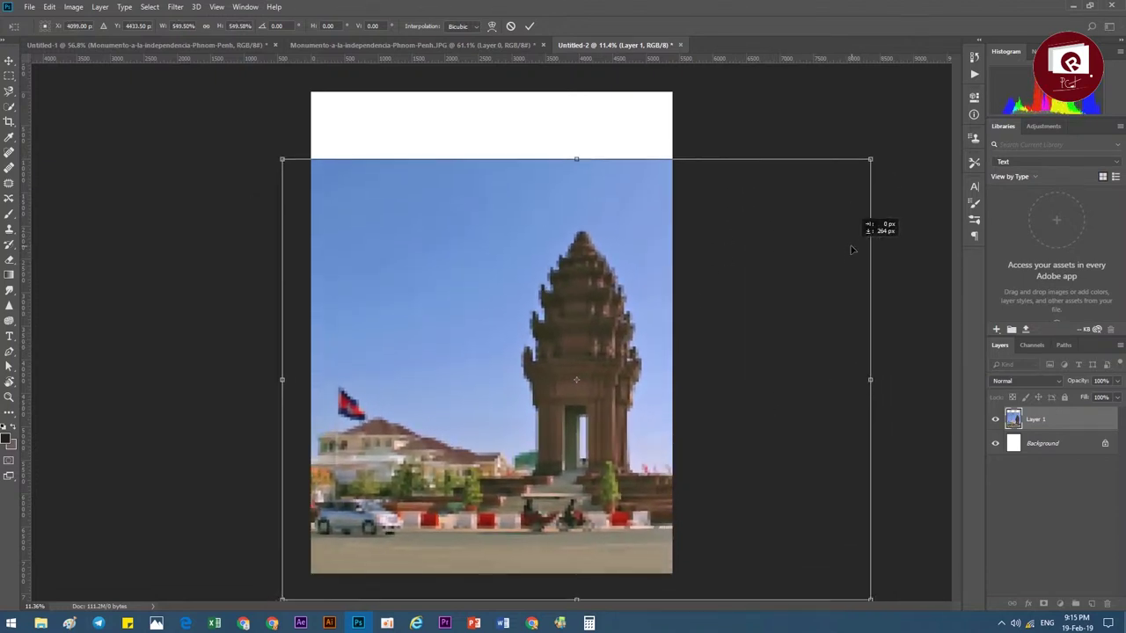
{"action": "left_click", "coordinate": [528, 25]}
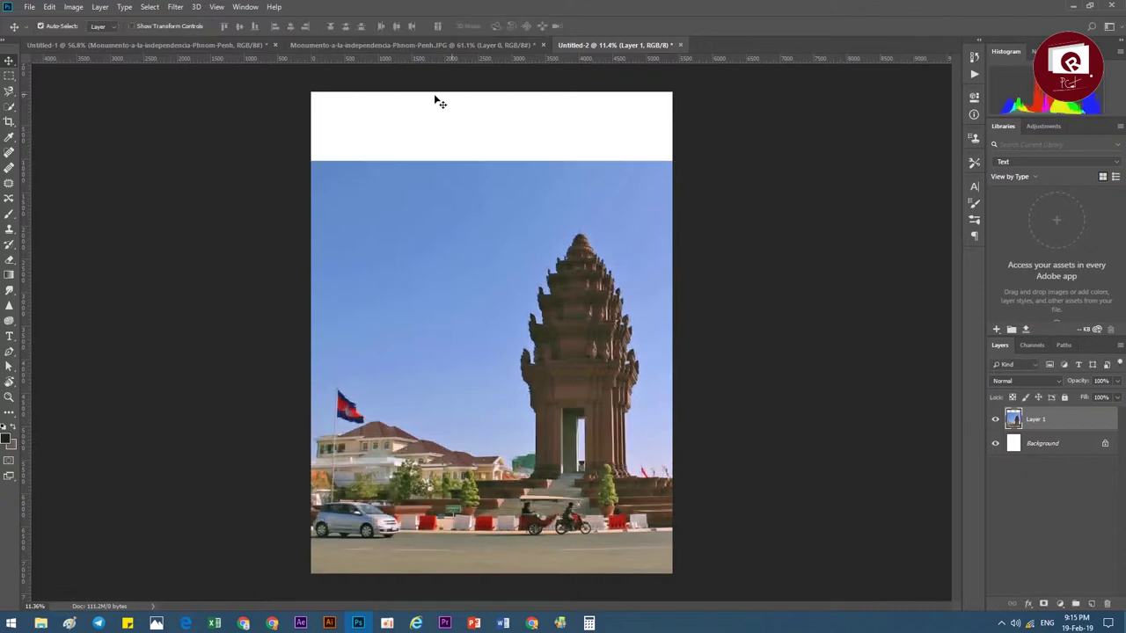
Step: Open the architecture city skyline photo from the source folder in Photos
{"action": "scroll", "coordinate": [496, 246], "scroll_direction": "down", "scroll_amount": 1}
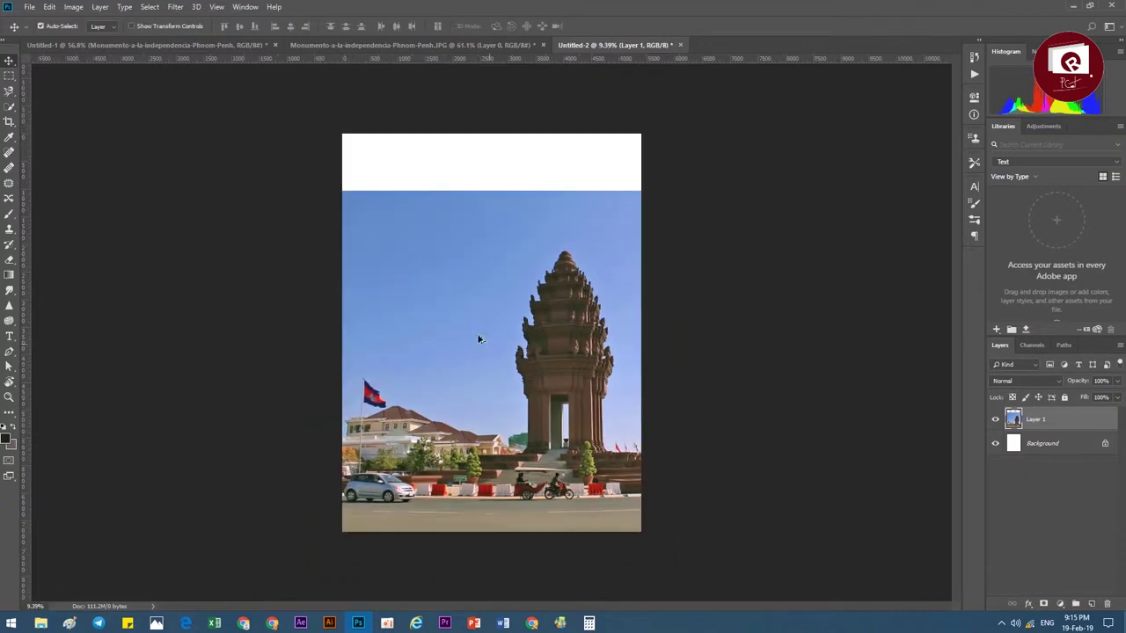
{"action": "mouse_move", "coordinate": [40, 623]}
{"action": "left_click", "coordinate": [97, 579]}
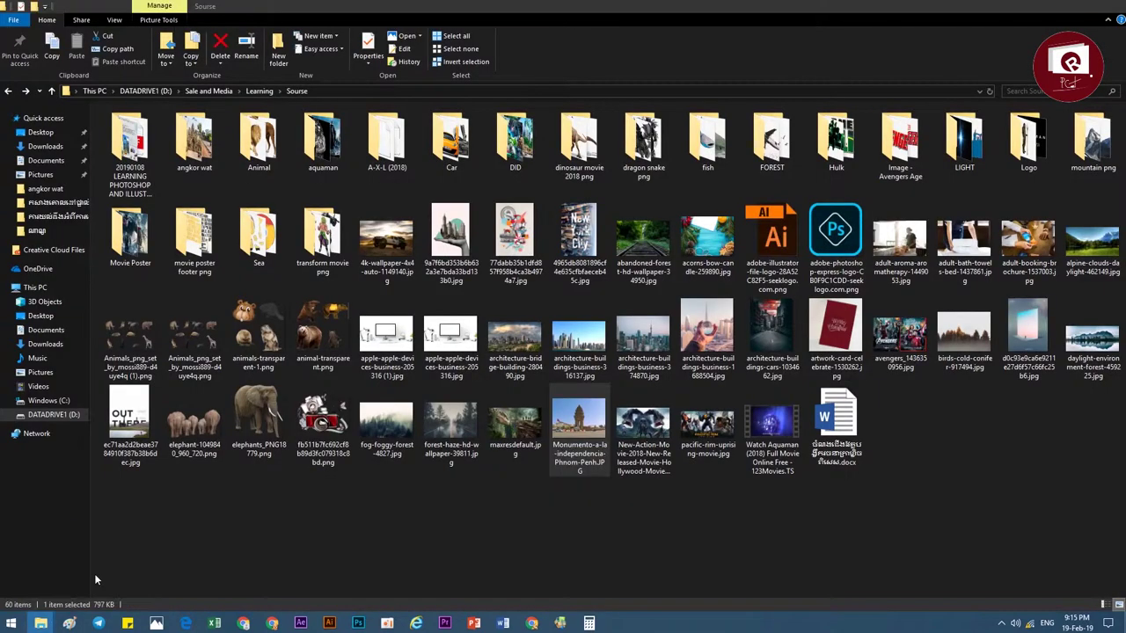
{"action": "left_click", "coordinate": [526, 330]}
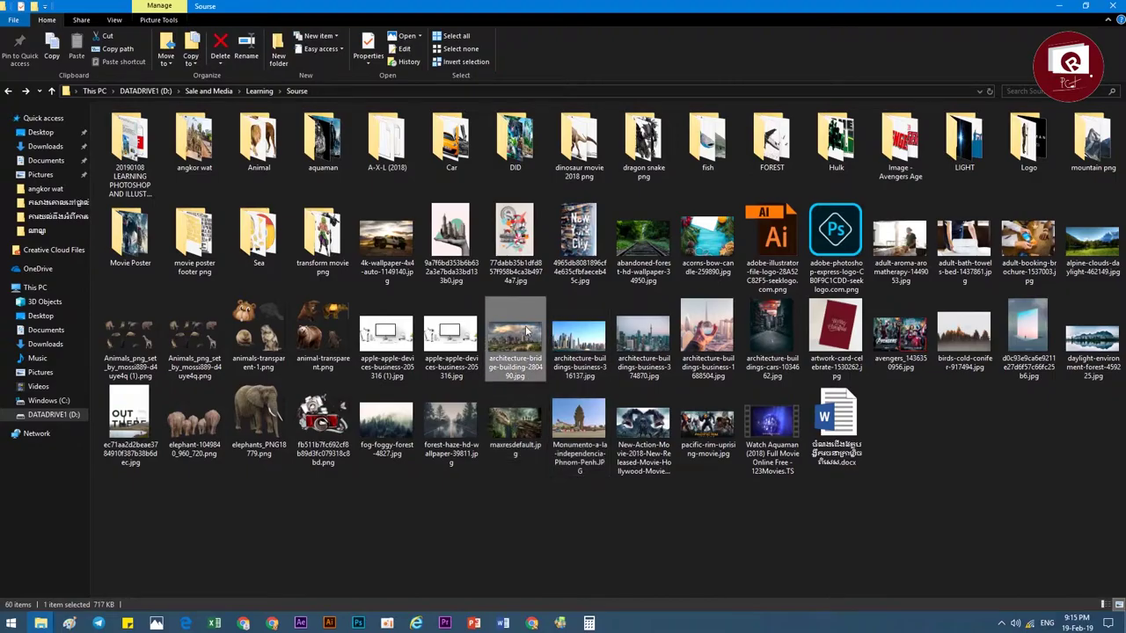
{"action": "double_click", "coordinate": [526, 329]}
Step: Browse two more skyline photos, then place architecture-bridge-building-280490 at the poster's top
{"action": "key", "text": "Right"}
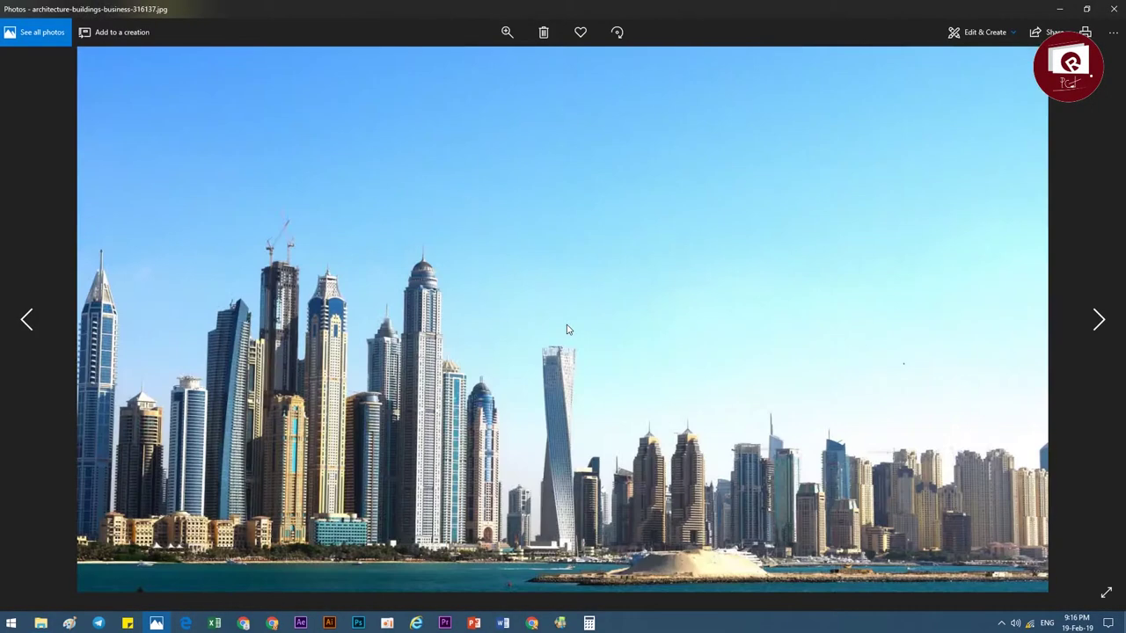
{"action": "key", "text": "Right"}
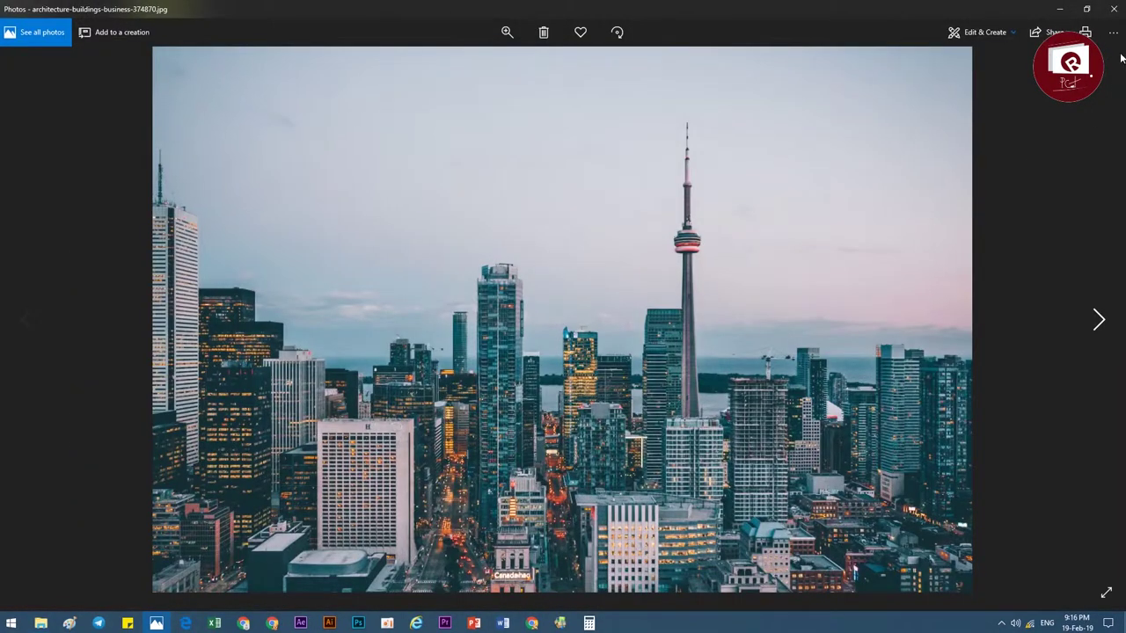
{"action": "left_click", "coordinate": [1112, 9]}
{"action": "mouse_move", "coordinate": [517, 359]}
{"action": "left_mouse_down"}
{"action": "mouse_move", "coordinate": [357, 609]}
{"action": "mouse_move", "coordinate": [442, 358]}
{"action": "left_mouse_up"}
{"action": "mouse_move", "coordinate": [536, 342]}
{"action": "left_mouse_down"}
{"action": "mouse_move", "coordinate": [483, 197]}
{"action": "mouse_move", "coordinate": [448, 174]}
{"action": "mouse_move", "coordinate": [879, 489]}
{"action": "mouse_move", "coordinate": [850, 497]}
{"action": "mouse_move", "coordinate": [876, 503]}
{"action": "left_mouse_up"}
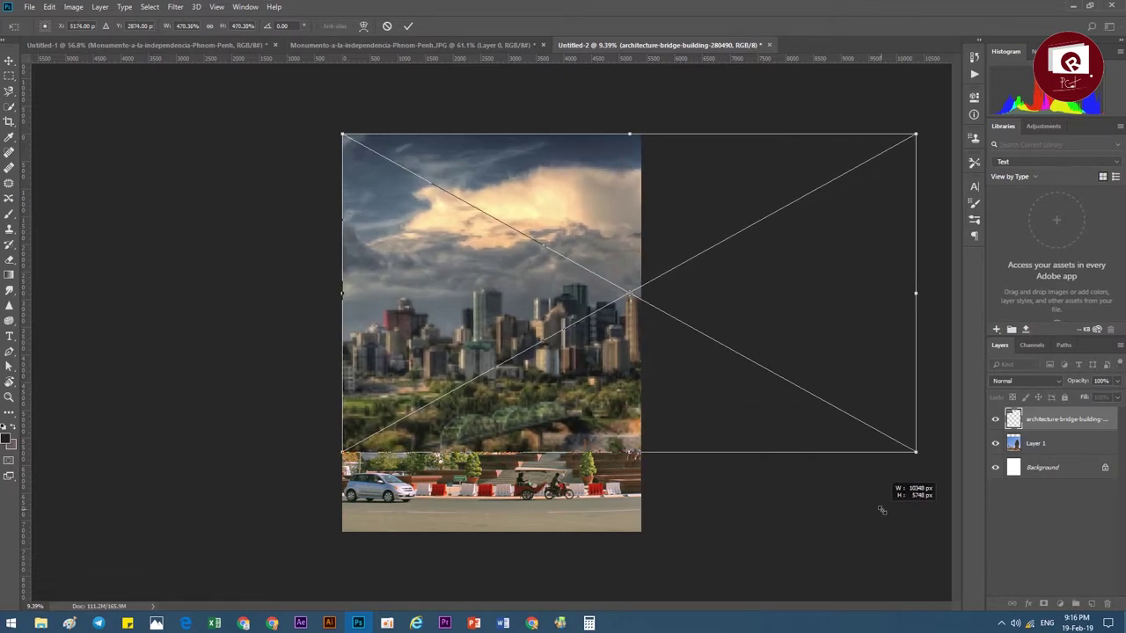
Step: Commit the enlarged city photo, nudge it up-left, and rename the layers City BF and De
{"action": "left_click", "coordinate": [408, 25]}
{"action": "left_click_drag", "start_coordinate": [637, 355], "coordinate": [627, 345]}
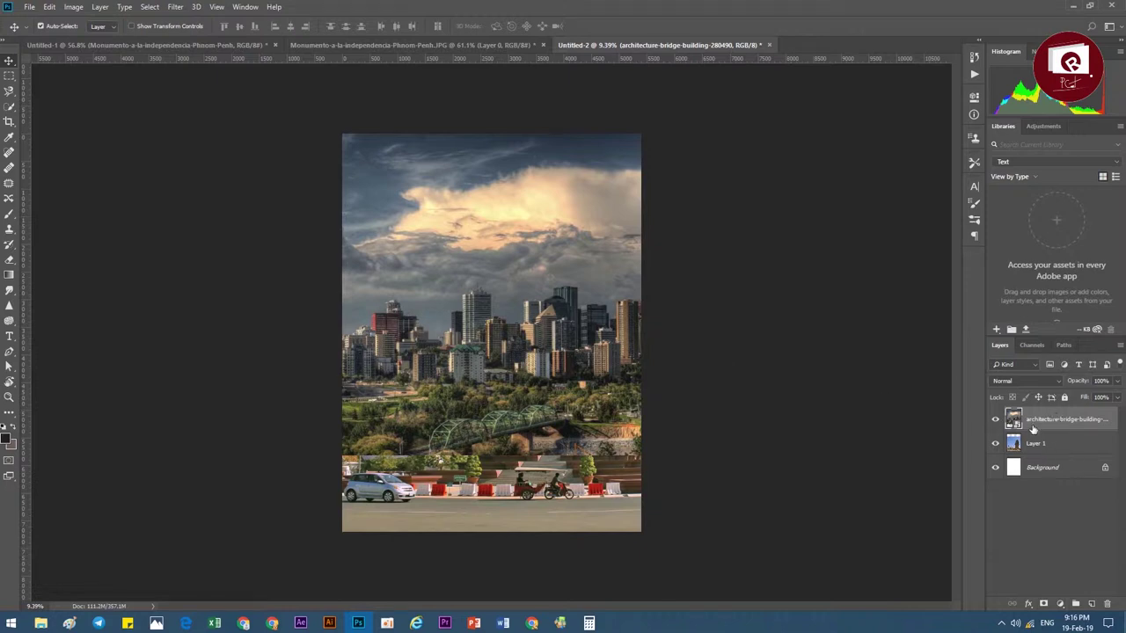
{"action": "double_click", "coordinate": [1036, 421]}
{"action": "type", "text": "City BF"}
{"action": "key", "text": "Return"}
{"action": "double_click", "coordinate": [1038, 444]}
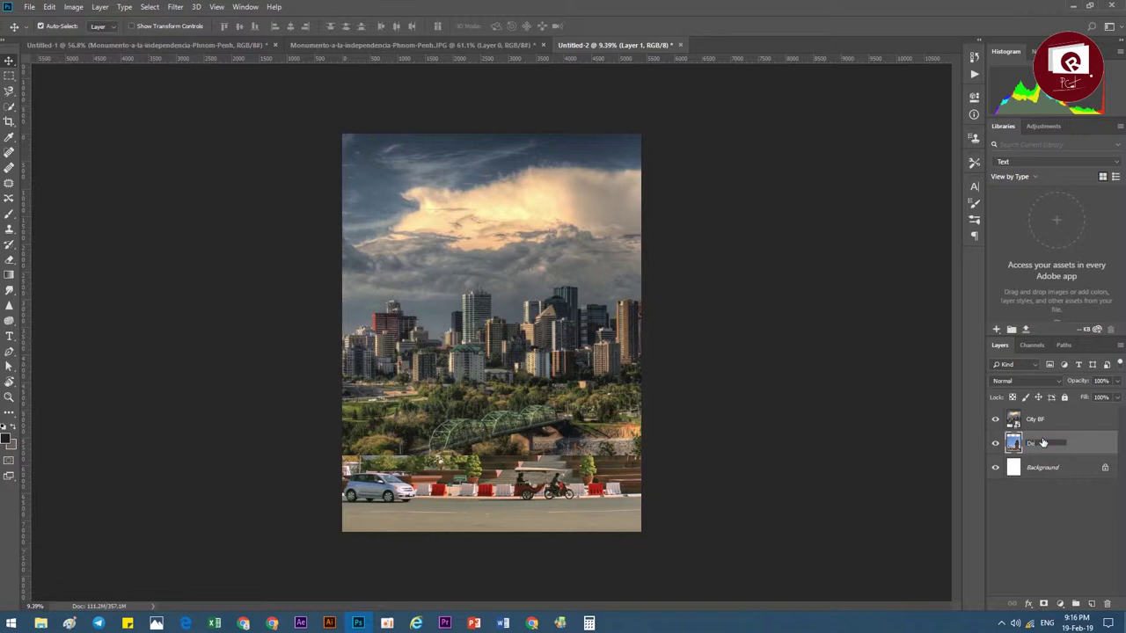
{"action": "key", "text": "Return"}
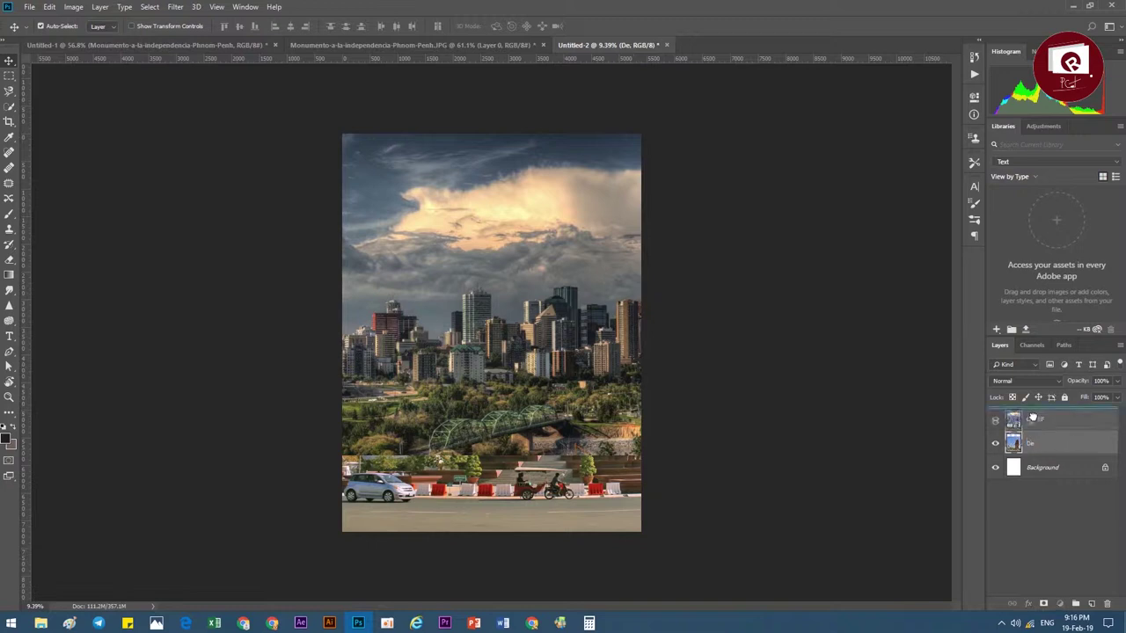
Step: Put the De layer above City BF, shift the monument slightly right, and bring up the masking slide
{"action": "left_click_drag", "start_coordinate": [1043, 442], "coordinate": [1039, 415]}
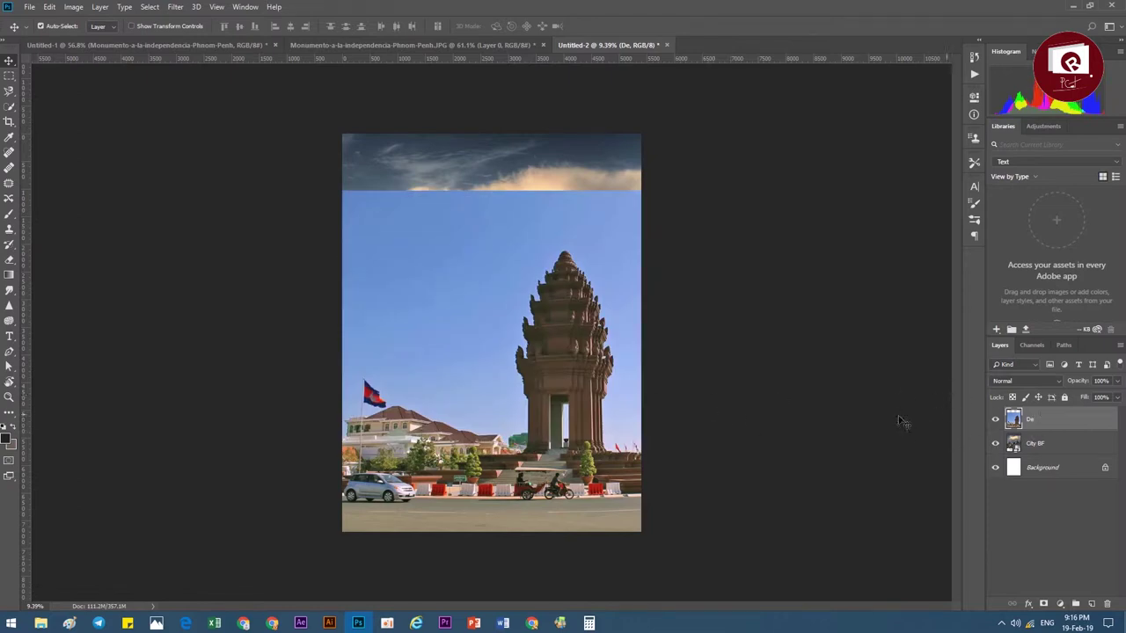
{"action": "left_click_drag", "start_coordinate": [566, 397], "coordinate": [581, 400]}
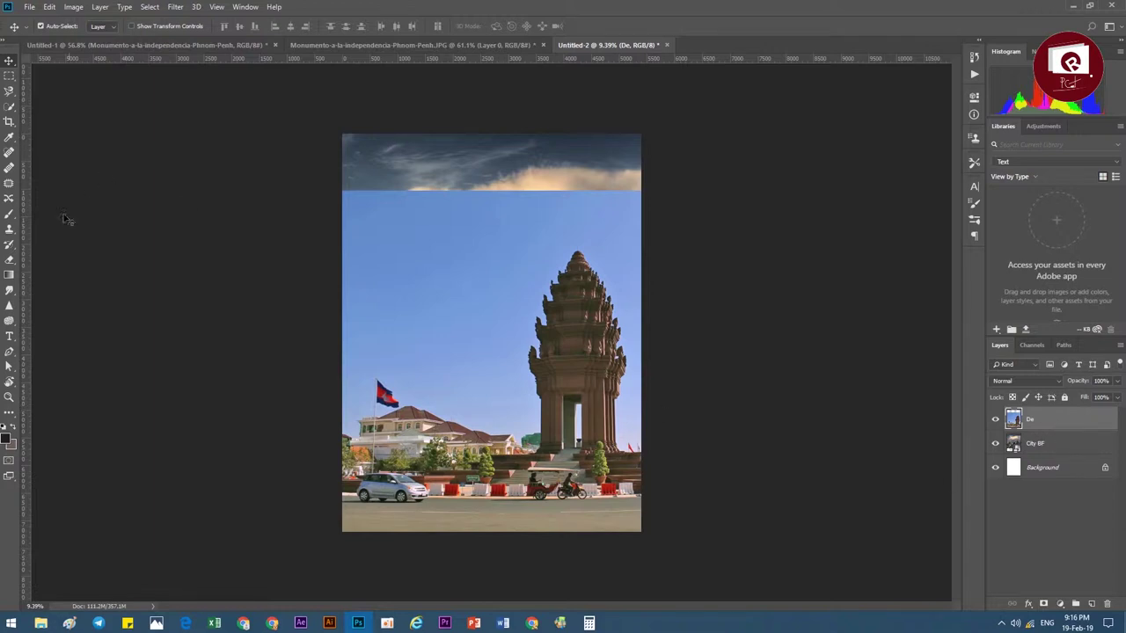
{"action": "left_click", "coordinate": [9, 260]}
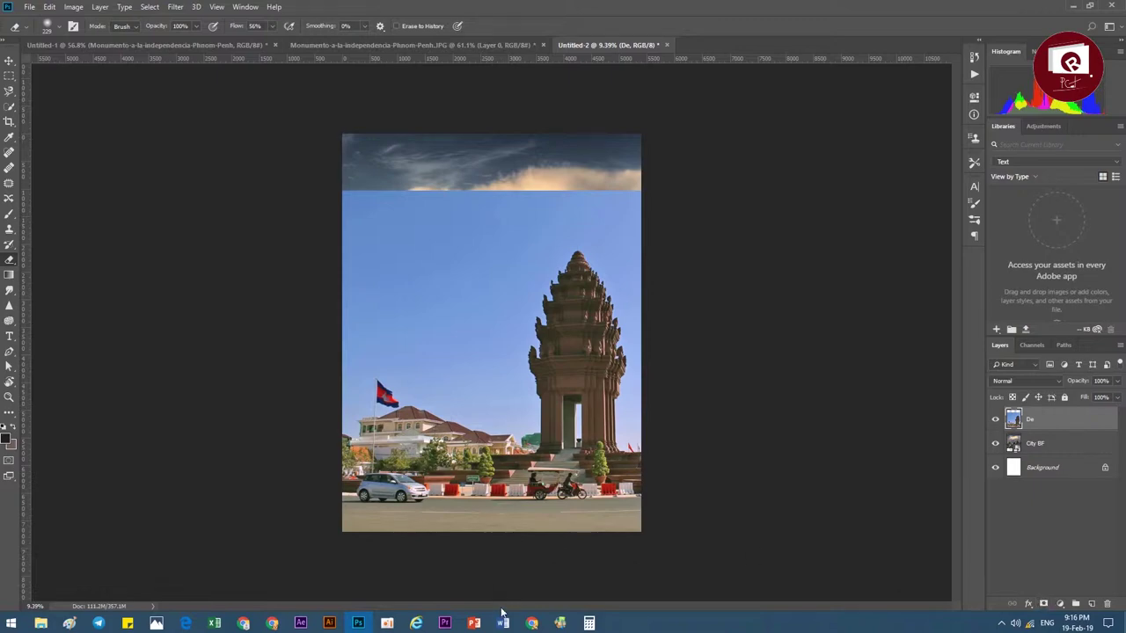
{"action": "left_click", "coordinate": [474, 623]}
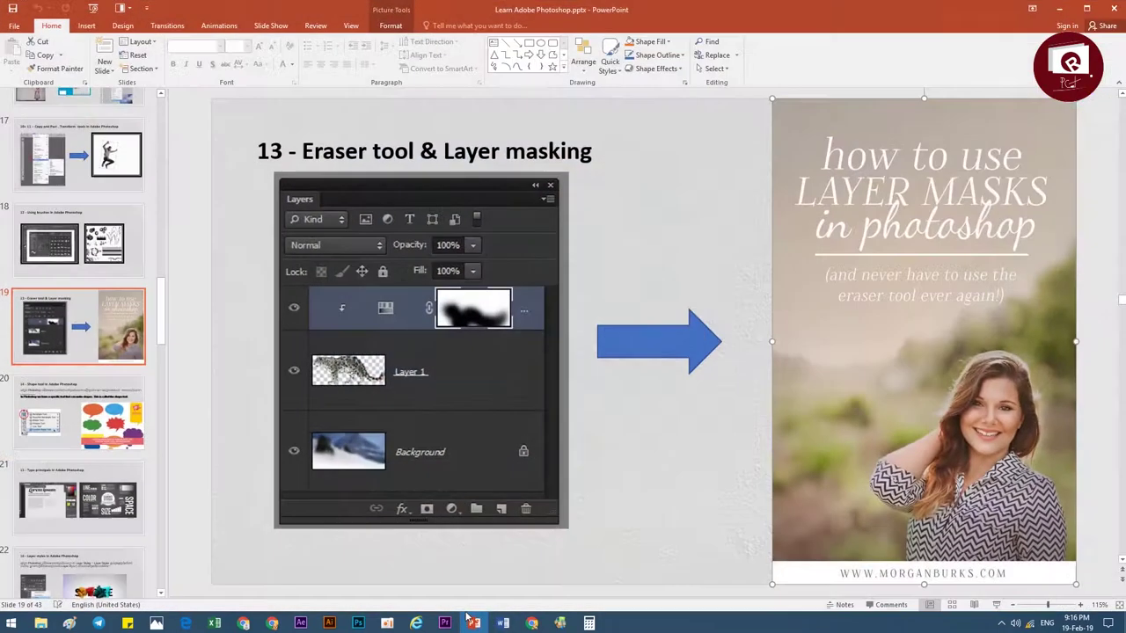
Step: Review the Eraser tool & Layer masking slide, then minimize PowerPoint back to Photoshop
{"action": "left_click", "coordinate": [457, 151]}
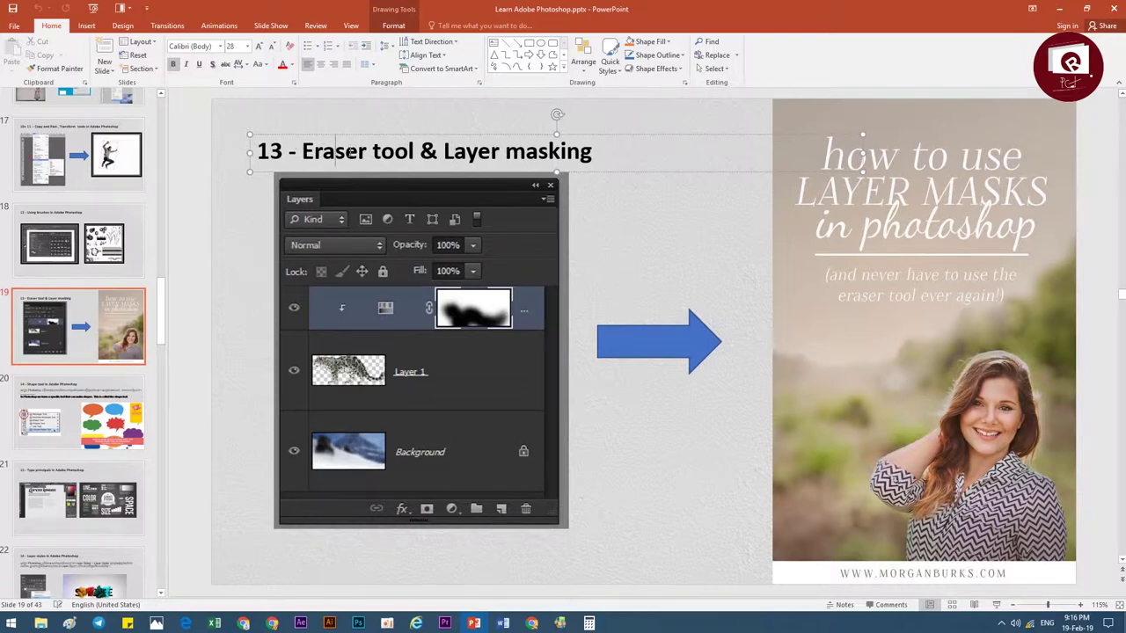
{"action": "left_click", "coordinate": [1059, 8]}
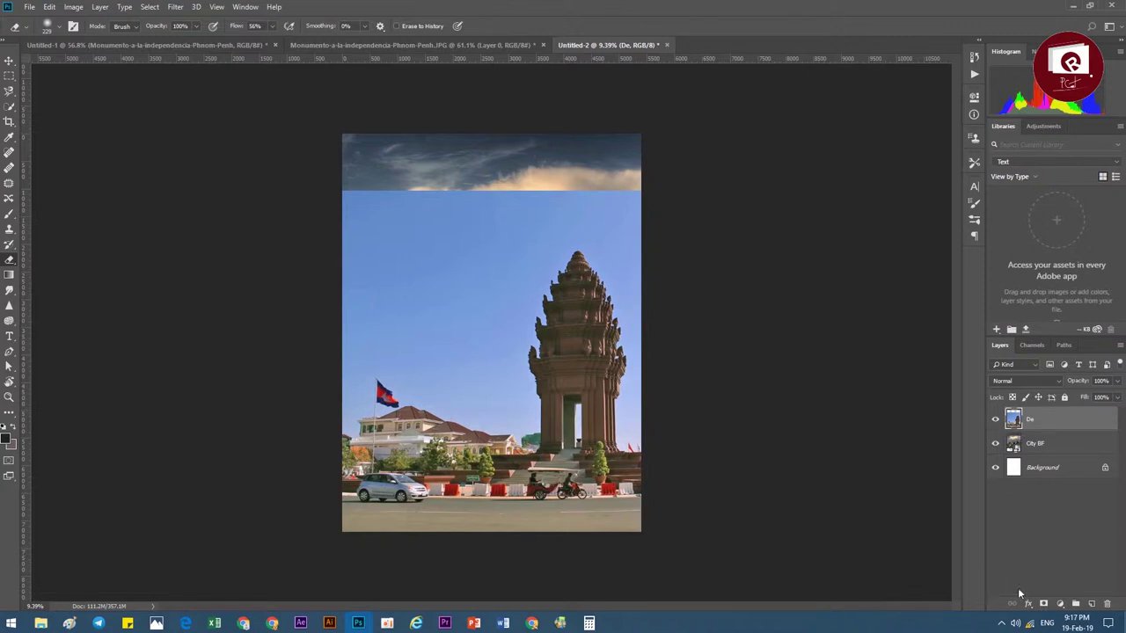
Step: Add a layer mask to De, choose the soft Brush, and reset colours to black and white
{"action": "left_click", "coordinate": [1044, 605]}
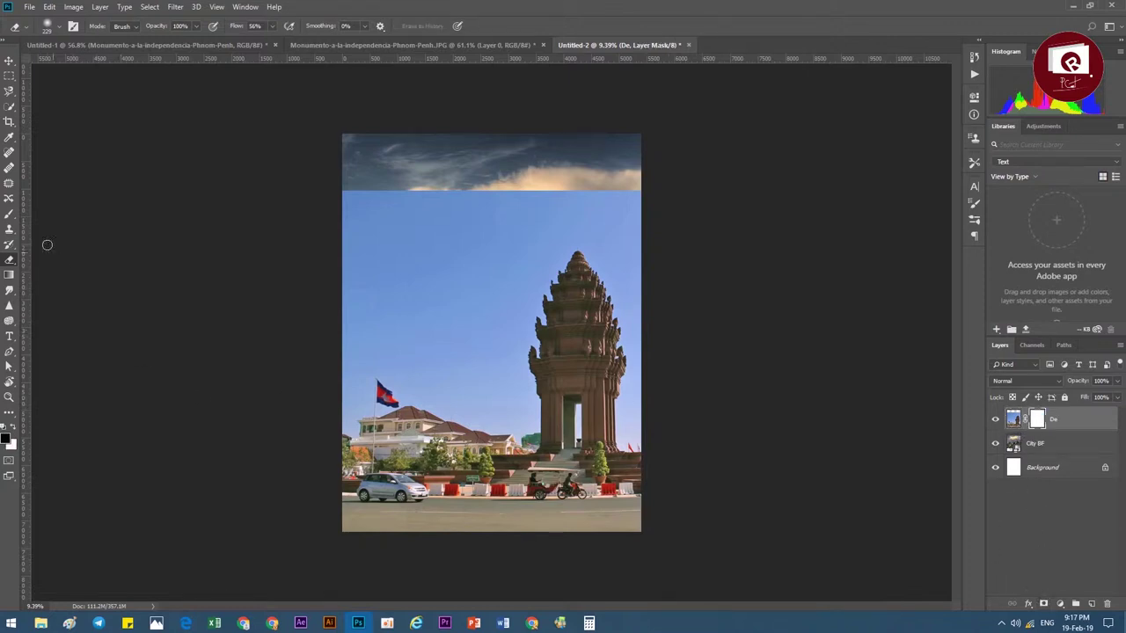
{"action": "left_click", "coordinate": [10, 217]}
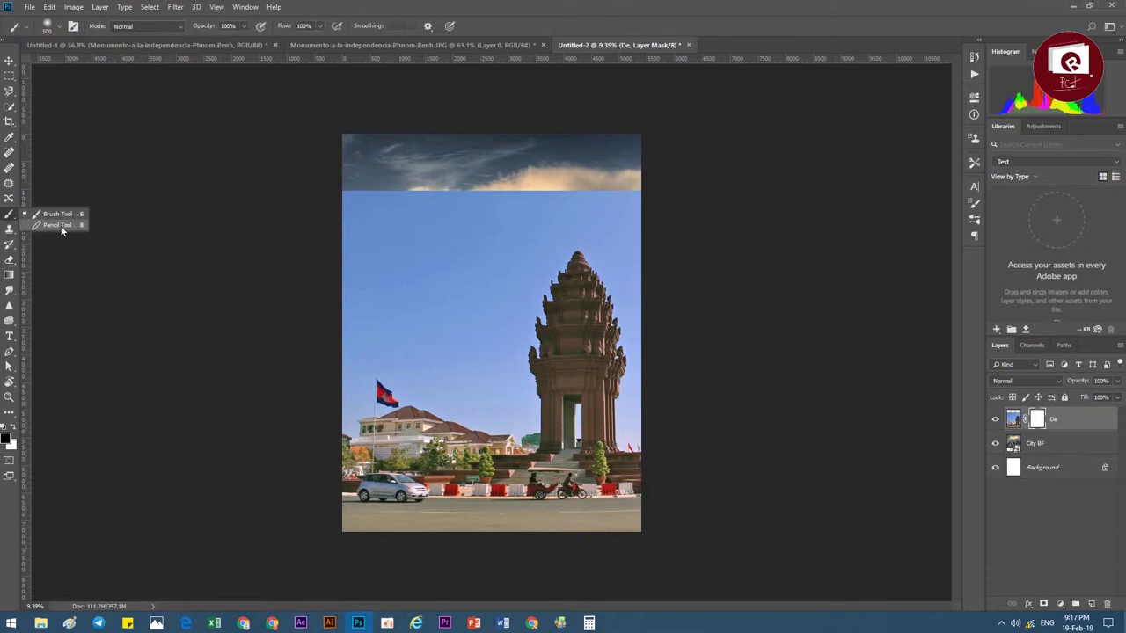
{"action": "left_click", "coordinate": [61, 214]}
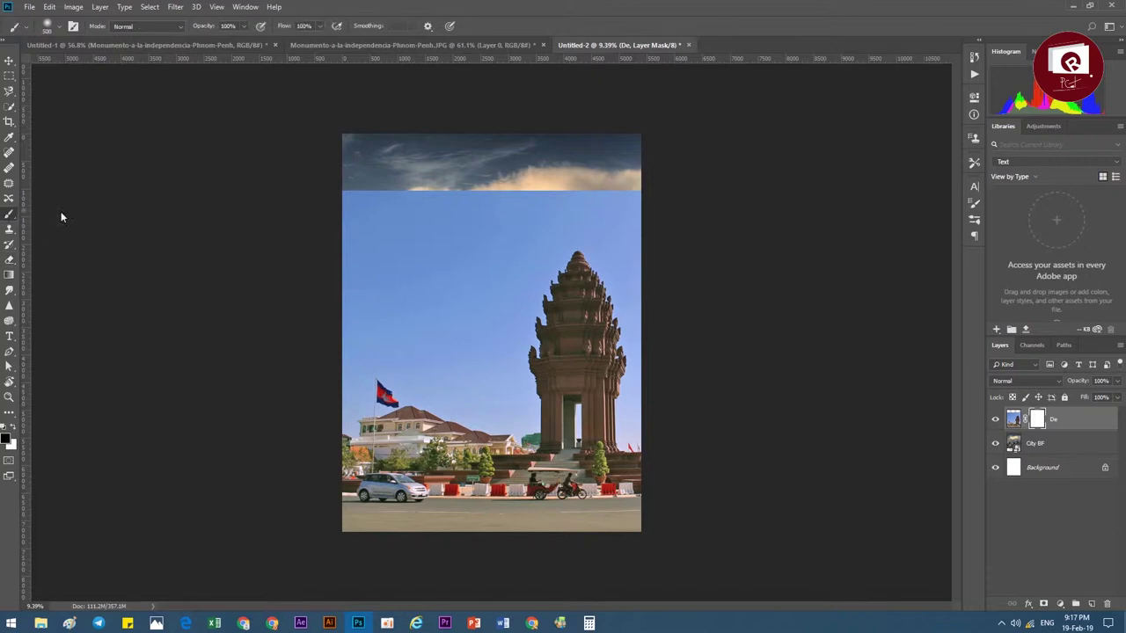
{"action": "left_click", "coordinate": [4, 437]}
Step: Paint black on the De mask with a 1000 px, 0% hardness brush to reveal clouds
{"action": "left_click", "coordinate": [49, 26]}
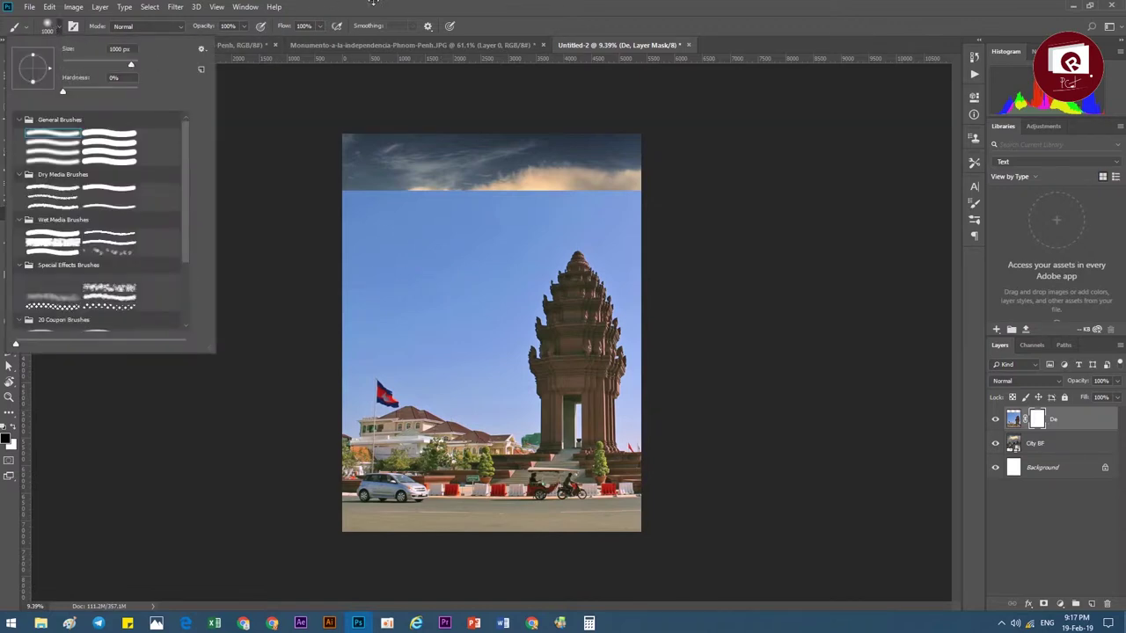
{"action": "left_click", "coordinate": [458, 236]}
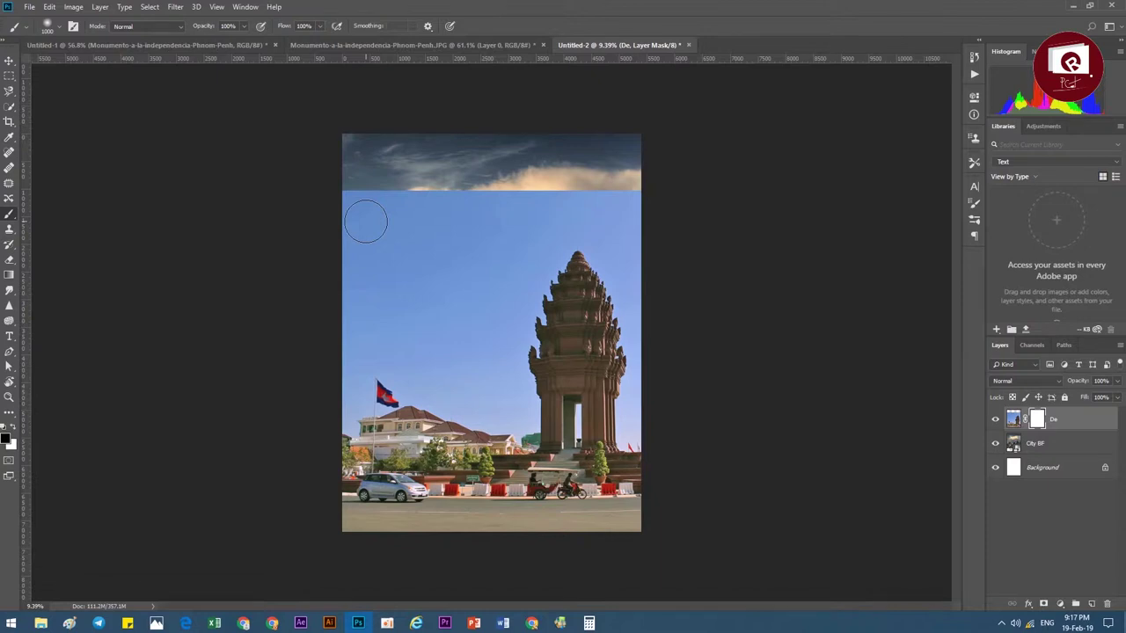
{"action": "left_click_drag", "start_coordinate": [413, 184], "coordinate": [370, 191]}
{"action": "mouse_move", "coordinate": [438, 172]}
{"action": "left_mouse_down"}
{"action": "mouse_move", "coordinate": [305, 254]}
{"action": "mouse_move", "coordinate": [654, 160]}
{"action": "left_mouse_up"}
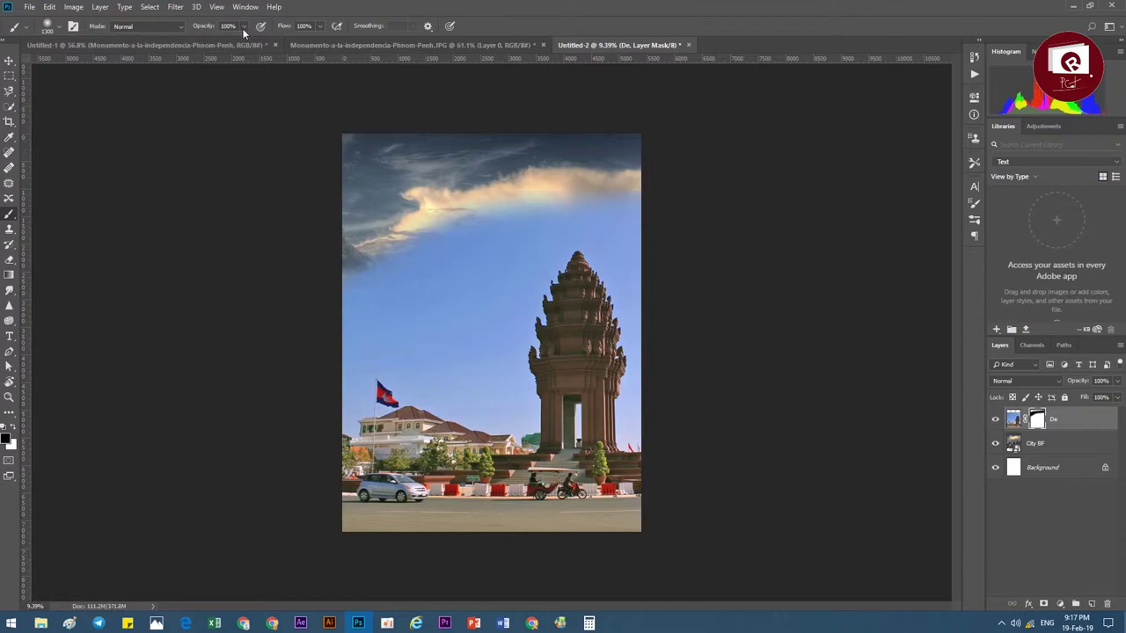
Step: Lower the mask brush opacity from 86% to 6%
{"action": "type", "text": "86"}
{"action": "key", "text": "Return"}
{"action": "key", "text": "0"}
{"action": "key", "text": "6"}
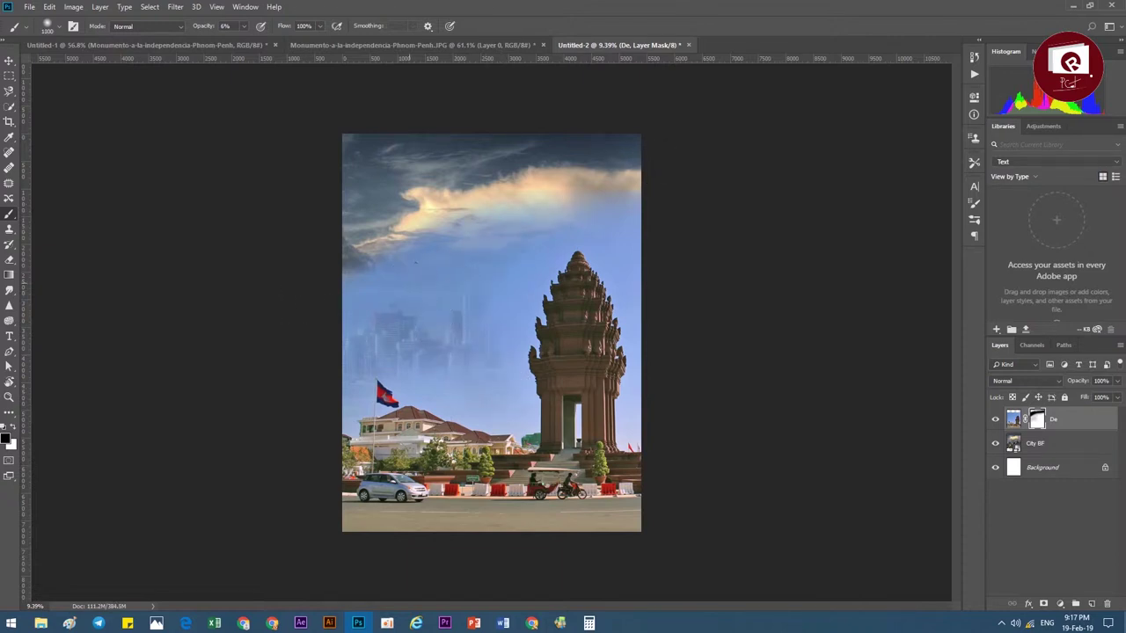
Step: Paint at 6% opacity to faintly reveal the misty skyline left of the monument
{"action": "left_click_drag", "start_coordinate": [435, 300], "coordinate": [526, 403]}
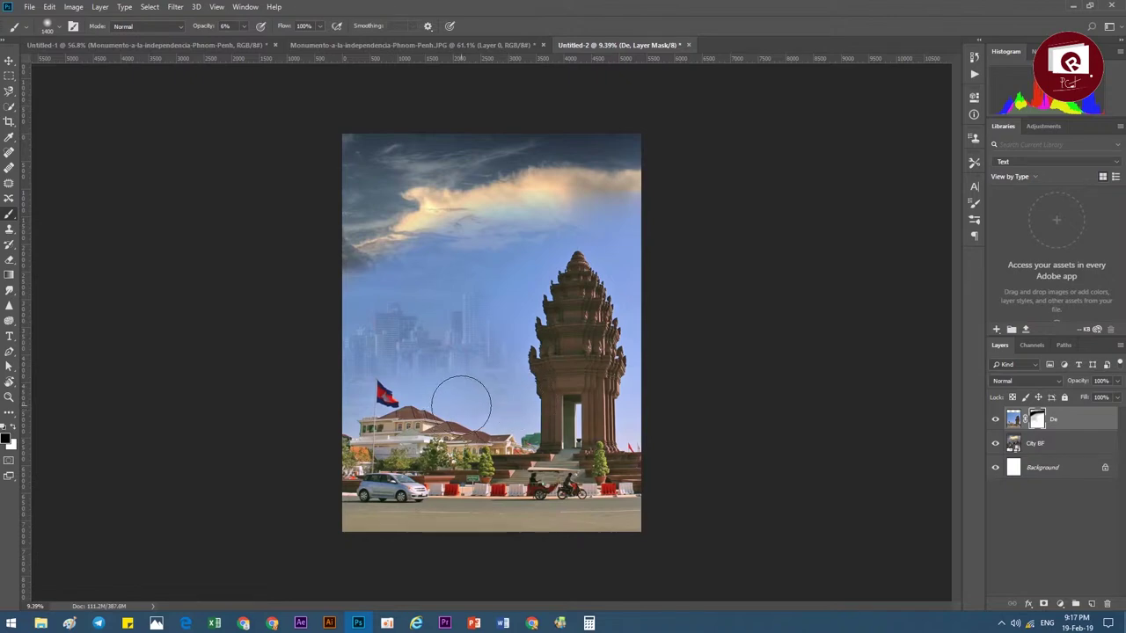
{"action": "scroll", "coordinate": [461, 404], "scroll_direction": "up", "scroll_amount": 3}
{"action": "scroll", "coordinate": [460, 401], "scroll_direction": "up", "scroll_amount": 1}
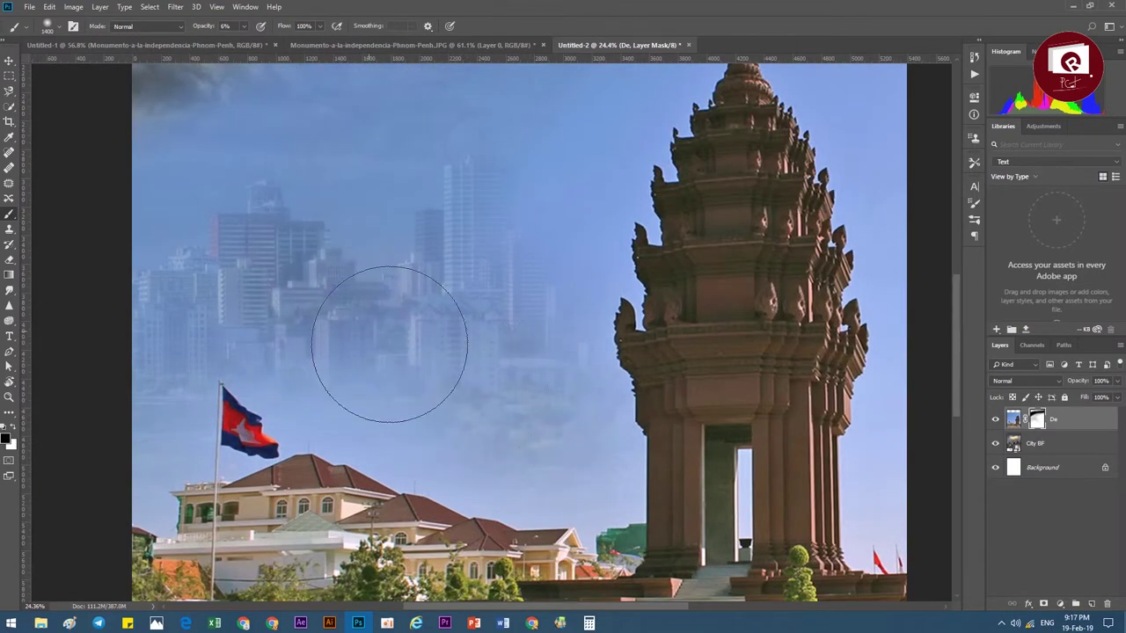
{"action": "mouse_move", "coordinate": [389, 343]}
{"action": "left_mouse_down"}
{"action": "mouse_move", "coordinate": [515, 423]}
{"action": "mouse_move", "coordinate": [264, 302]}
{"action": "mouse_move", "coordinate": [377, 352]}
{"action": "mouse_move", "coordinate": [321, 362]}
{"action": "mouse_move", "coordinate": [402, 376]}
{"action": "left_mouse_up"}
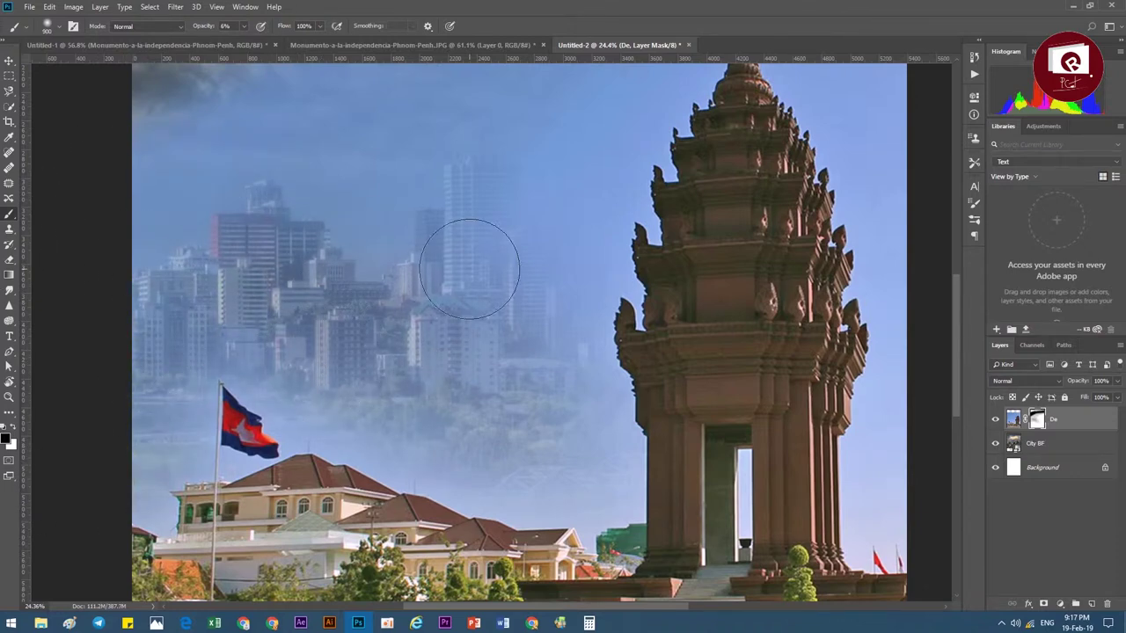
Step: Adjust the view and shrink the mask brush to 700
{"action": "scroll", "coordinate": [470, 268], "scroll_direction": "down", "scroll_amount": 3}
{"action": "scroll", "coordinate": [589, 114], "scroll_direction": "up", "scroll_amount": 2}
{"action": "scroll", "coordinate": [552, 332], "scroll_direction": "down", "scroll_amount": 2}
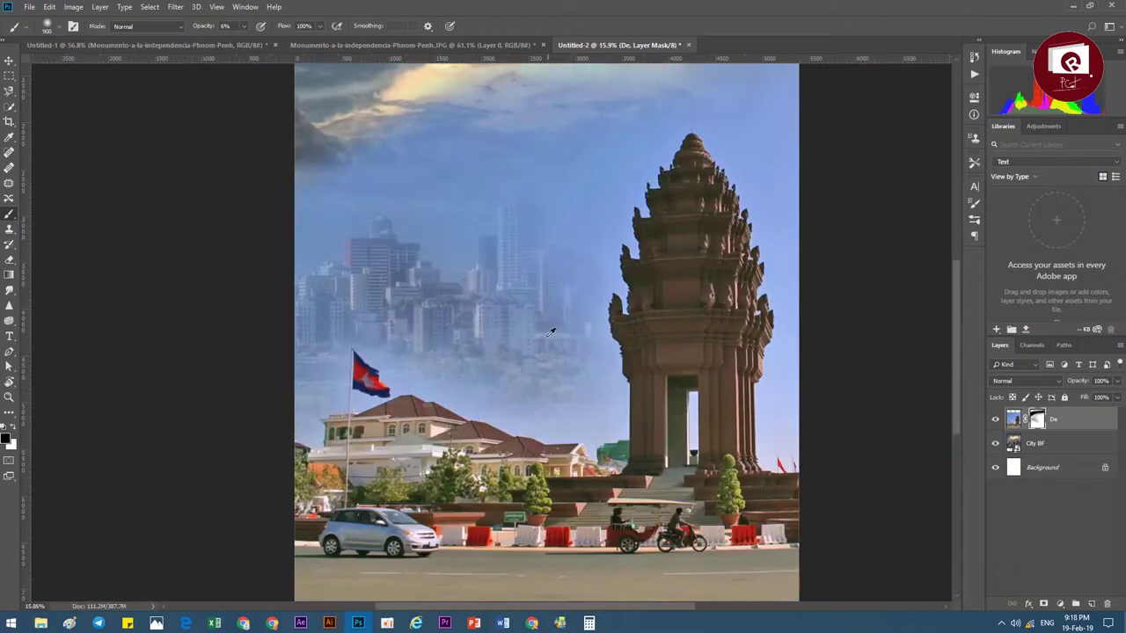
{"action": "scroll", "coordinate": [551, 332], "scroll_direction": "down", "scroll_amount": 1}
{"action": "scroll", "coordinate": [300, 216], "scroll_direction": "down", "scroll_amount": 1}
{"action": "scroll", "coordinate": [481, 434], "scroll_direction": "up", "scroll_amount": 2}
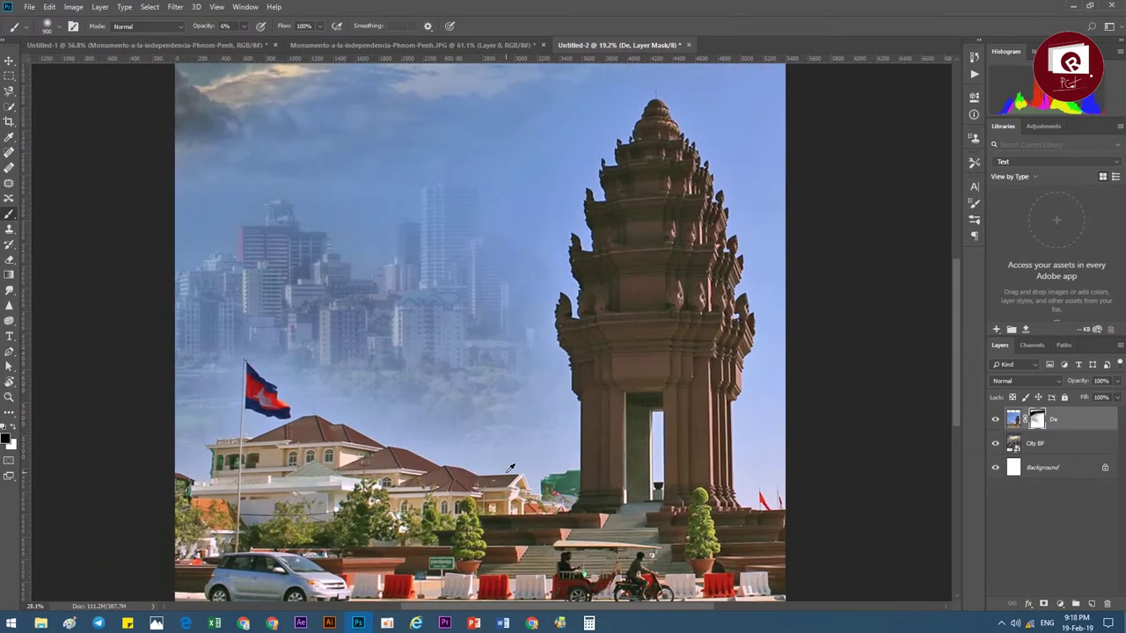
{"action": "scroll", "coordinate": [481, 434], "scroll_direction": "up", "scroll_amount": 2}
{"action": "key", "text": "bracketleft"}
{"action": "key", "text": "bracketleft"}
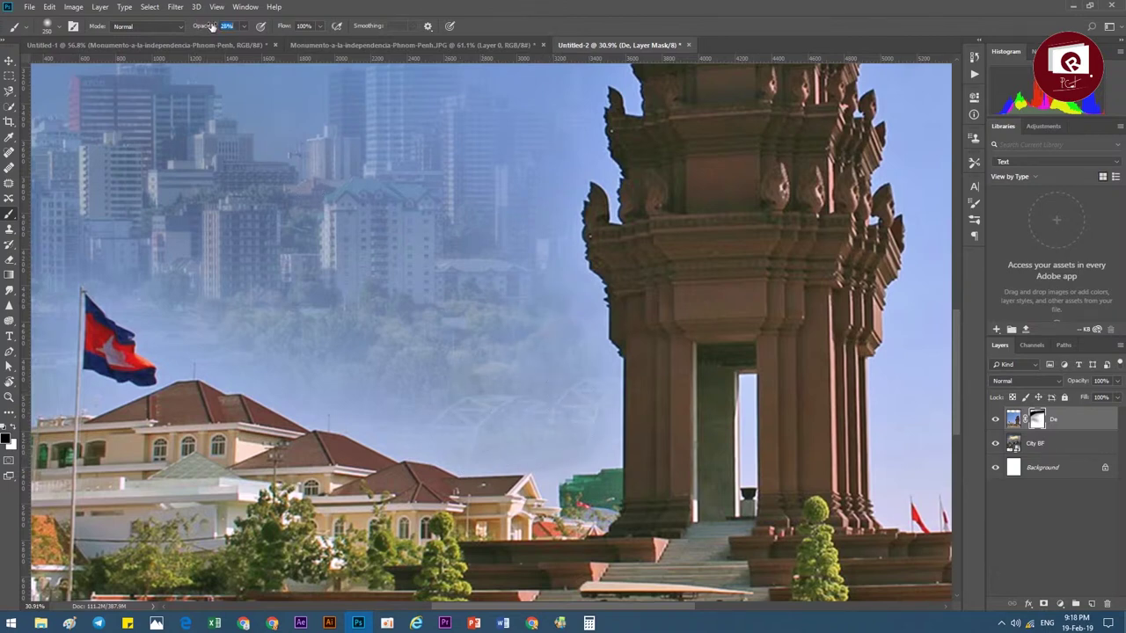
Step: With a larger brush, reveal the trees and green bridge beside the monument through the fog
{"action": "left_click_drag", "start_coordinate": [537, 253], "coordinate": [475, 306]}
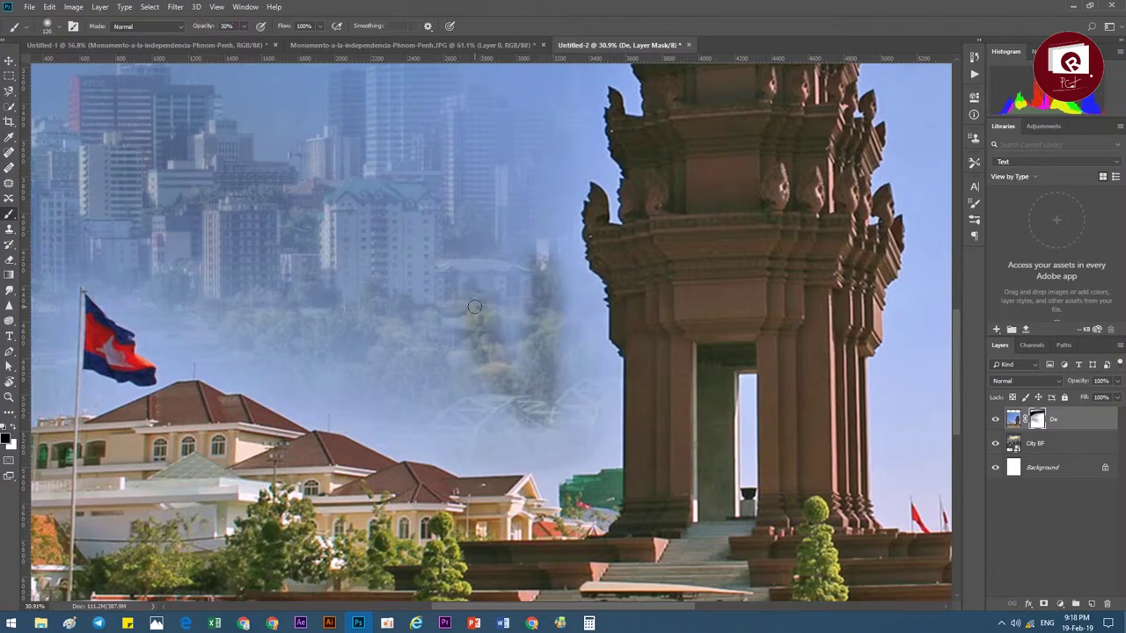
{"action": "key", "text": "bracketright"}
{"action": "key", "text": "bracketright"}
{"action": "key", "text": "bracketright"}
{"action": "scroll", "coordinate": [502, 405], "scroll_direction": "up", "scroll_amount": 1}
{"action": "scroll", "coordinate": [484, 373], "scroll_direction": "up", "scroll_amount": 1}
{"action": "mouse_move", "coordinate": [465, 358]}
{"action": "left_mouse_down"}
{"action": "mouse_move", "coordinate": [290, 250]}
{"action": "mouse_move", "coordinate": [528, 384]}
{"action": "left_mouse_up"}
{"action": "mouse_move", "coordinate": [490, 314]}
{"action": "left_mouse_down"}
{"action": "mouse_move", "coordinate": [515, 314]}
{"action": "mouse_move", "coordinate": [478, 38]}
{"action": "left_mouse_up"}
Step: Reveal the river and trees around the flag, softening the fog there
{"action": "scroll", "coordinate": [560, 393], "scroll_direction": "down", "scroll_amount": 2}
{"action": "scroll", "coordinate": [559, 393], "scroll_direction": "down", "scroll_amount": 1}
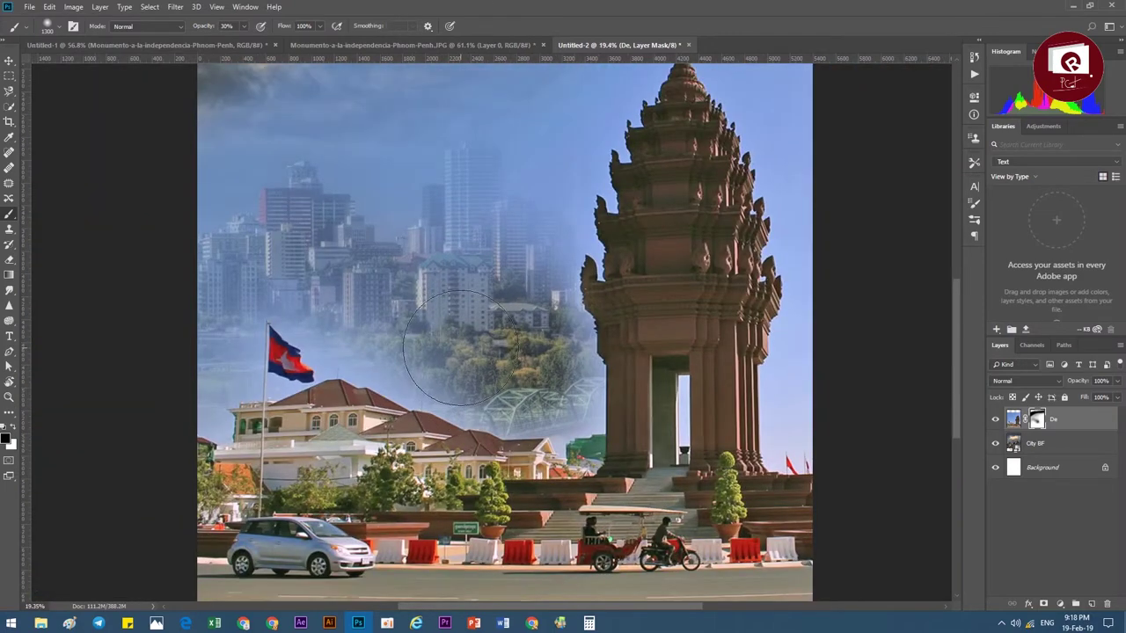
{"action": "scroll", "coordinate": [433, 375], "scroll_direction": "up", "scroll_amount": 1}
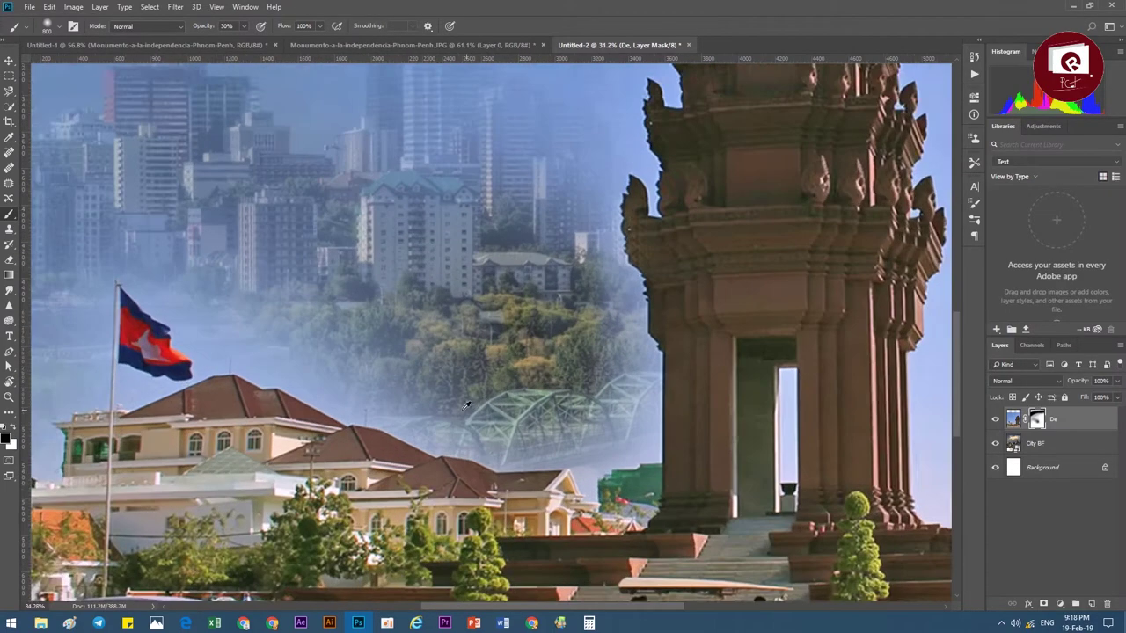
{"action": "scroll", "coordinate": [433, 375], "scroll_direction": "up", "scroll_amount": 1}
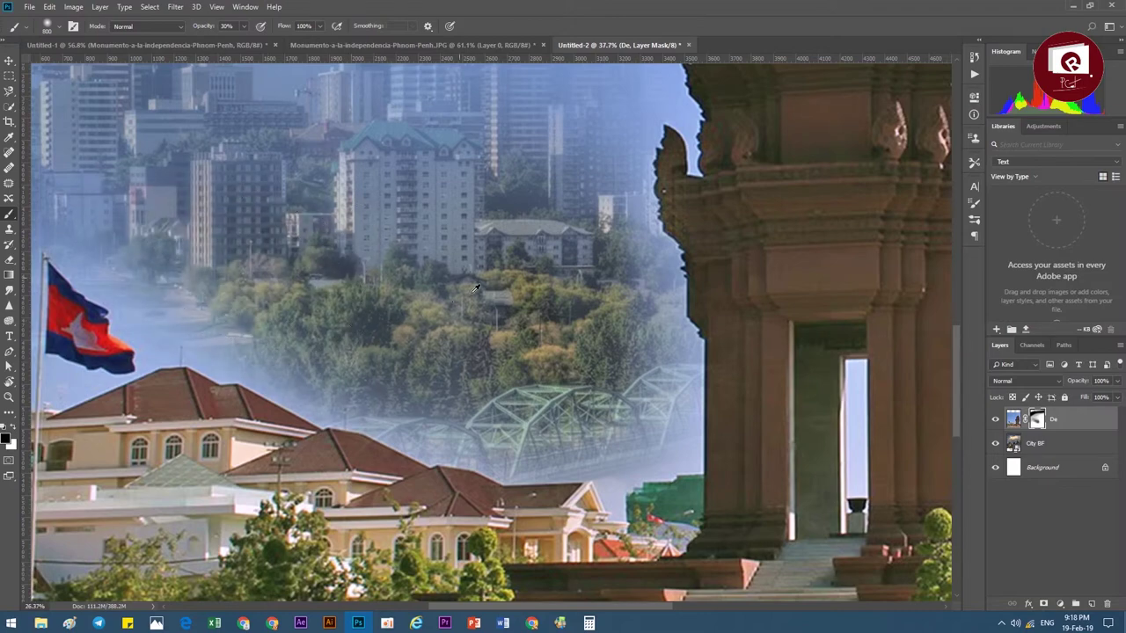
{"action": "scroll", "coordinate": [528, 312], "scroll_direction": "down", "scroll_amount": 2}
{"action": "scroll", "coordinate": [343, 303], "scroll_direction": "up", "scroll_amount": 2}
{"action": "mouse_move", "coordinate": [330, 304]}
{"action": "left_mouse_down"}
{"action": "mouse_move", "coordinate": [135, 398]}
{"action": "mouse_move", "coordinate": [260, 328]}
{"action": "left_mouse_up"}
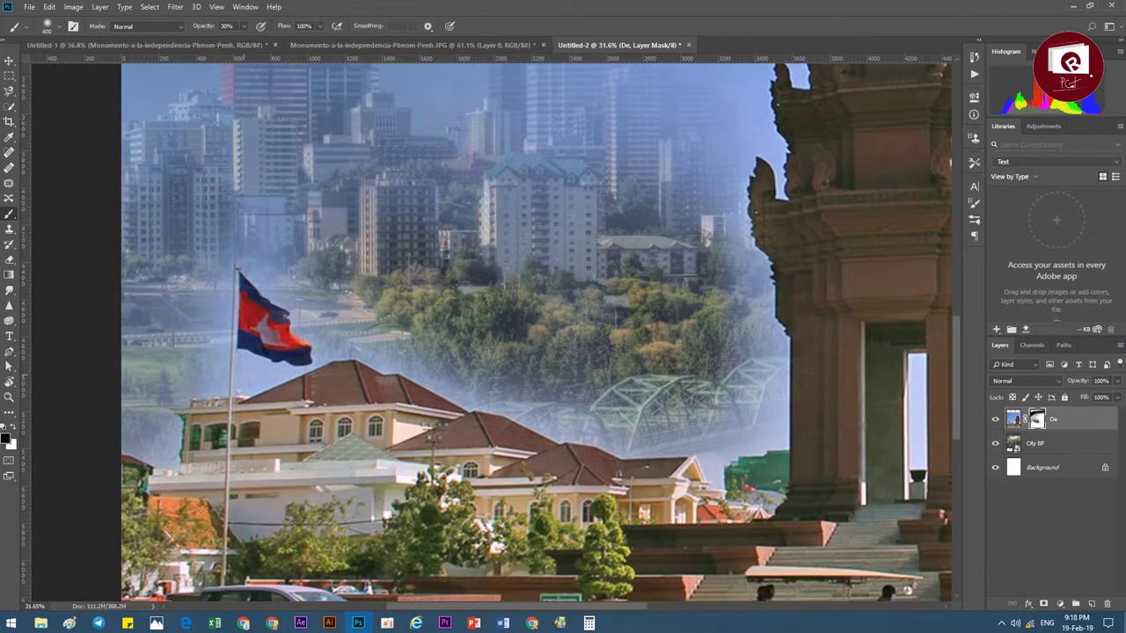
{"action": "left_click_drag", "start_coordinate": [247, 365], "coordinate": [202, 238]}
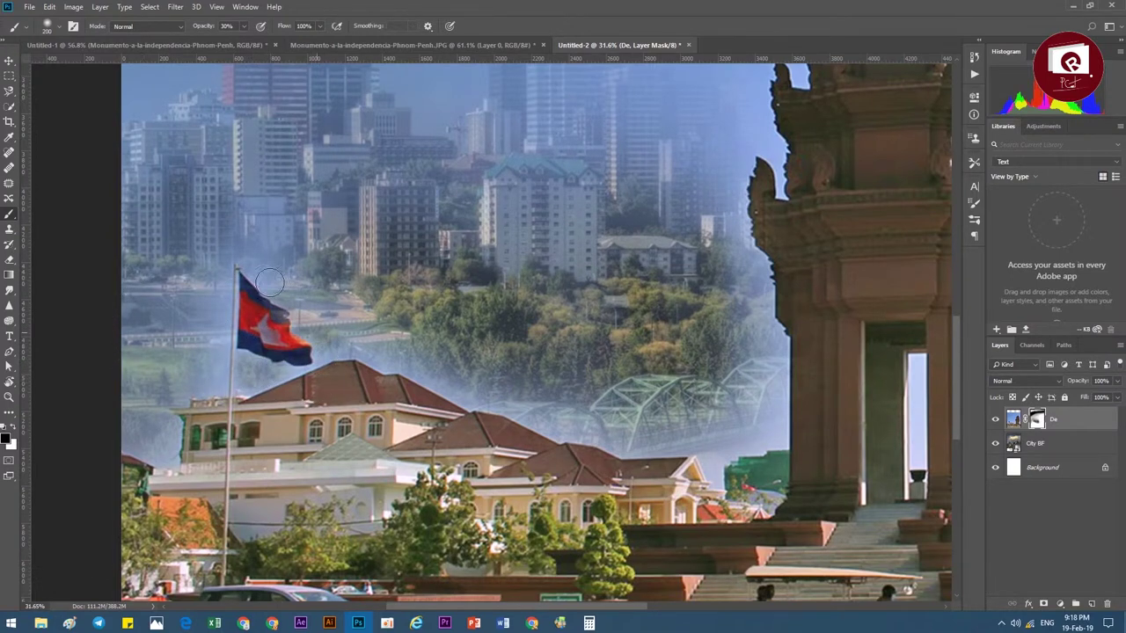
Step: Enlarge the brush to 1400 and clarify the faded city near the flag and buildings
{"action": "scroll", "coordinate": [249, 286], "scroll_direction": "up", "scroll_amount": 3, "text": "alt"}
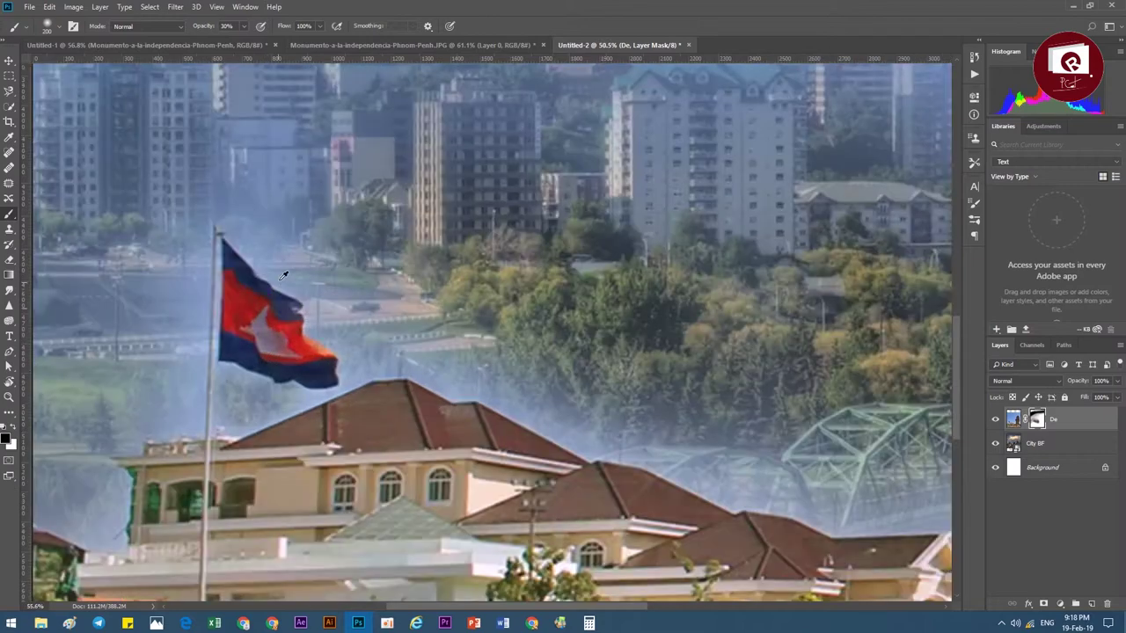
{"action": "scroll", "coordinate": [255, 247], "scroll_direction": "up", "scroll_amount": 2, "text": "alt"}
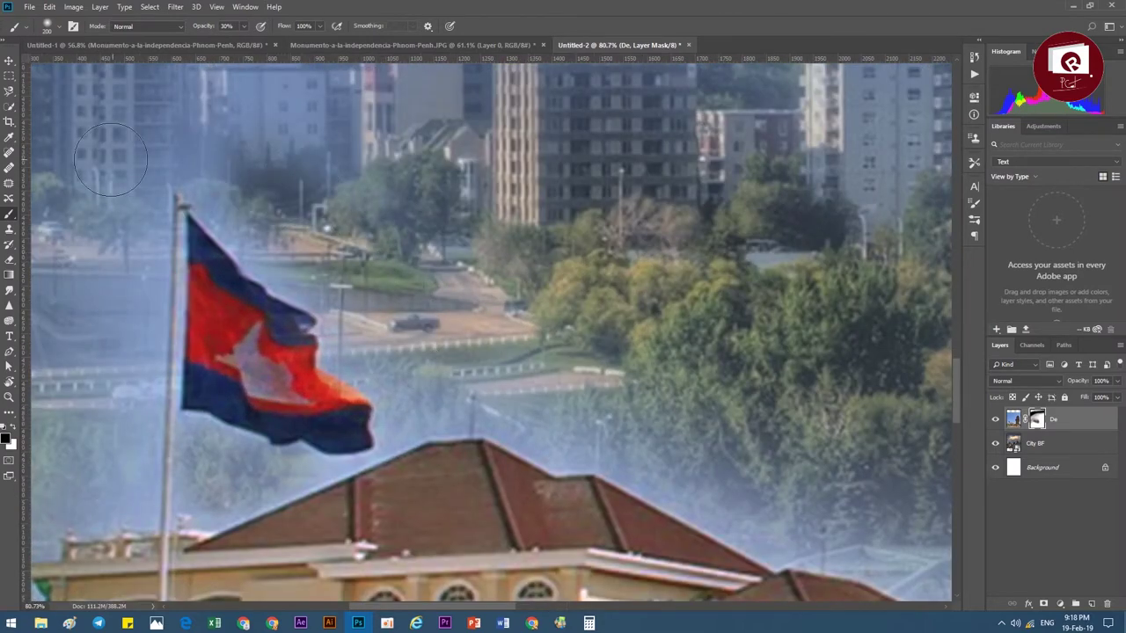
{"action": "scroll", "coordinate": [256, 352], "scroll_direction": "down", "scroll_amount": 2, "text": "alt"}
{"action": "scroll", "coordinate": [256, 352], "scroll_direction": "down", "scroll_amount": 3, "text": "alt"}
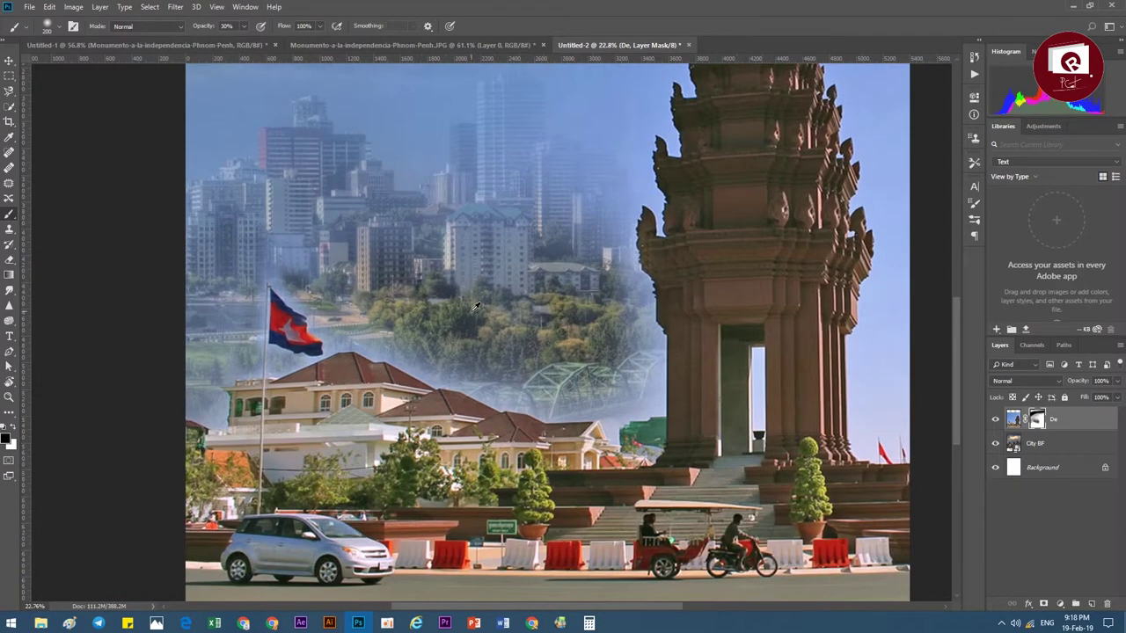
{"action": "scroll", "coordinate": [536, 396], "scroll_direction": "down", "scroll_amount": 2, "text": "alt"}
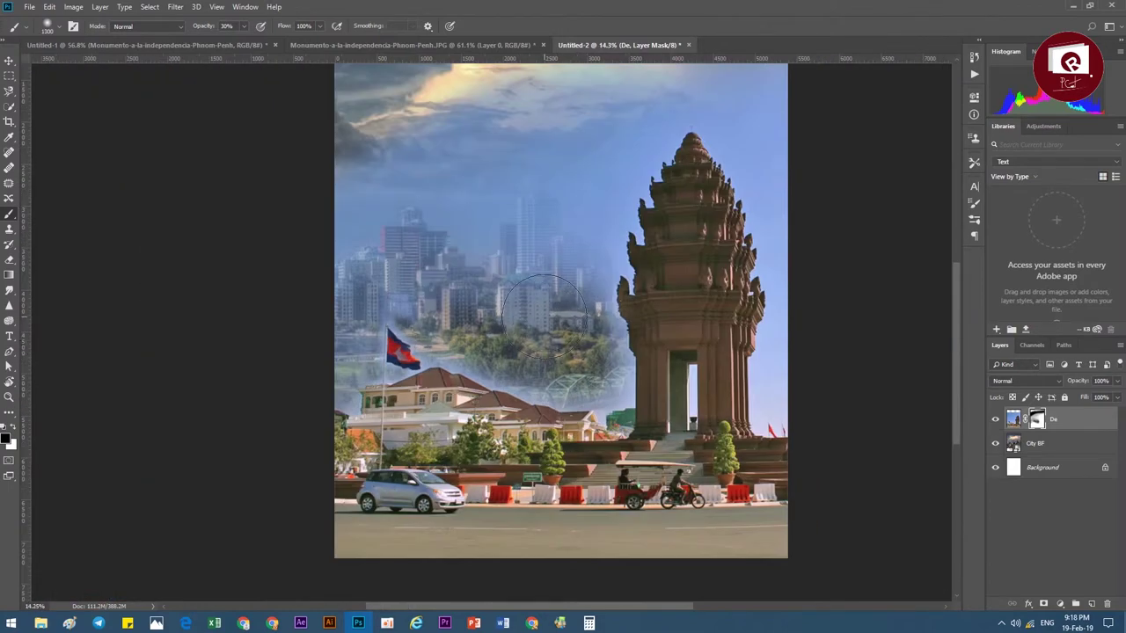
{"action": "left_click_drag", "start_coordinate": [545, 312], "coordinate": [396, 237]}
{"action": "key", "text": "]"}
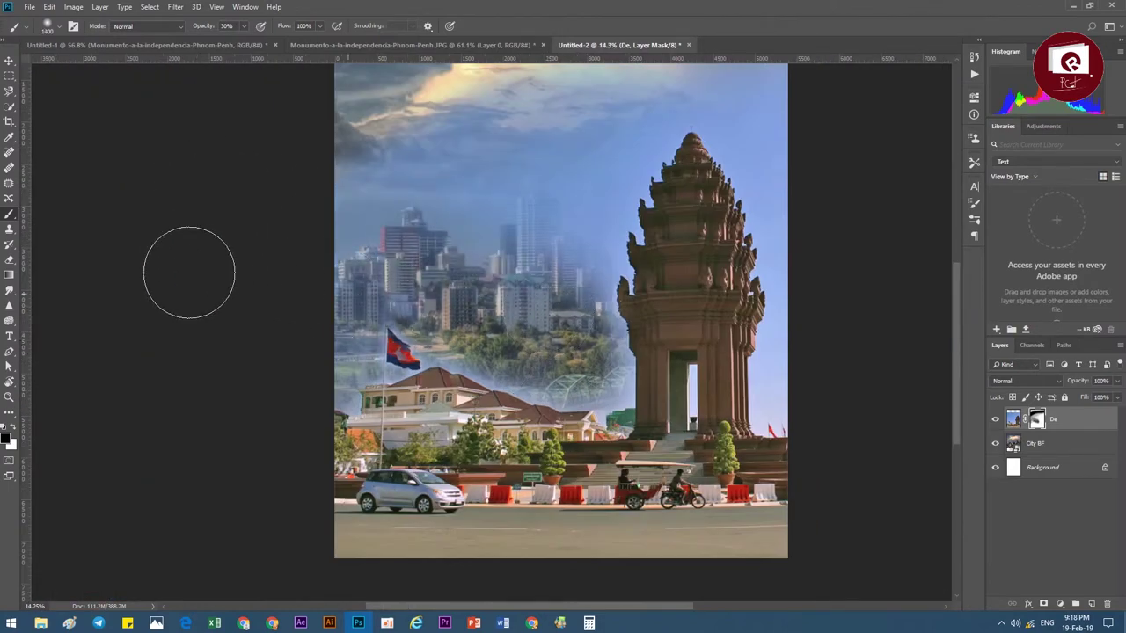
{"action": "left_click_drag", "start_coordinate": [396, 321], "coordinate": [468, 335]}
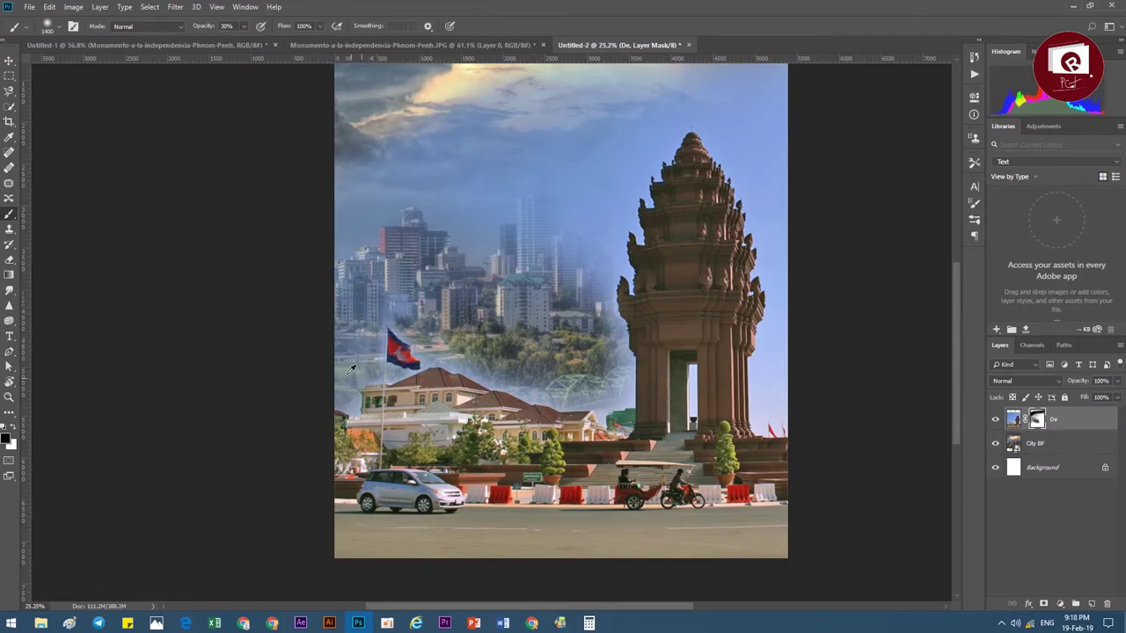
Step: Clear the haze over the grass, road and left of the flagpole at 30% opacity
{"action": "scroll", "coordinate": [350, 369], "scroll_direction": "up", "scroll_amount": 2, "text": "alt"}
{"action": "scroll", "coordinate": [350, 370], "scroll_direction": "up", "scroll_amount": 1, "text": "alt"}
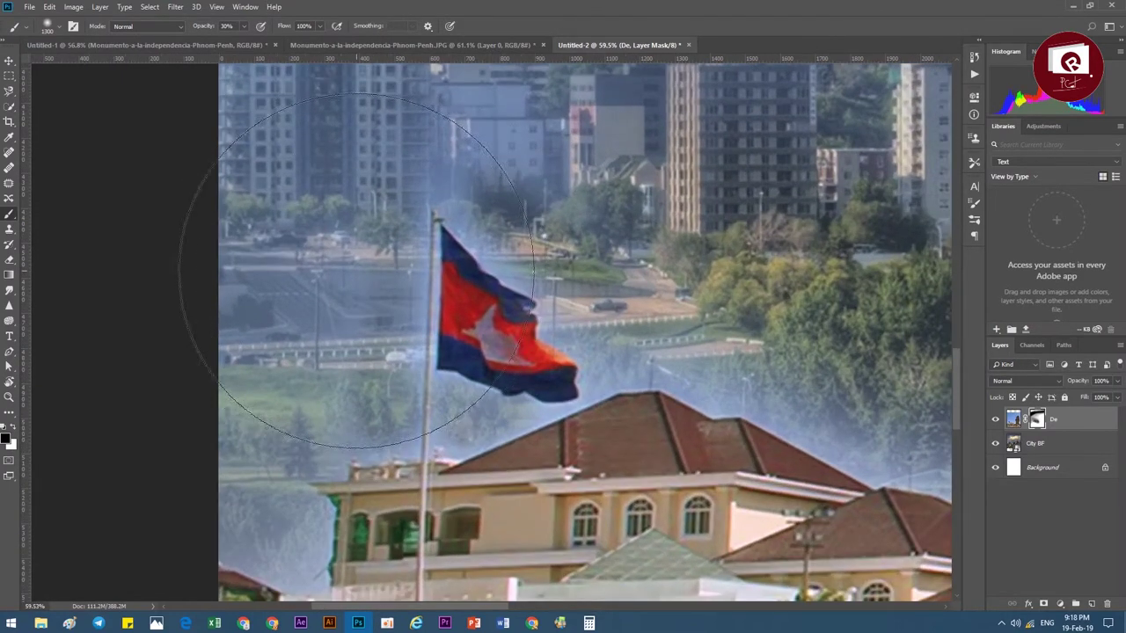
{"action": "left_click_drag", "start_coordinate": [356, 272], "coordinate": [352, 343]}
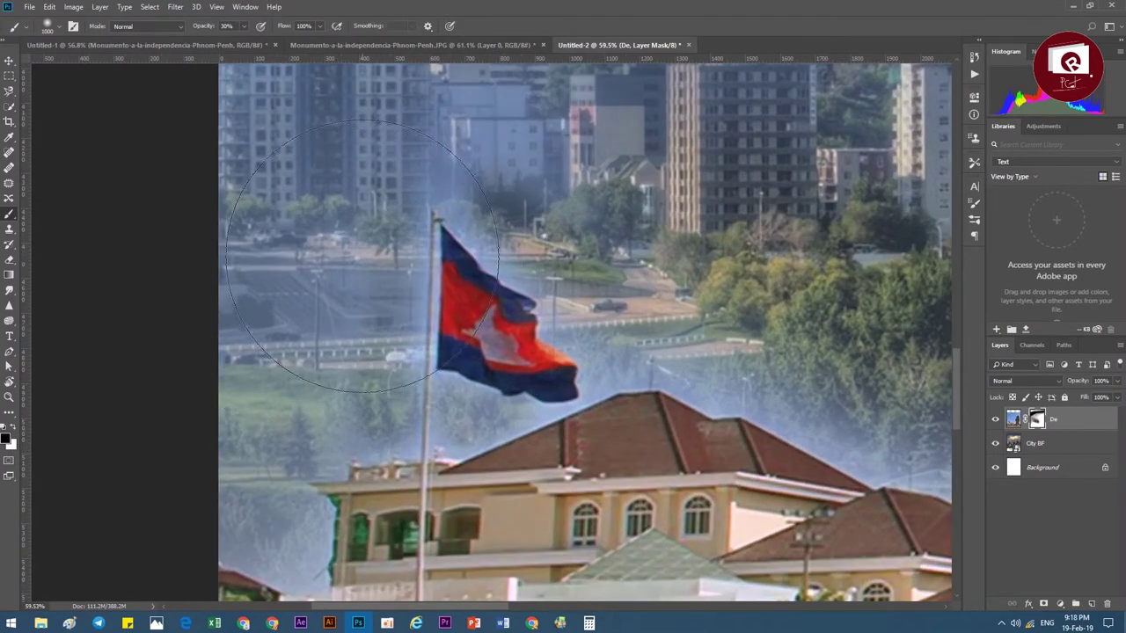
{"action": "left_click", "coordinate": [55, 30]}
{"action": "key", "text": "Return"}
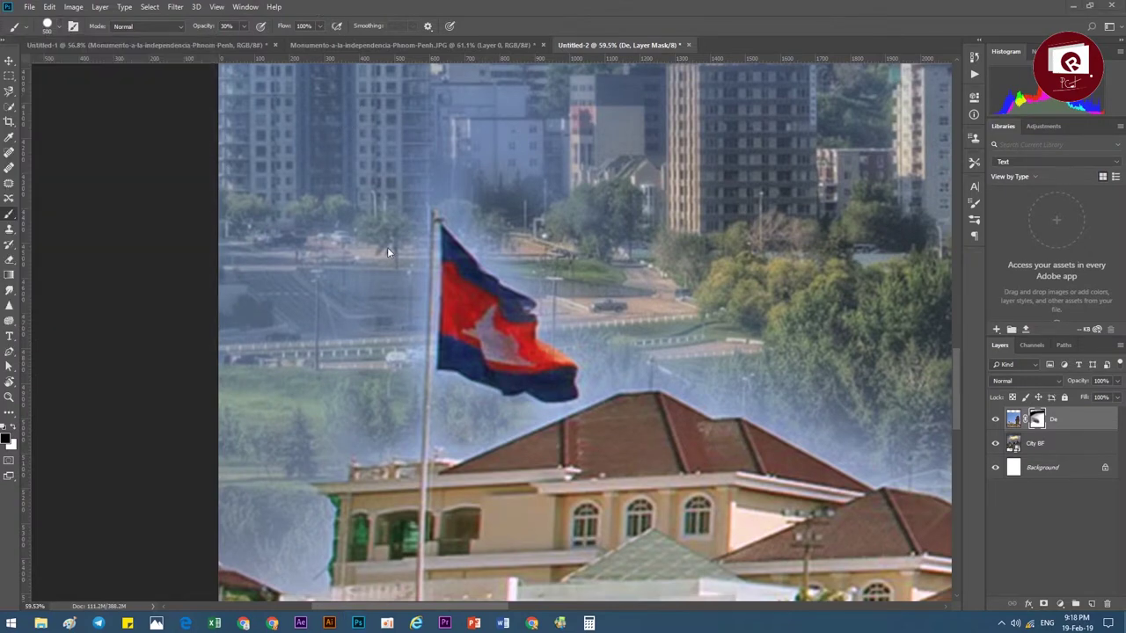
{"action": "mouse_move", "coordinate": [299, 211]}
{"action": "left_mouse_down"}
{"action": "mouse_move", "coordinate": [282, 339]}
{"action": "mouse_move", "coordinate": [338, 308]}
{"action": "mouse_move", "coordinate": [223, 451]}
{"action": "left_mouse_up"}
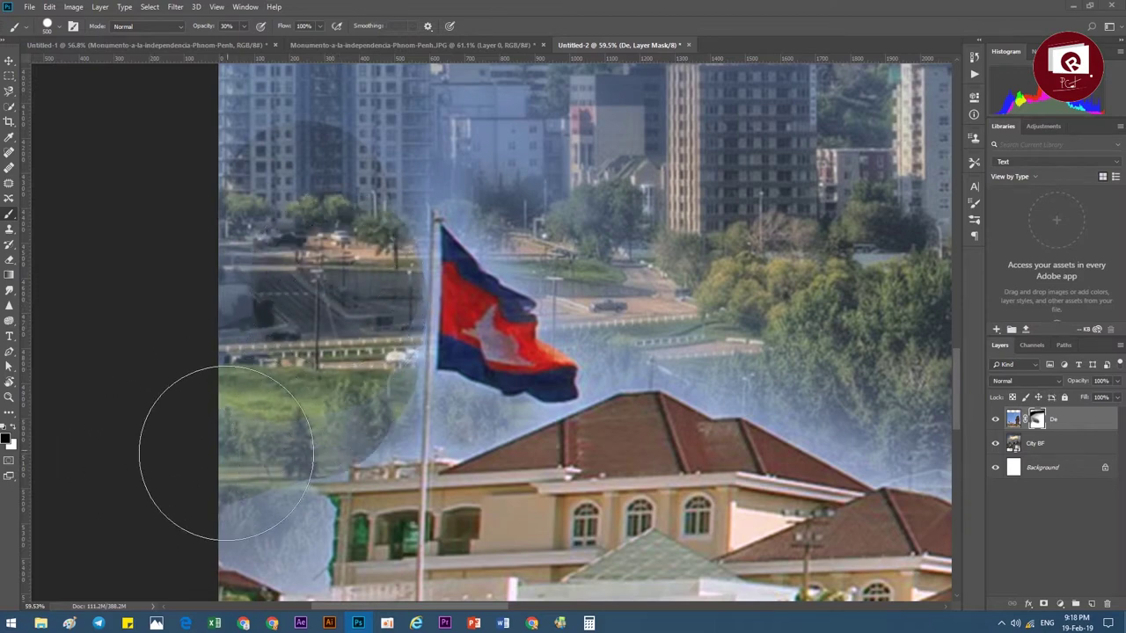
Step: Shrink the brush to 300 and clear haze below the flag, over left trees and along the flagpole
{"action": "left_click", "coordinate": [46, 25]}
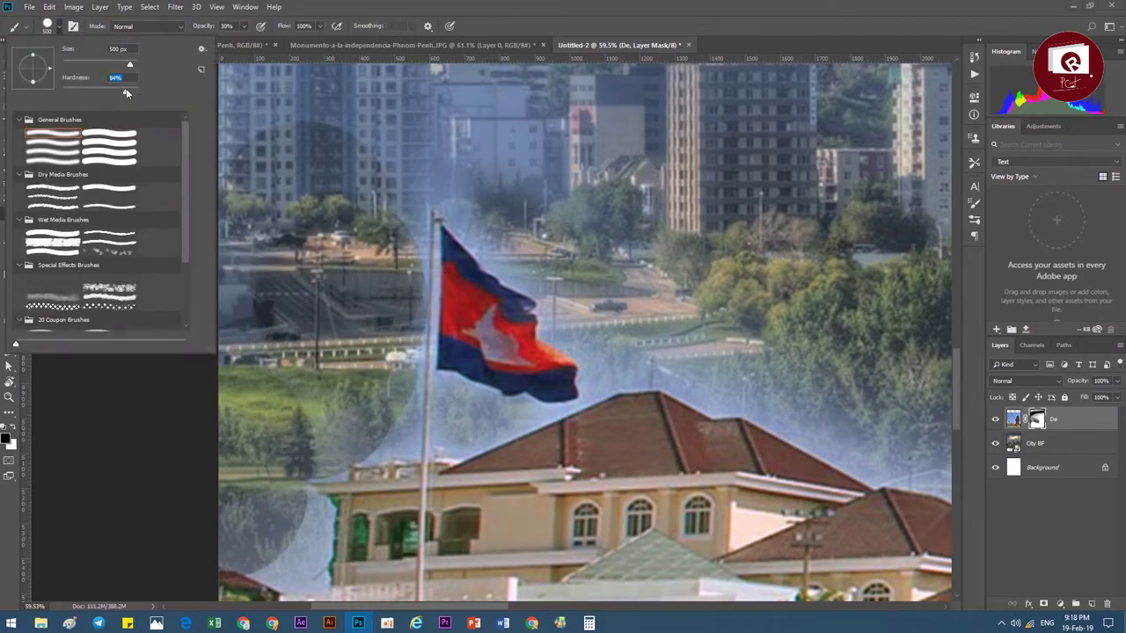
{"action": "key", "text": "Return"}
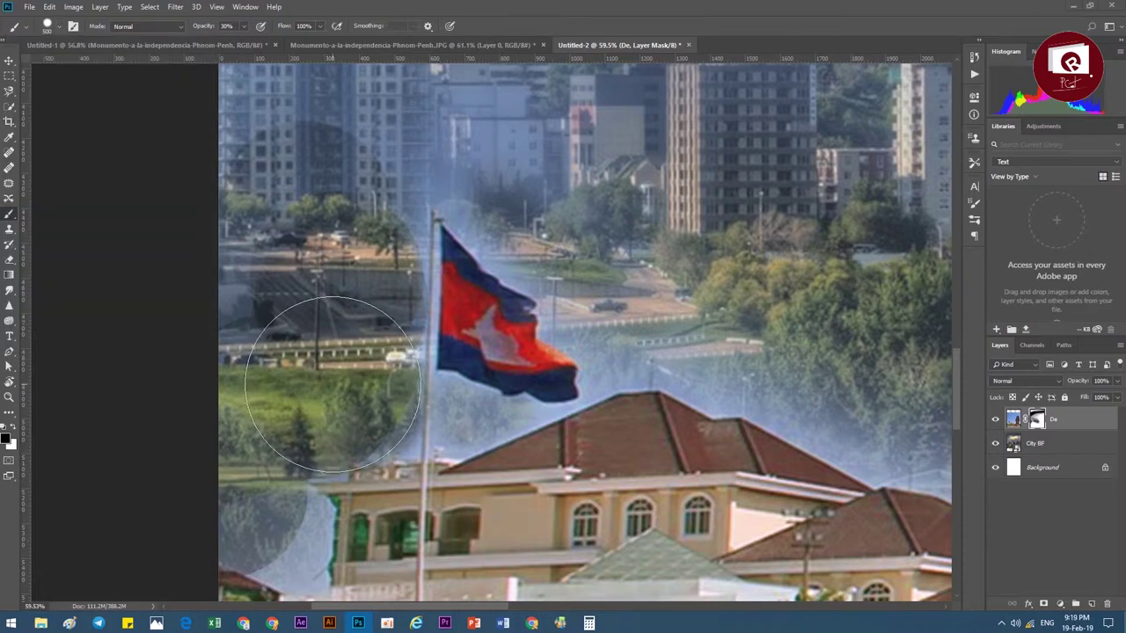
{"action": "key", "text": "bracketleft"}
{"action": "key", "text": "bracketleft"}
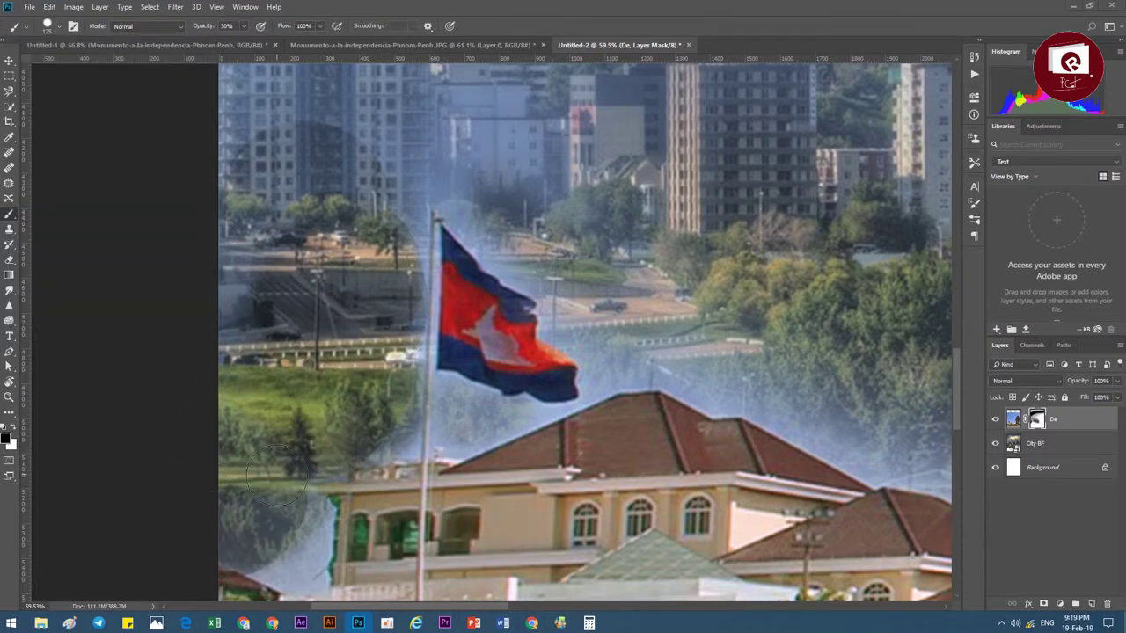
{"action": "left_click_drag", "start_coordinate": [277, 475], "coordinate": [398, 384]}
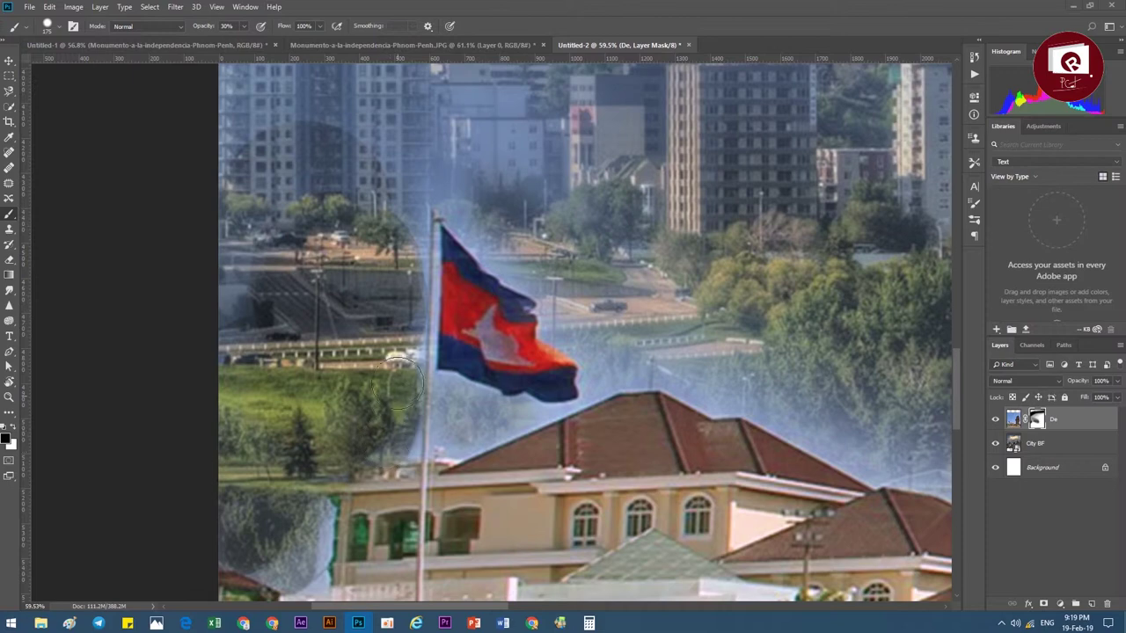
{"action": "mouse_move", "coordinate": [397, 308]}
{"action": "left_mouse_down"}
{"action": "mouse_move", "coordinate": [411, 225]}
{"action": "mouse_move", "coordinate": [149, 153]}
{"action": "mouse_move", "coordinate": [353, 251]}
{"action": "left_mouse_up"}
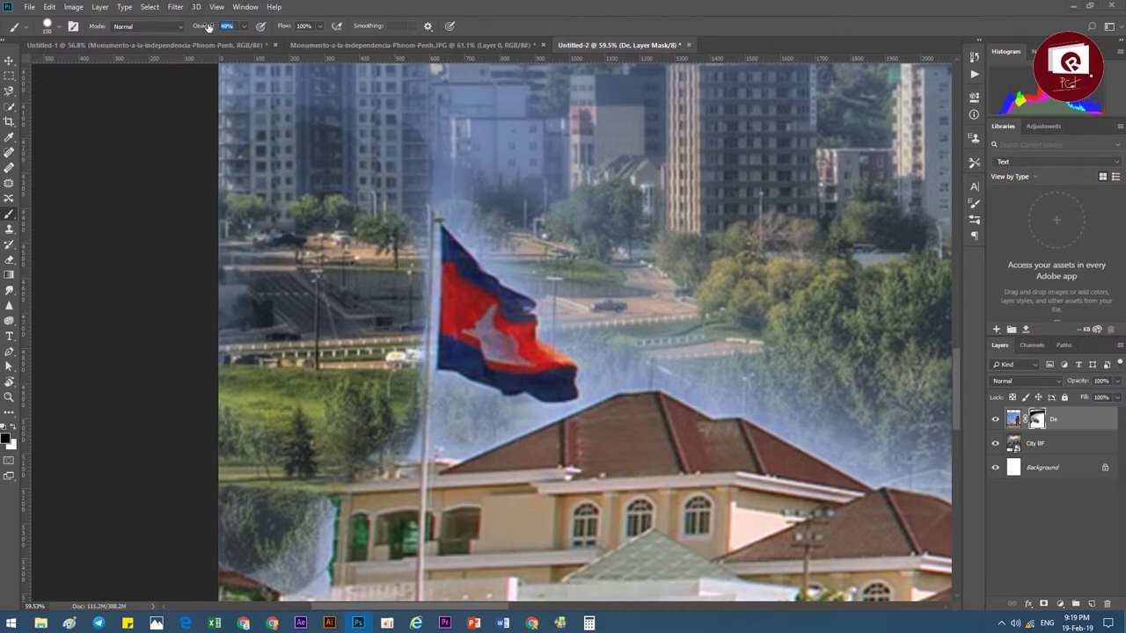
{"action": "left_click_drag", "start_coordinate": [332, 259], "coordinate": [138, 283]}
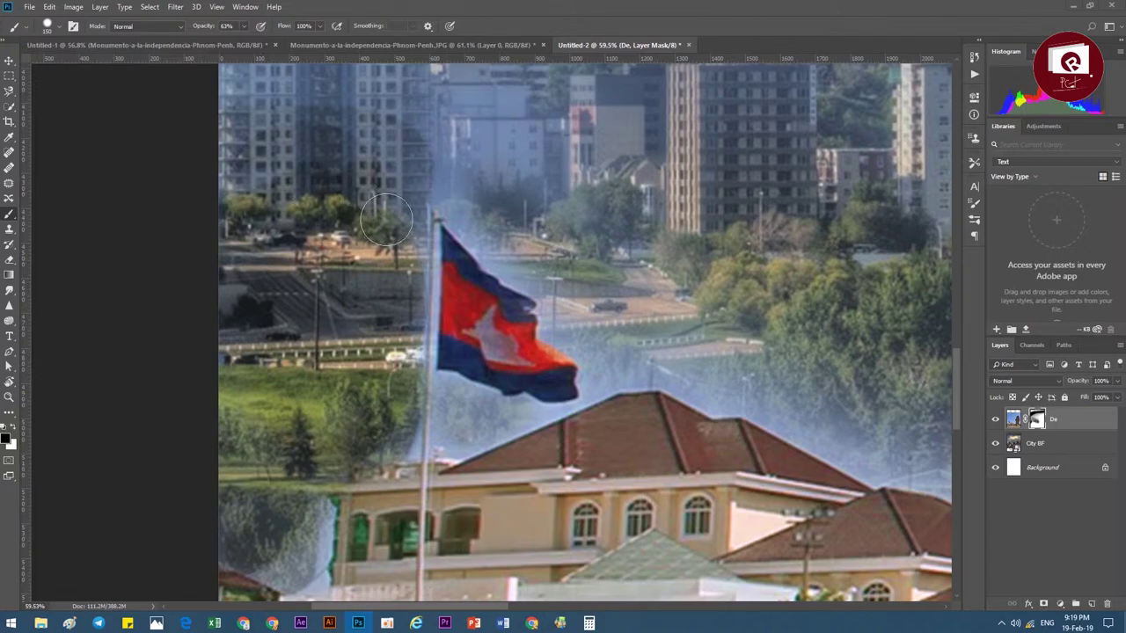
{"action": "mouse_move", "coordinate": [386, 220]}
{"action": "left_mouse_down"}
{"action": "mouse_move", "coordinate": [396, 212]}
{"action": "mouse_move", "coordinate": [398, 426]}
{"action": "left_mouse_up"}
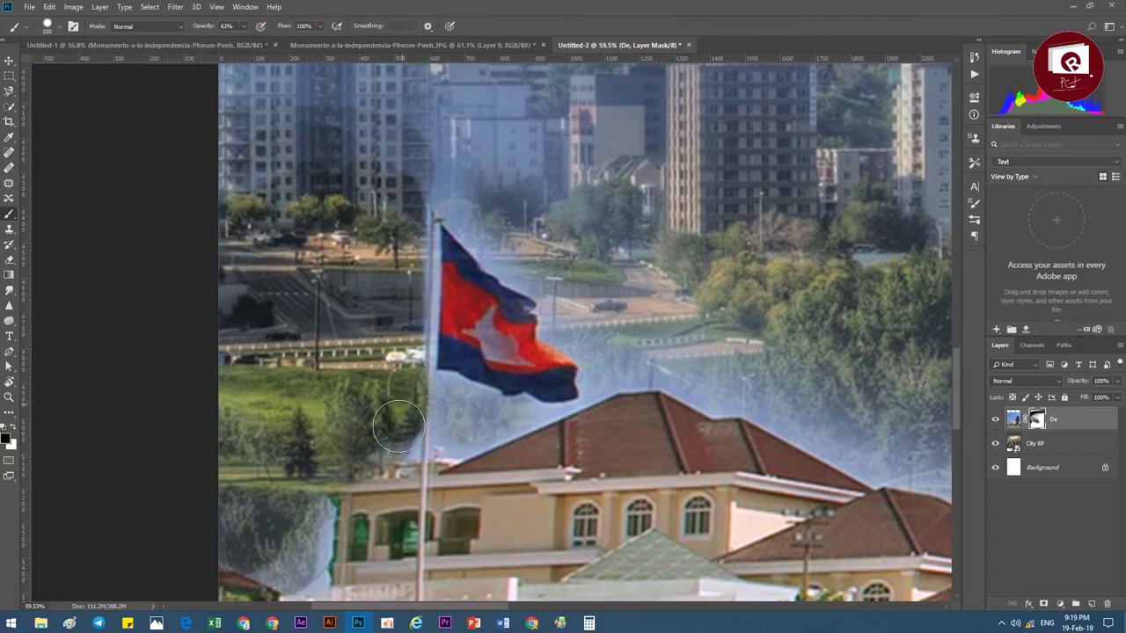
Step: Clear haze over the trees beside the building and flagpole top, bringing out the buildings above
{"action": "scroll", "coordinate": [413, 286], "scroll_direction": "down", "scroll_amount": 5}
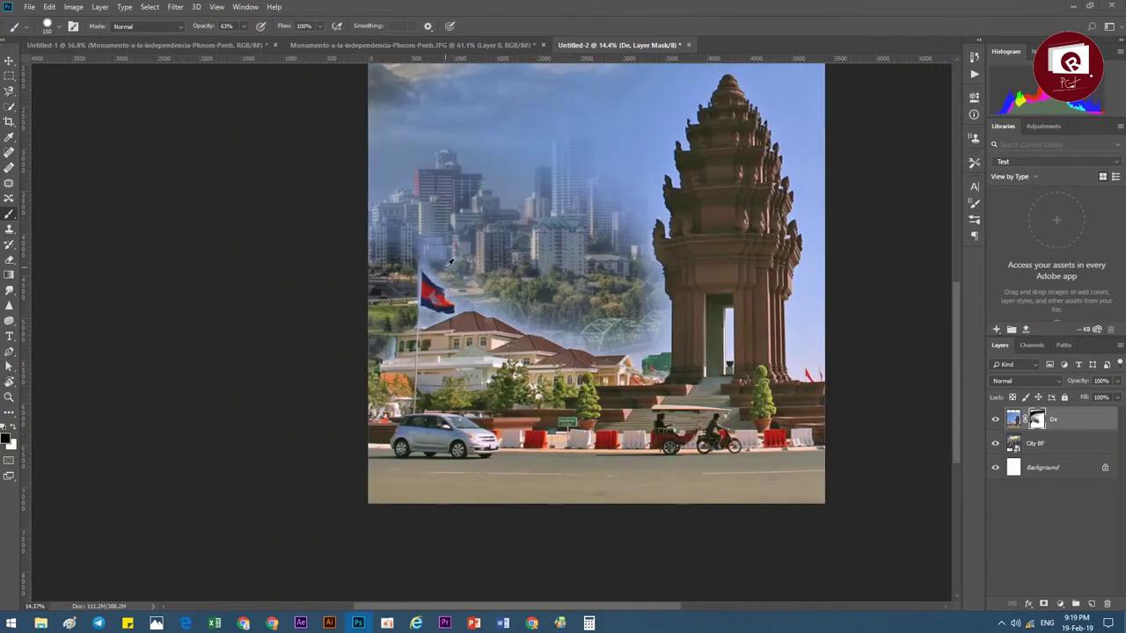
{"action": "scroll", "coordinate": [448, 262], "scroll_direction": "down", "scroll_amount": 1}
{"action": "scroll", "coordinate": [378, 352], "scroll_direction": "up", "scroll_amount": 2}
{"action": "scroll", "coordinate": [335, 440], "scroll_direction": "up", "scroll_amount": 3}
{"action": "scroll", "coordinate": [317, 464], "scroll_direction": "up", "scroll_amount": 2}
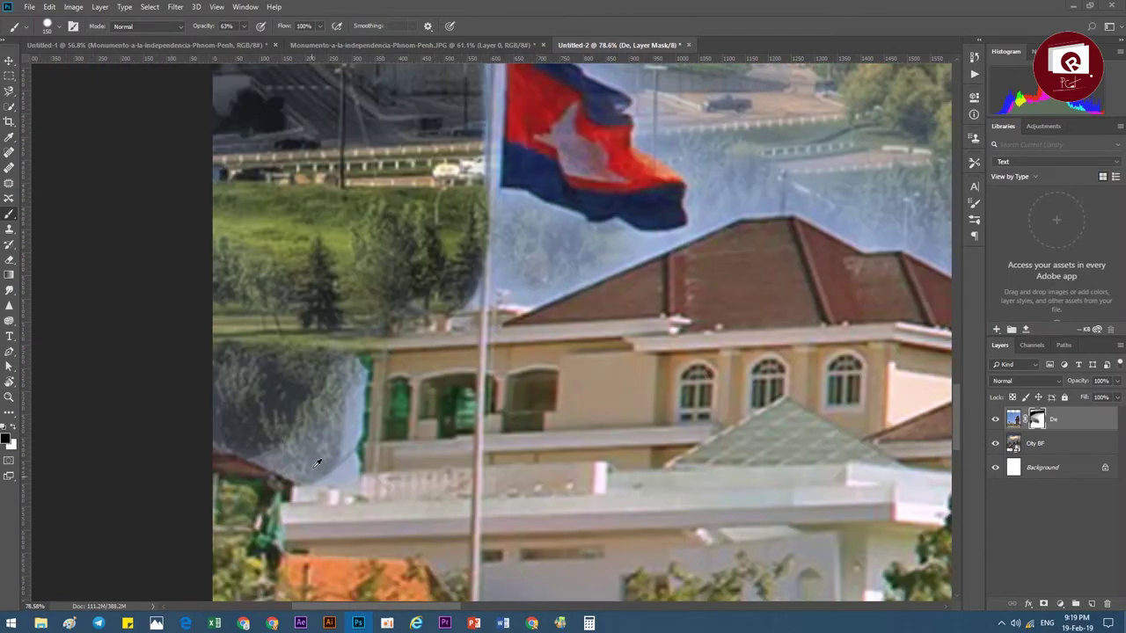
{"action": "mouse_move", "coordinate": [318, 463]}
{"action": "left_mouse_down"}
{"action": "mouse_move", "coordinate": [290, 387]}
{"action": "mouse_move", "coordinate": [352, 347]}
{"action": "mouse_move", "coordinate": [361, 440]}
{"action": "mouse_move", "coordinate": [178, 386]}
{"action": "mouse_move", "coordinate": [432, 282]}
{"action": "mouse_move", "coordinate": [447, 293]}
{"action": "left_mouse_up"}
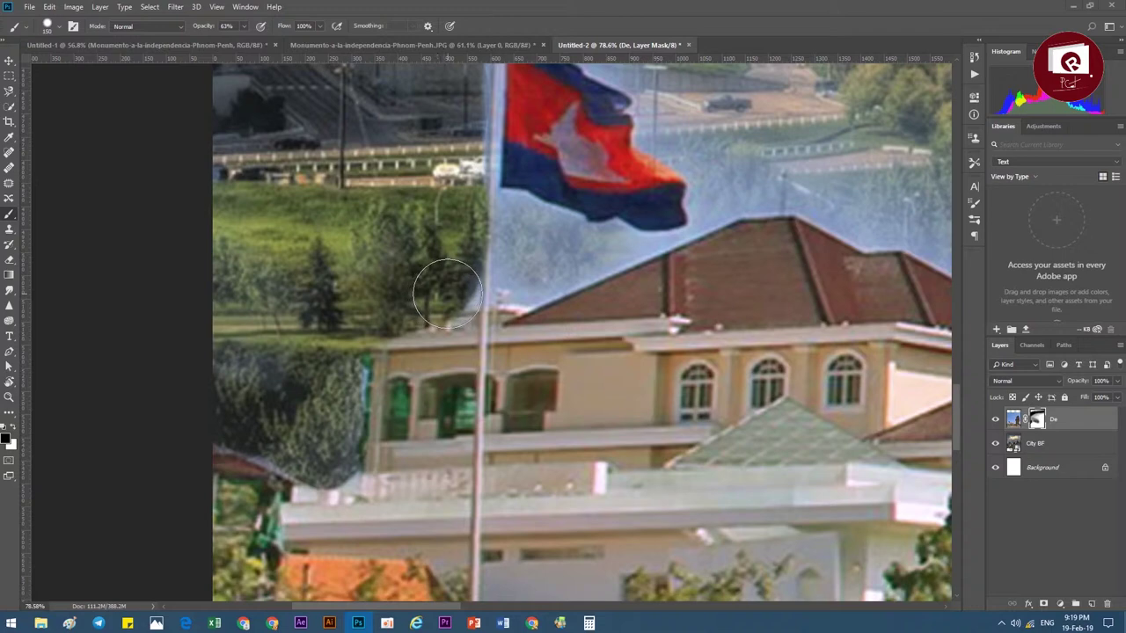
{"action": "left_click_drag", "start_coordinate": [426, 196], "coordinate": [399, 417]}
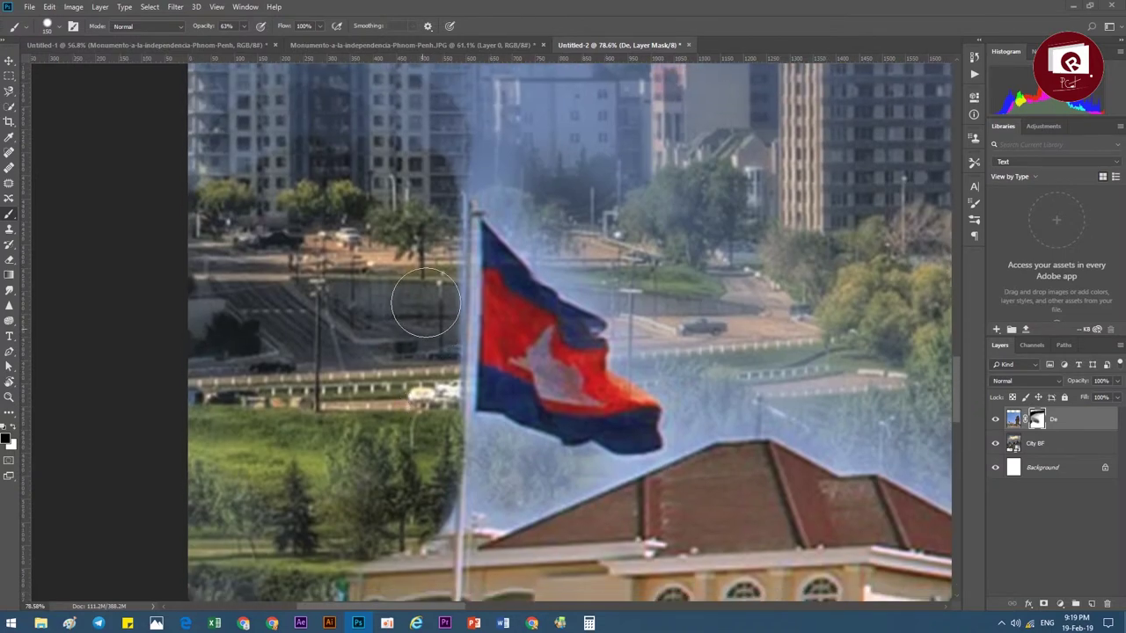
{"action": "mouse_move", "coordinate": [427, 171]}
{"action": "left_mouse_down"}
{"action": "mouse_move", "coordinate": [485, 171]}
{"action": "mouse_move", "coordinate": [527, 196]}
{"action": "mouse_move", "coordinate": [578, 267]}
{"action": "mouse_move", "coordinate": [668, 335]}
{"action": "mouse_move", "coordinate": [628, 421]}
{"action": "left_mouse_up"}
Step: At brush size 125, clean haze off the flagpole, the roof patch and the flag's top edge
{"action": "key", "text": "bracketleft"}
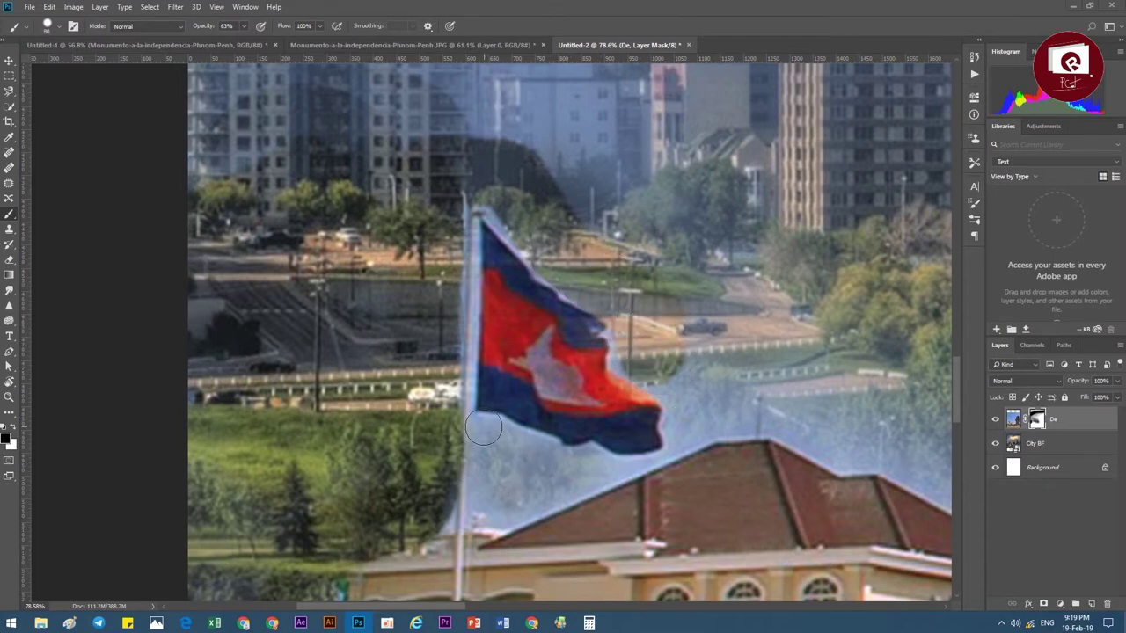
{"action": "mouse_move", "coordinate": [487, 426]}
{"action": "left_mouse_down"}
{"action": "mouse_move", "coordinate": [483, 519]}
{"action": "mouse_move", "coordinate": [638, 472]}
{"action": "mouse_move", "coordinate": [499, 425]}
{"action": "mouse_move", "coordinate": [514, 449]}
{"action": "left_mouse_up"}
{"action": "mouse_move", "coordinate": [501, 506]}
{"action": "left_mouse_down"}
{"action": "mouse_move", "coordinate": [608, 482]}
{"action": "mouse_move", "coordinate": [508, 485]}
{"action": "left_mouse_up"}
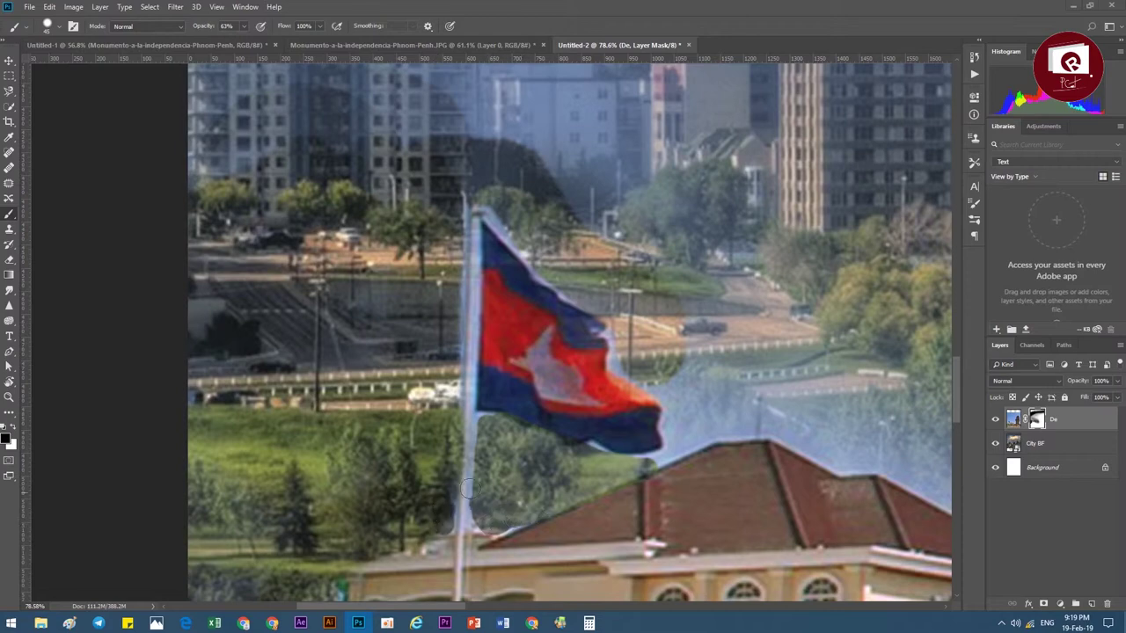
{"action": "scroll", "coordinate": [450, 275], "scroll_direction": "up", "scroll_amount": 3}
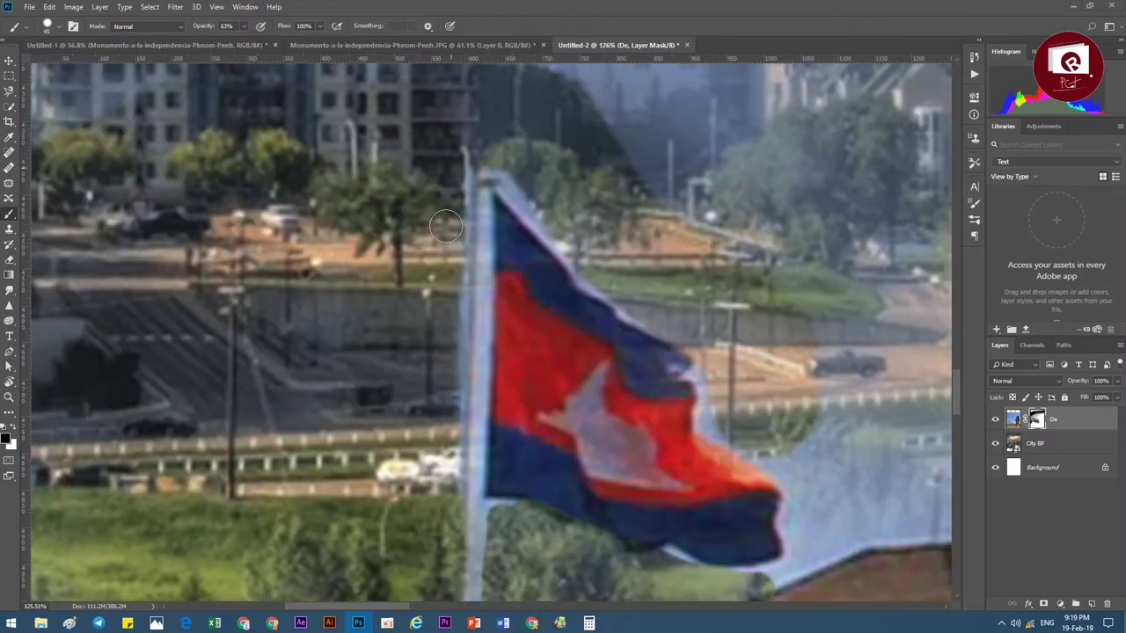
{"action": "left_click_drag", "start_coordinate": [445, 226], "coordinate": [451, 501]}
{"action": "mouse_move", "coordinate": [457, 358]}
{"action": "left_mouse_down"}
{"action": "mouse_move", "coordinate": [470, 131]}
{"action": "mouse_move", "coordinate": [704, 401]}
{"action": "mouse_move", "coordinate": [788, 459]}
{"action": "left_mouse_up"}
{"action": "scroll", "coordinate": [655, 459], "scroll_direction": "down", "scroll_amount": 5}
Step: Zoom in, mask the haze along the flagpole's right edge, then zoom back out
{"action": "scroll", "coordinate": [675, 483], "scroll_direction": "up", "scroll_amount": 3}
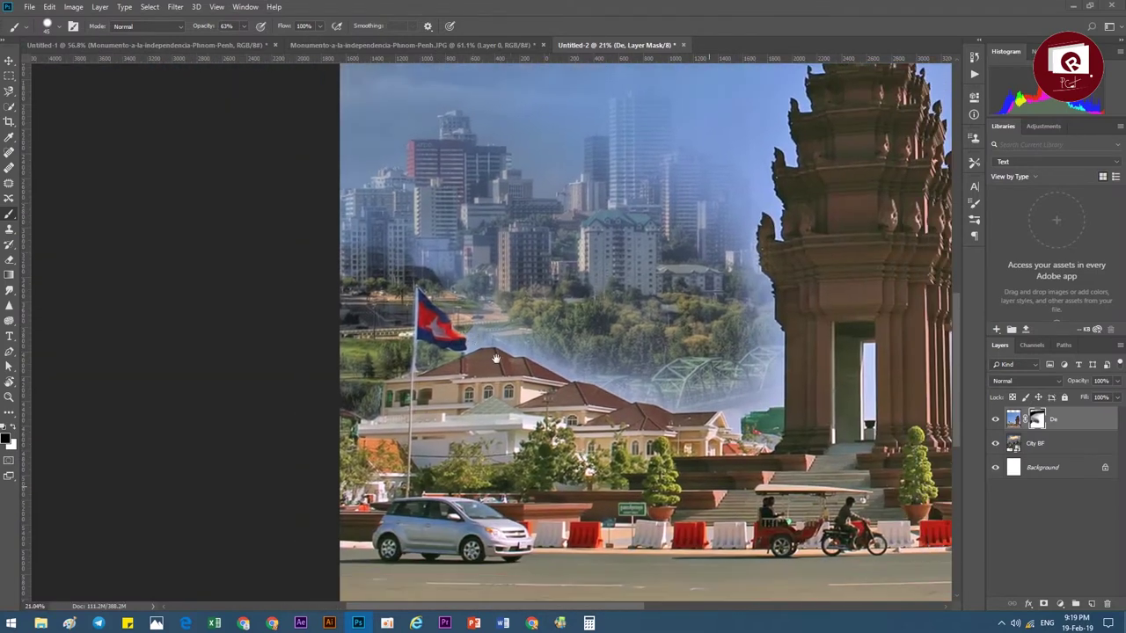
{"action": "scroll", "coordinate": [616, 457], "scroll_direction": "up", "scroll_amount": 2}
{"action": "scroll", "coordinate": [394, 328], "scroll_direction": "up", "scroll_amount": 3}
{"action": "scroll", "coordinate": [393, 328], "scroll_direction": "up", "scroll_amount": 1}
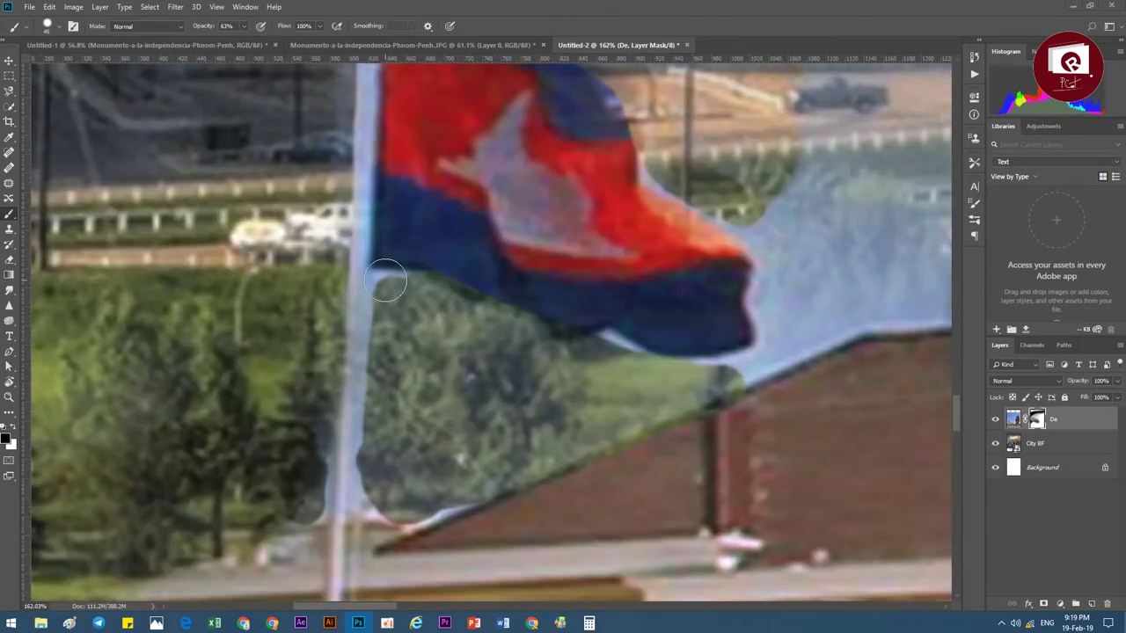
{"action": "mouse_move", "coordinate": [389, 277]}
{"action": "left_mouse_down"}
{"action": "mouse_move", "coordinate": [373, 457]}
{"action": "mouse_move", "coordinate": [420, 477]}
{"action": "mouse_move", "coordinate": [437, 343]}
{"action": "mouse_move", "coordinate": [748, 356]}
{"action": "mouse_move", "coordinate": [405, 510]}
{"action": "left_mouse_up"}
{"action": "scroll", "coordinate": [532, 347], "scroll_direction": "down", "scroll_amount": 3}
{"action": "scroll", "coordinate": [531, 348], "scroll_direction": "down", "scroll_amount": 4}
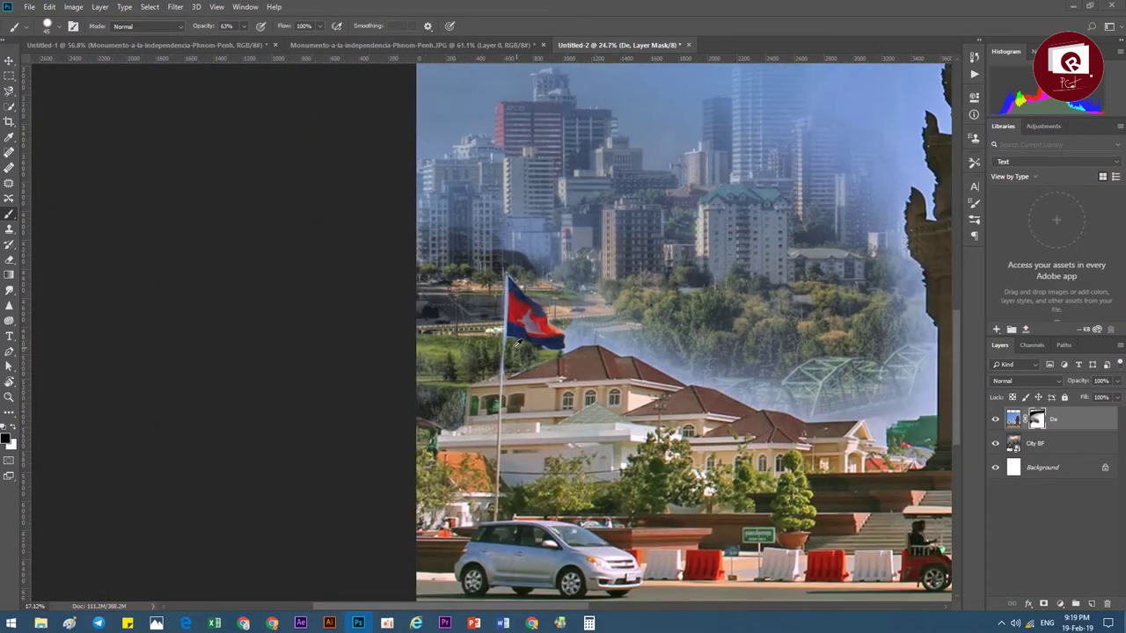
{"action": "scroll", "coordinate": [523, 346], "scroll_direction": "down", "scroll_amount": 1}
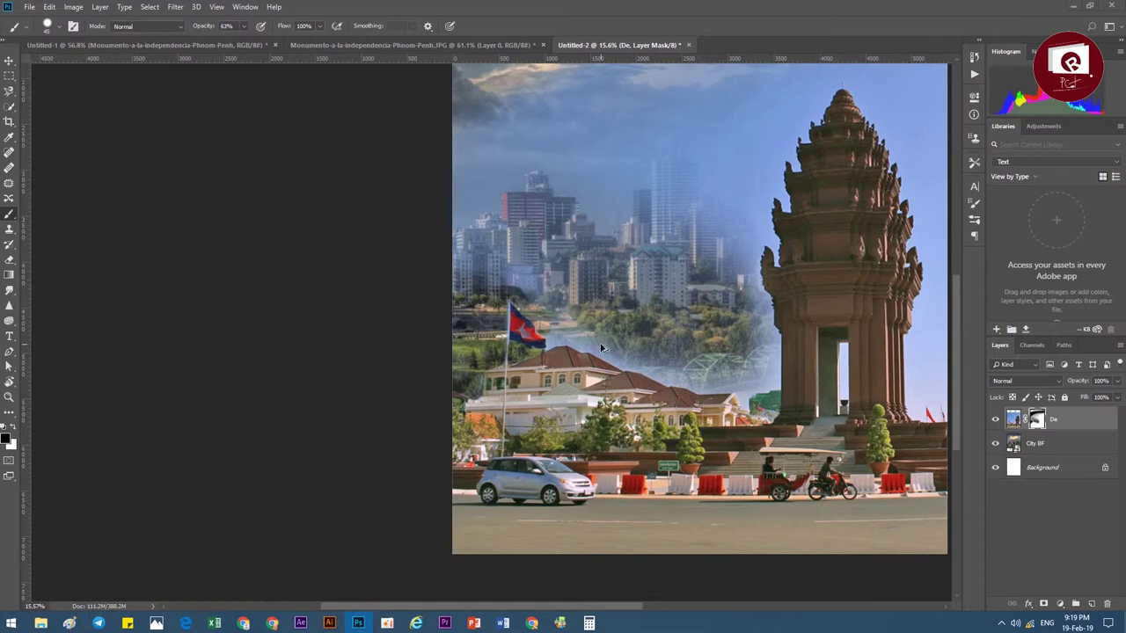
Step: Undo the last three mask strokes around the flag and flagpole base
{"action": "key", "text": "ctrl+z"}
{"action": "key", "text": "ctrl+z"}
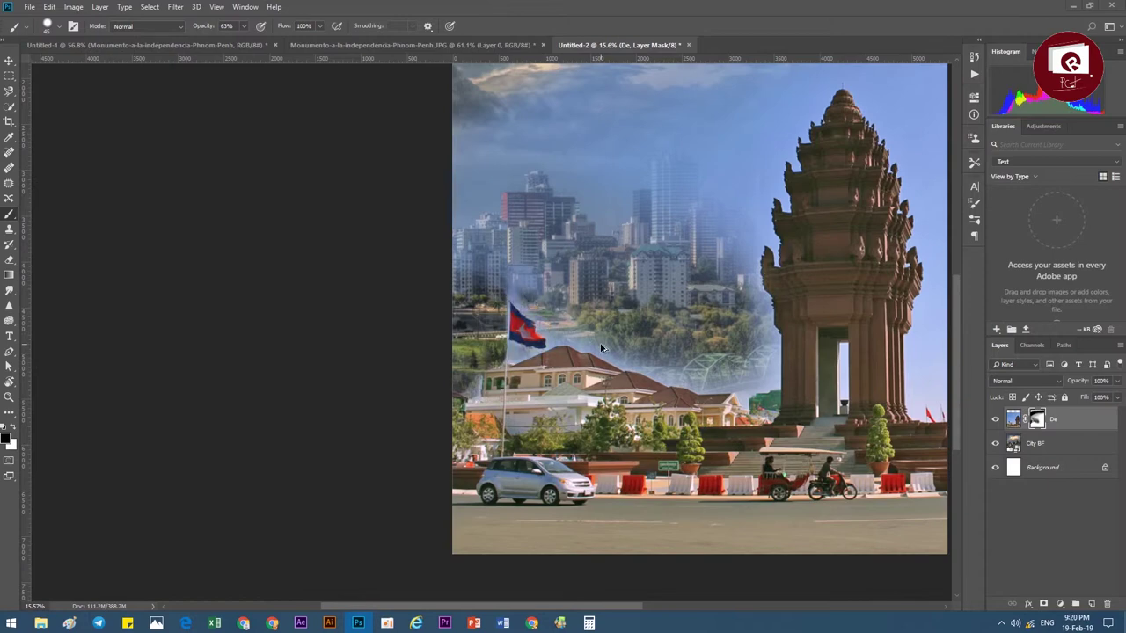
{"action": "key", "text": "ctrl+z"}
{"action": "key", "text": "ctrl+z"}
{"action": "key", "text": "ctrl+z"}
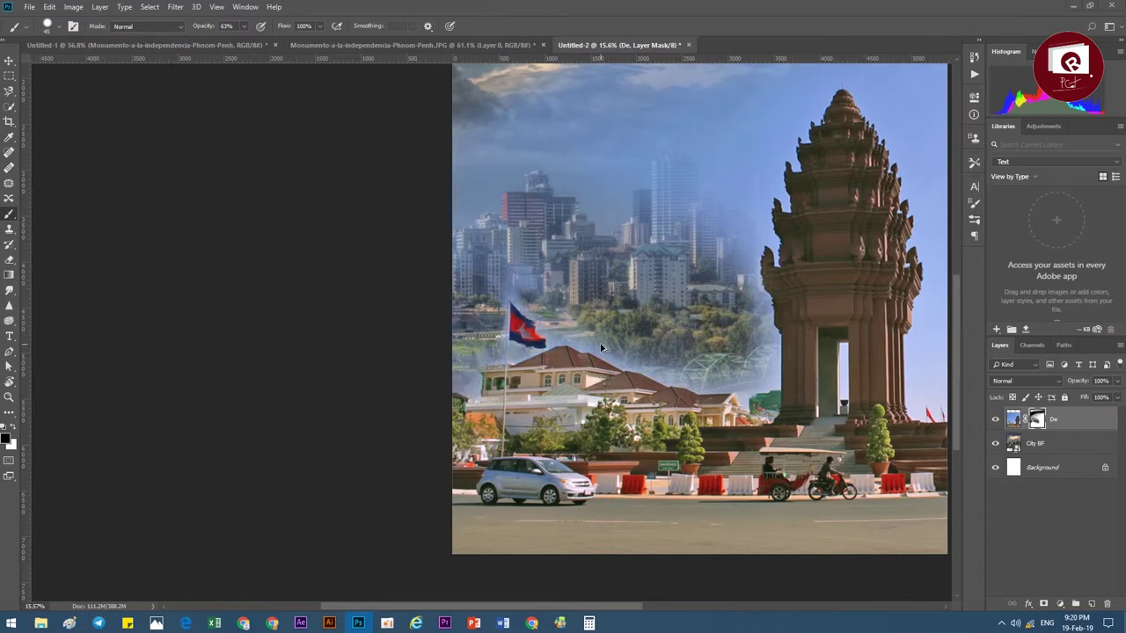
{"action": "key", "text": "ctrl+z"}
{"action": "key", "text": "ctrl+z"}
{"action": "key", "text": "ctrl+z"}
{"action": "scroll", "coordinate": [588, 300], "scroll_direction": "up", "scroll_amount": 2}
{"action": "scroll", "coordinate": [519, 307], "scroll_direction": "down", "scroll_amount": 2}
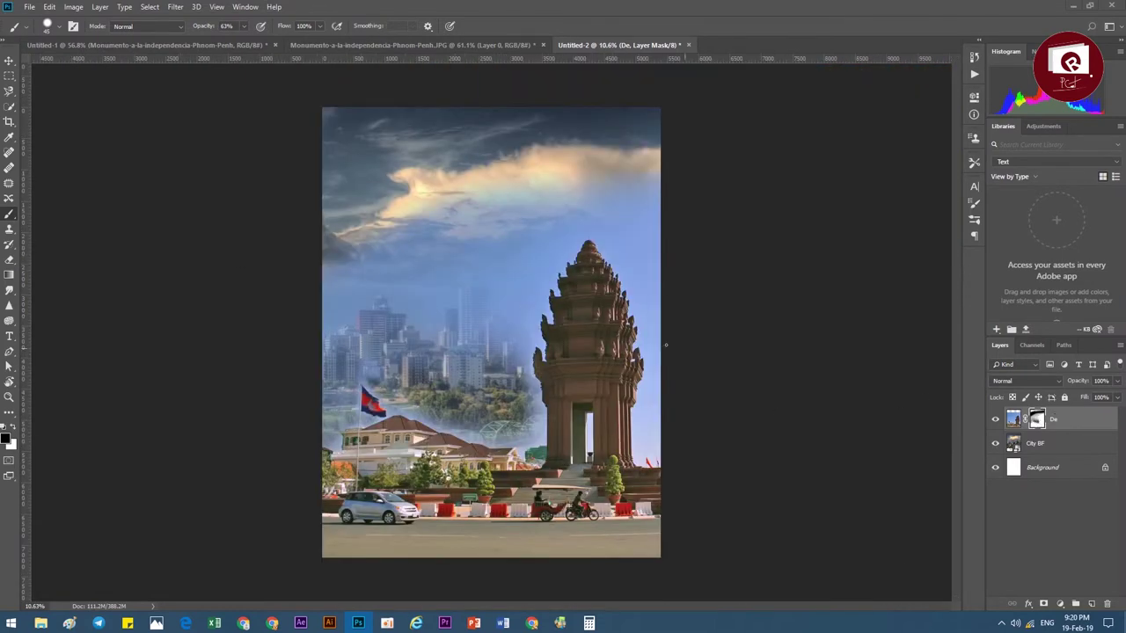
Step: Set the mask brush to 0% hardness and enlarge it to 1400
{"action": "left_click", "coordinate": [58, 26]}
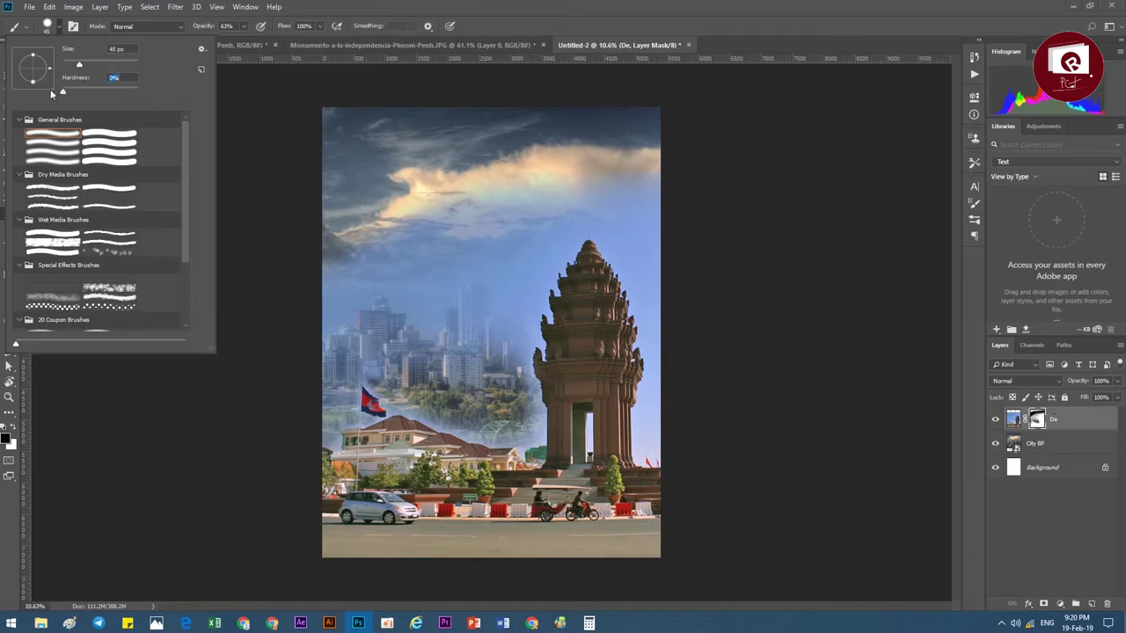
{"action": "key", "text": "Return"}
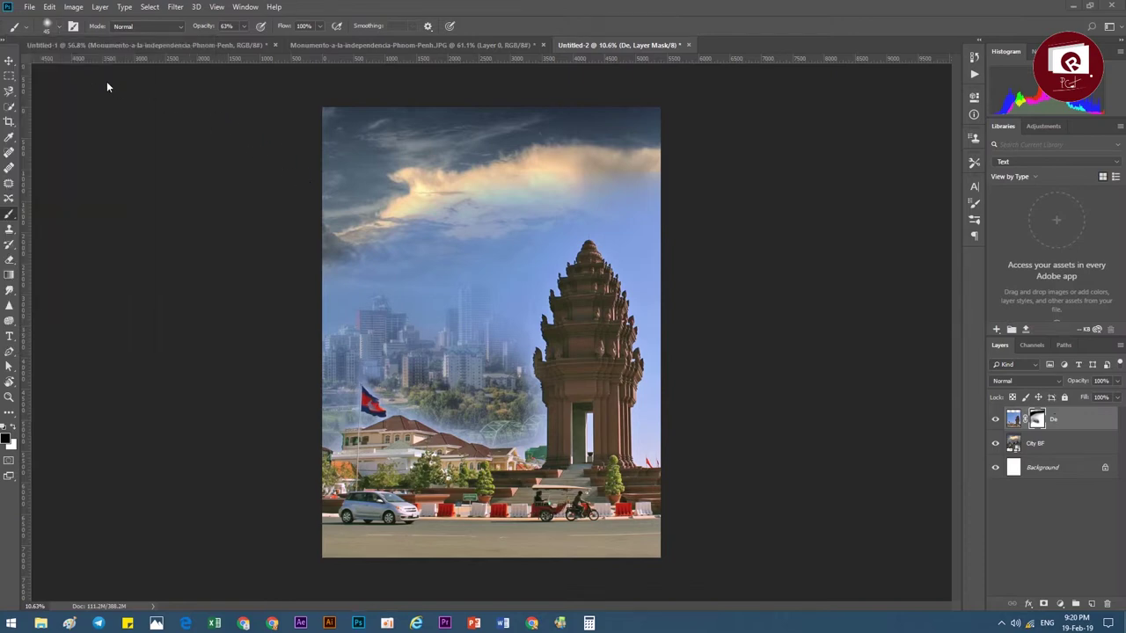
{"action": "left_click", "coordinate": [58, 25]}
{"action": "key", "text": "Return"}
{"action": "left_click", "coordinate": [58, 26]}
{"action": "key", "text": "Return"}
{"action": "key", "text": "bracketright"}
{"action": "key", "text": "bracketright"}
{"action": "key", "text": "bracketright"}
Step: Paint the mask at 50% opacity to bring out the city buildings more strongly
{"action": "scroll", "coordinate": [396, 317], "scroll_direction": "up", "scroll_amount": 3, "text": "alt"}
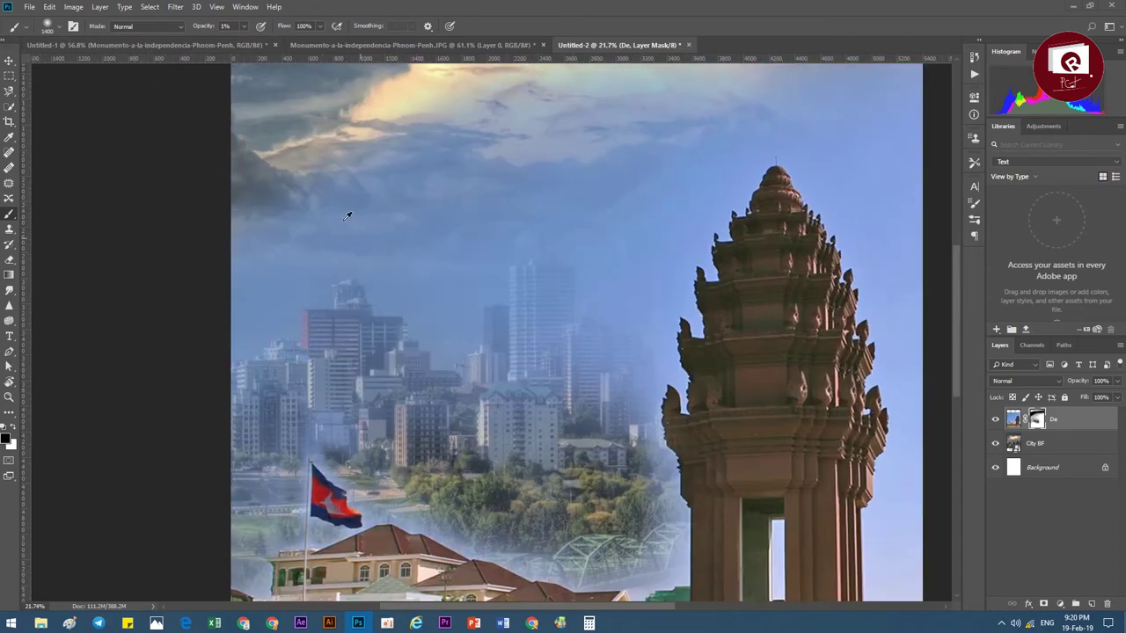
{"action": "left_click_drag", "start_coordinate": [201, 29], "coordinate": [246, 29]}
{"action": "mouse_move", "coordinate": [528, 211]}
{"action": "left_mouse_down"}
{"action": "mouse_move", "coordinate": [238, 289]}
{"action": "mouse_move", "coordinate": [396, 264]}
{"action": "left_mouse_up"}
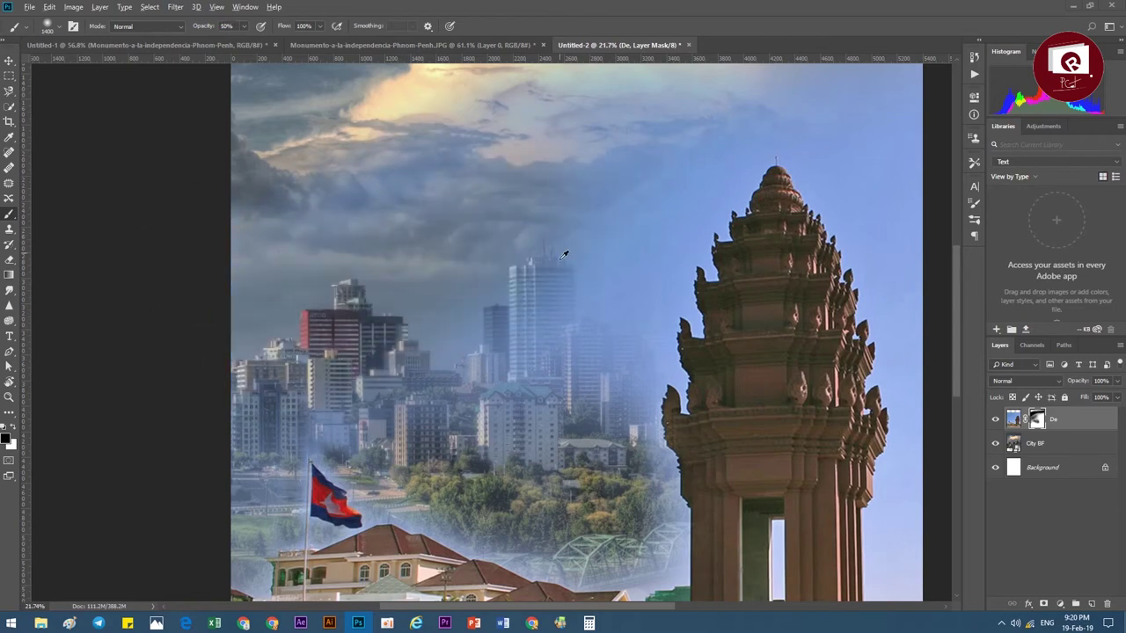
{"action": "scroll", "coordinate": [541, 343], "scroll_direction": "down", "scroll_amount": 2, "text": "alt"}
{"action": "scroll", "coordinate": [724, 114], "scroll_direction": "down", "scroll_amount": 1, "text": "alt"}
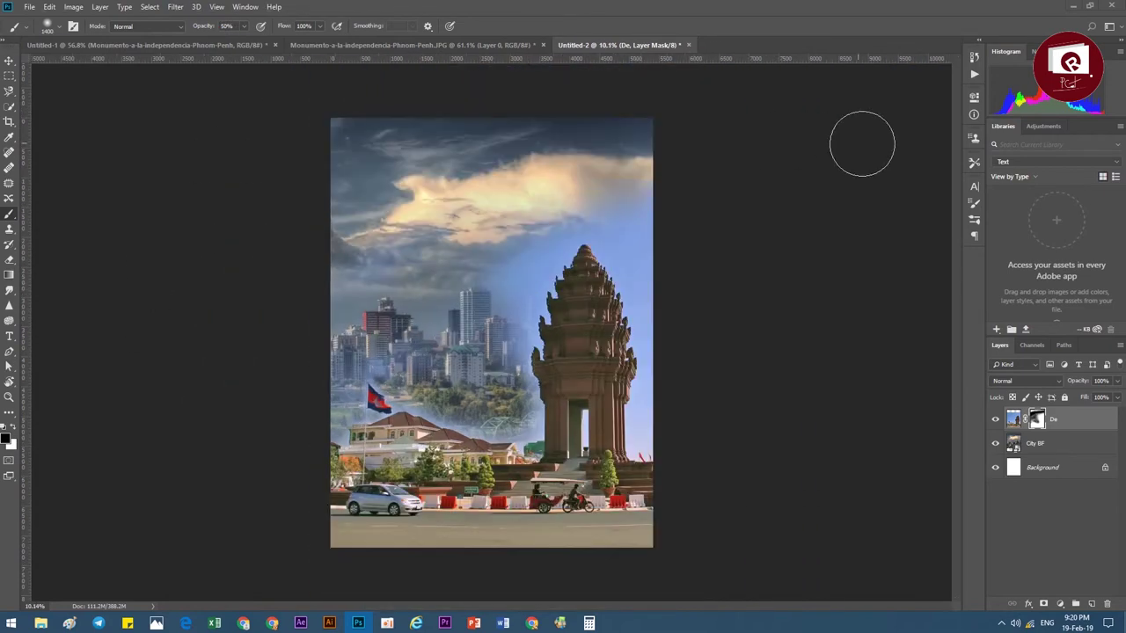
Step: Blend denser dramatic clouds into the sky around the monument top
{"action": "mouse_move", "coordinate": [709, 314]}
{"action": "left_mouse_down"}
{"action": "mouse_move", "coordinate": [492, 316]}
{"action": "mouse_move", "coordinate": [431, 352]}
{"action": "mouse_move", "coordinate": [609, 186]}
{"action": "left_mouse_up"}
{"action": "scroll", "coordinate": [751, 203], "scroll_direction": "up", "scroll_amount": 1, "text": "alt"}
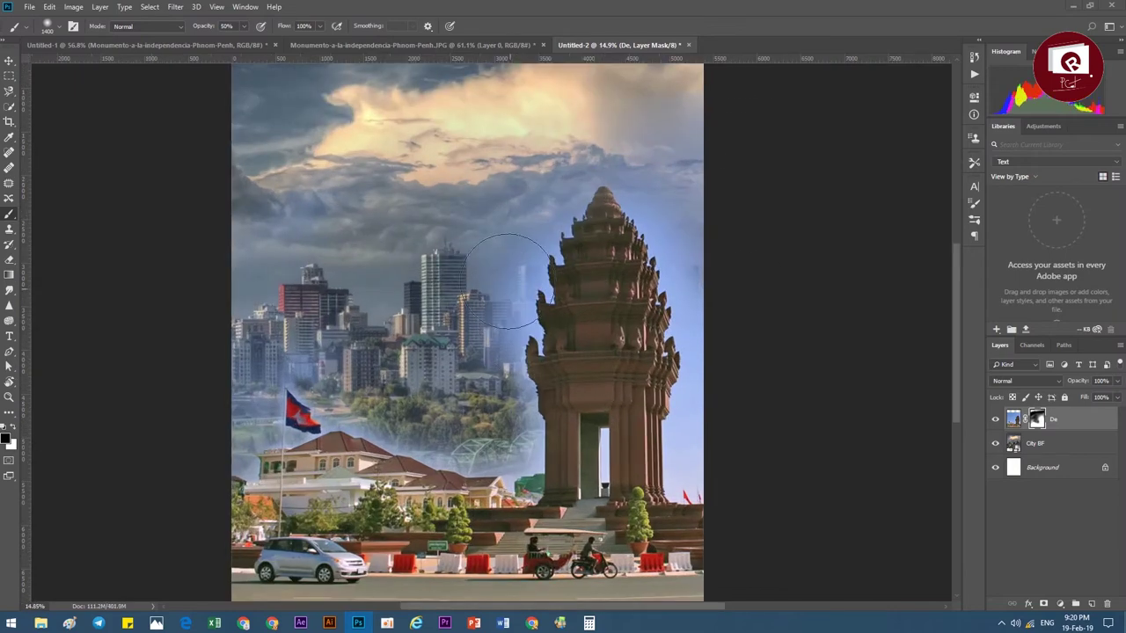
{"action": "scroll", "coordinate": [554, 225], "scroll_direction": "down", "scroll_amount": 1, "text": "alt"}
{"action": "scroll", "coordinate": [497, 244], "scroll_direction": "up", "scroll_amount": 1, "text": "alt"}
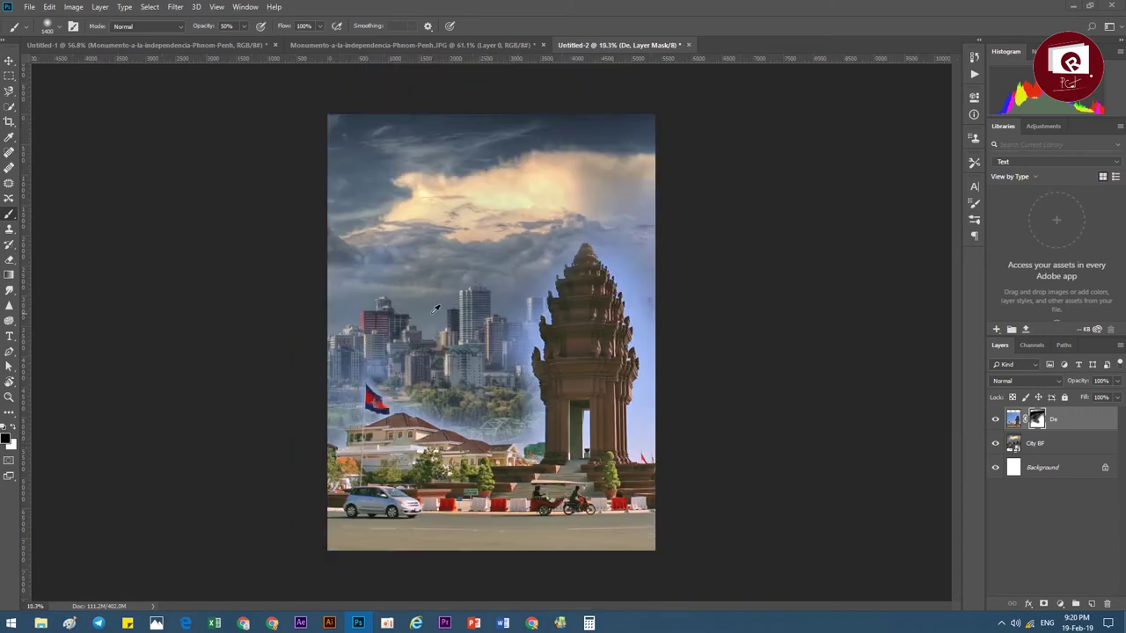
{"action": "scroll", "coordinate": [497, 254], "scroll_direction": "down", "scroll_amount": 2, "text": "alt"}
Step: Activate the Move tool and make City BF the active layer in the Layers panel
{"action": "left_click", "coordinate": [8, 64]}
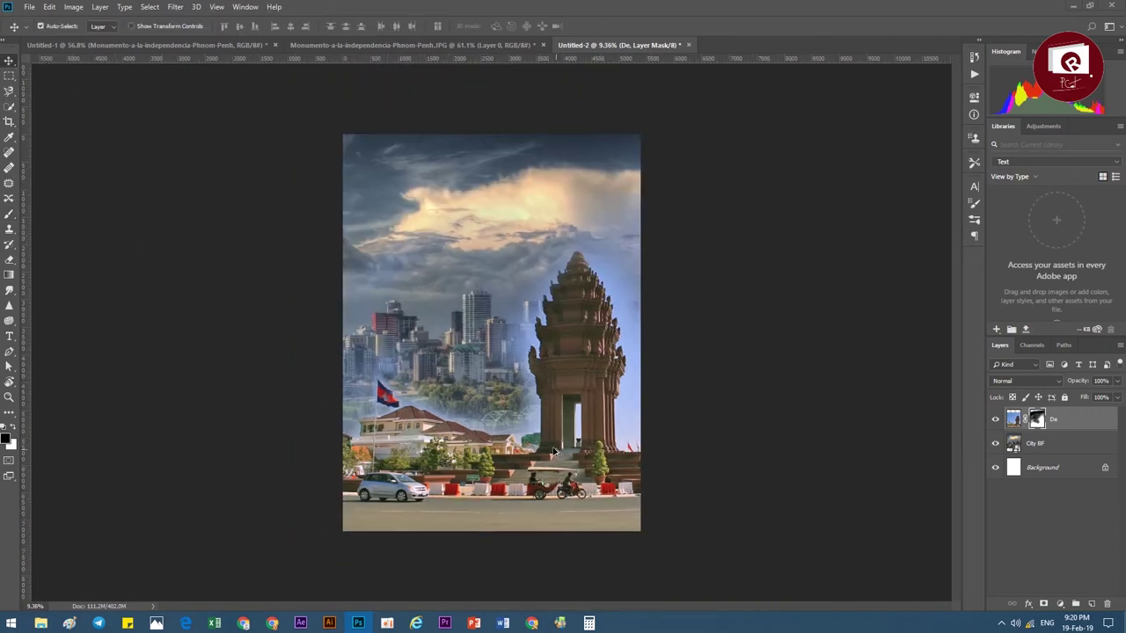
{"action": "scroll", "coordinate": [573, 398], "scroll_direction": "up", "scroll_amount": 1, "text": "alt"}
{"action": "scroll", "coordinate": [459, 498], "scroll_direction": "down", "scroll_amount": 1, "text": "alt"}
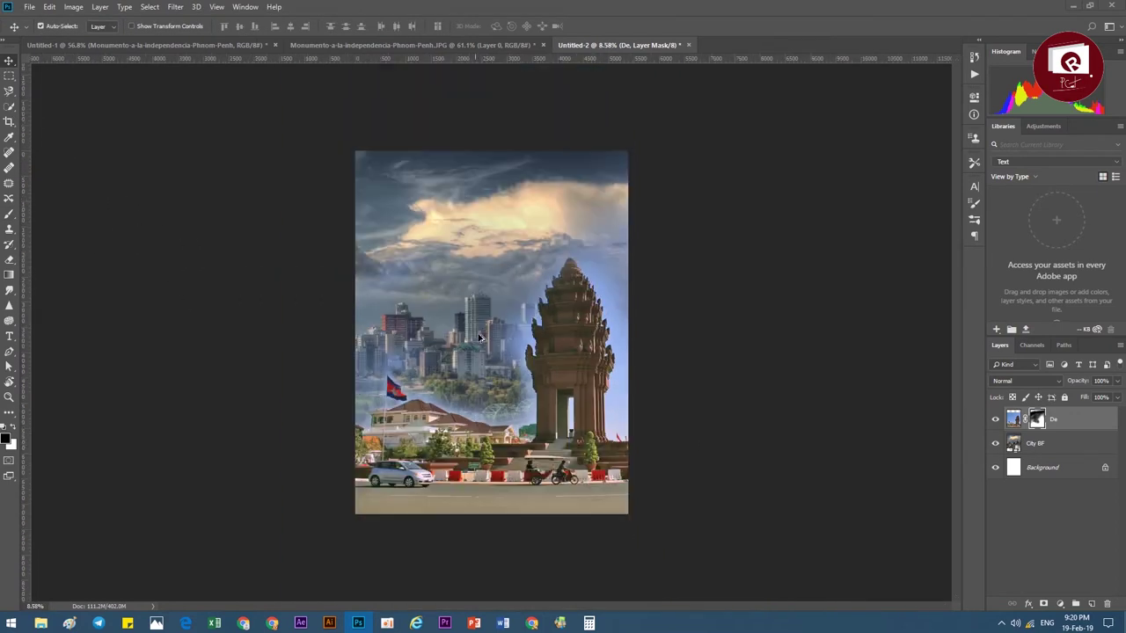
{"action": "scroll", "coordinate": [459, 499], "scroll_direction": "up", "scroll_amount": 1, "text": "alt"}
{"action": "scroll", "coordinate": [459, 499], "scroll_direction": "down", "scroll_amount": 1, "text": "alt"}
{"action": "scroll", "coordinate": [459, 499], "scroll_direction": "up", "scroll_amount": 1, "text": "alt"}
{"action": "scroll", "coordinate": [459, 499], "scroll_direction": "up", "scroll_amount": 1, "text": "alt"}
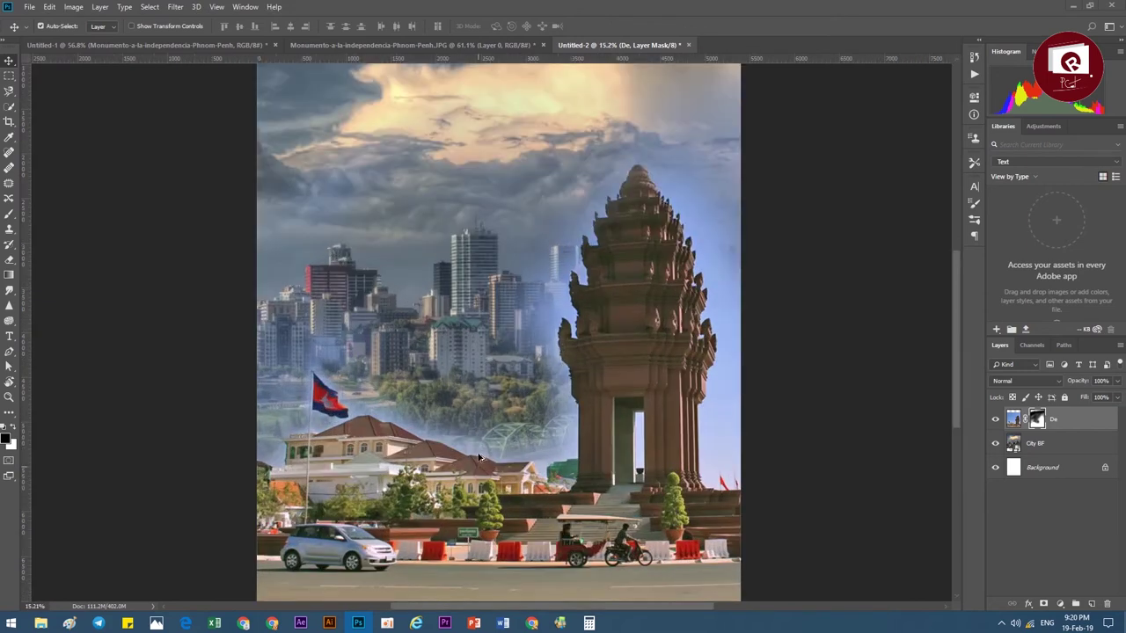
{"action": "scroll", "coordinate": [460, 499], "scroll_direction": "down", "scroll_amount": 1, "text": "alt"}
{"action": "scroll", "coordinate": [459, 499], "scroll_direction": "up", "scroll_amount": 1, "text": "alt"}
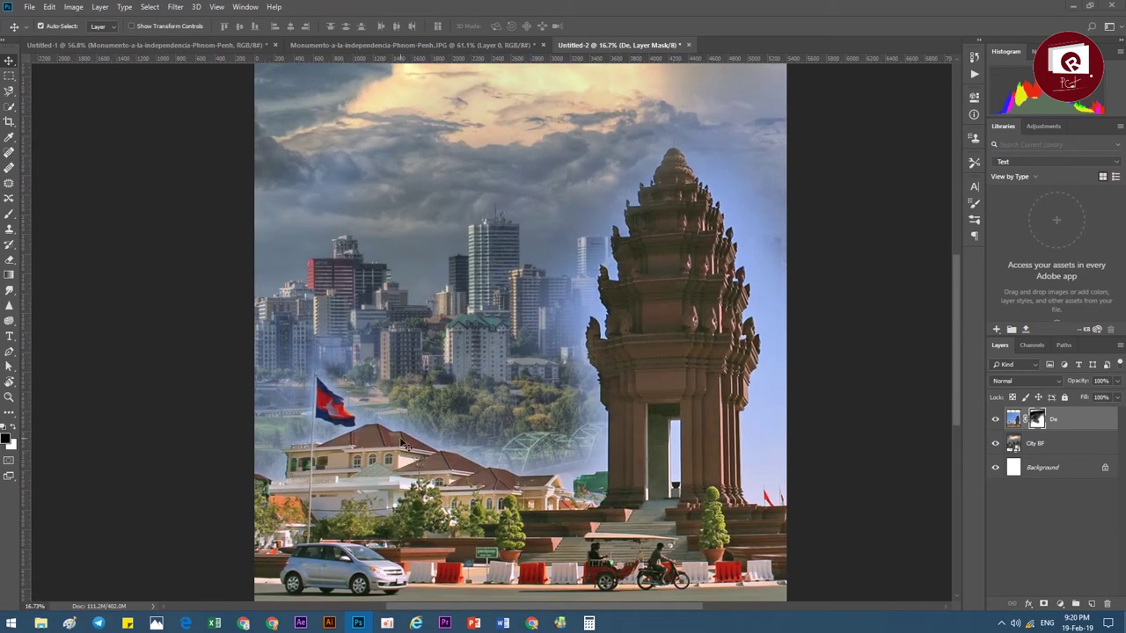
{"action": "scroll", "coordinate": [407, 451], "scroll_direction": "down", "scroll_amount": 2}
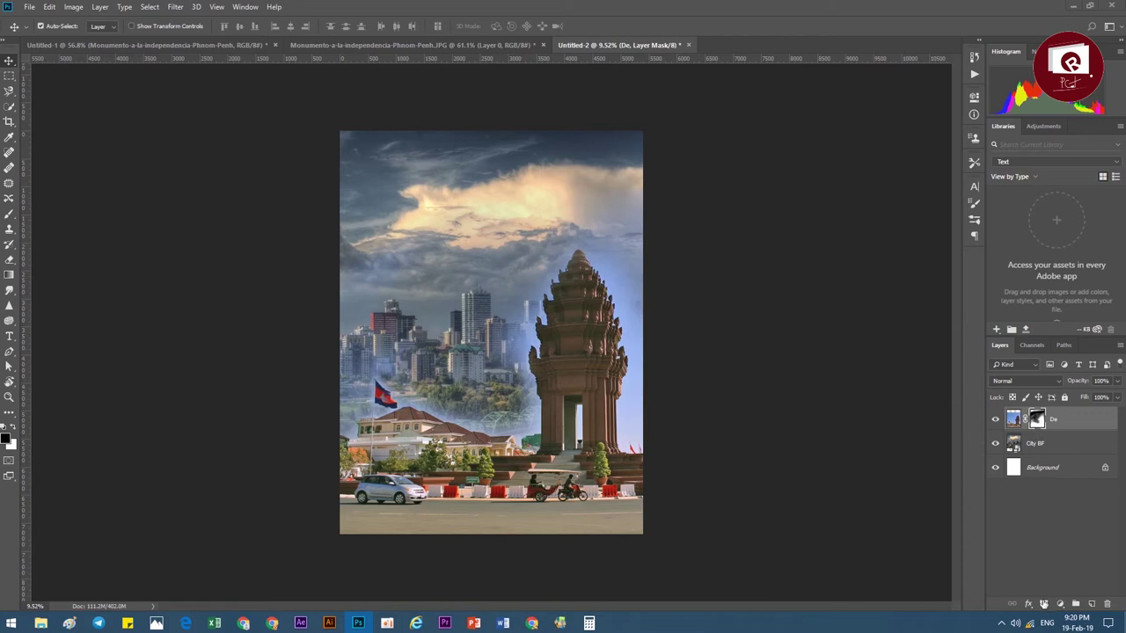
{"action": "left_click", "coordinate": [1026, 446]}
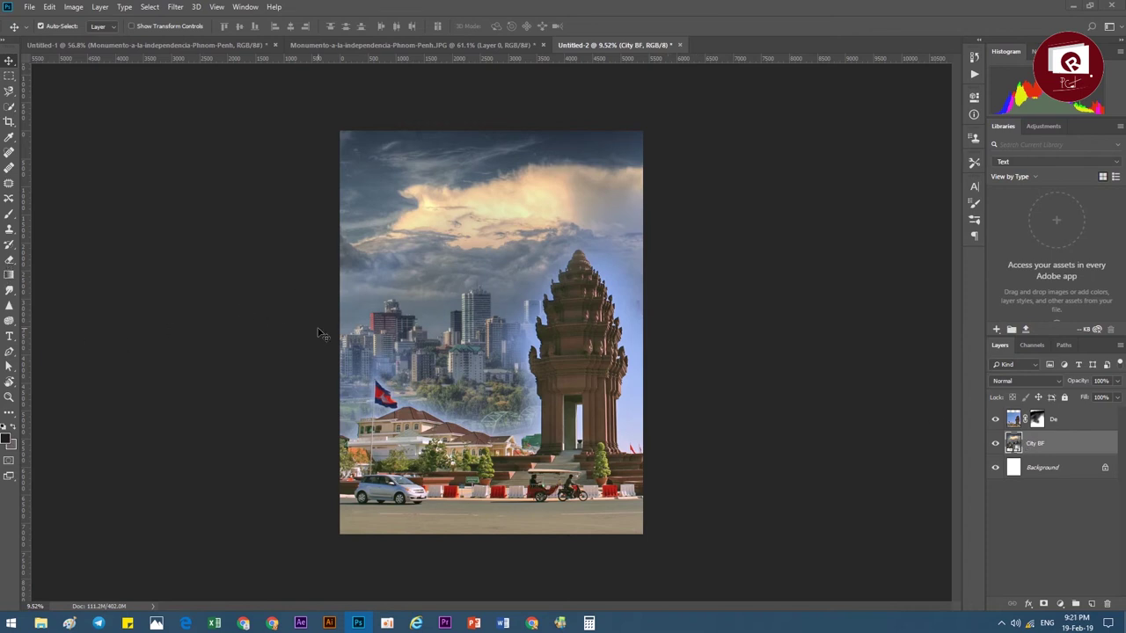
Step: Switch to PowerPoint and show slide 20, '14 - Shape tool in Adobe Photoshop'
{"action": "left_click", "coordinate": [474, 623]}
{"action": "left_click", "coordinate": [106, 426]}
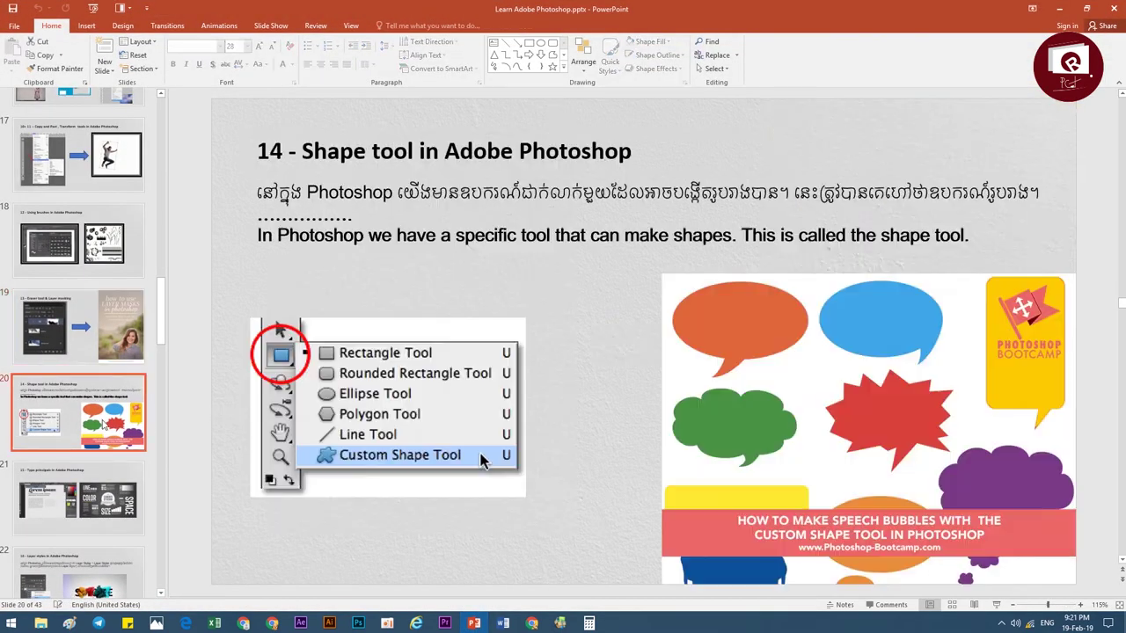